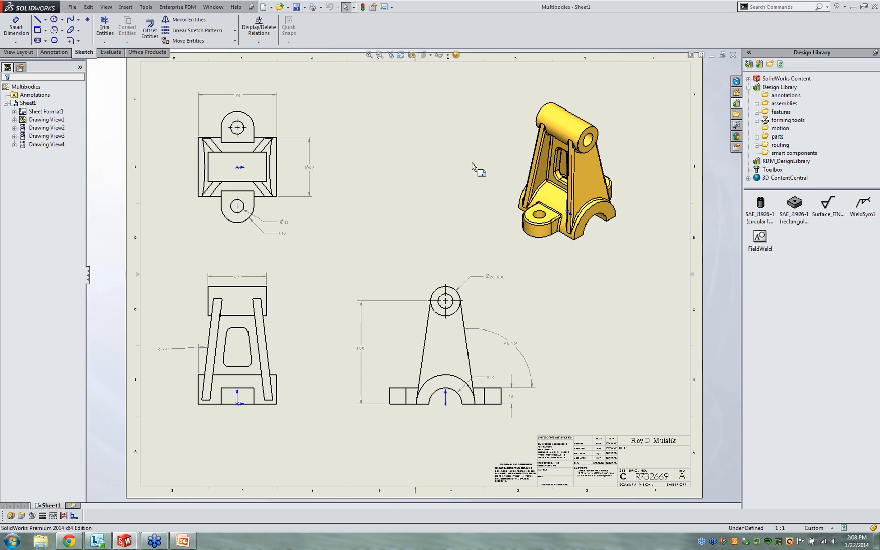
Add a note above the isometric view reading "all cosmetic fillets are 1mm unless specified".
left_click(54, 52)
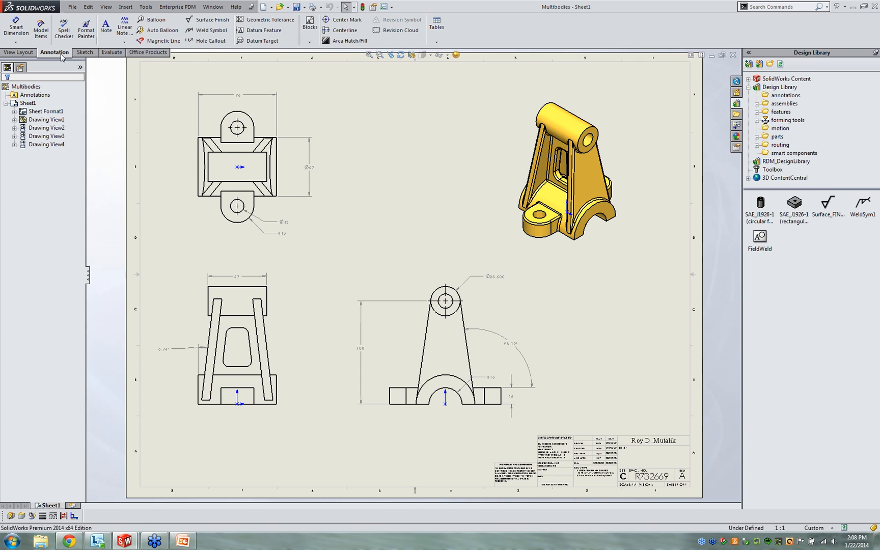
left_click(106, 25)
left_click(463, 77)
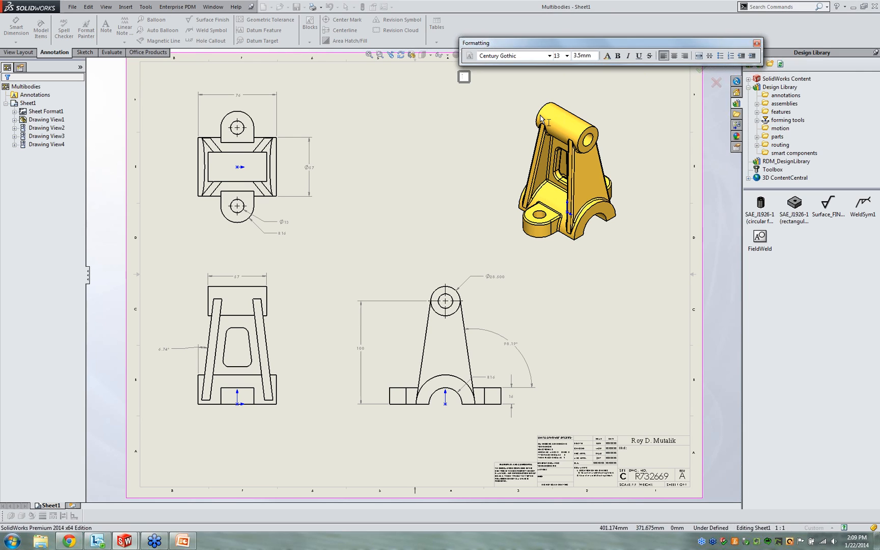
type("ai")
type("l cosmetic t")
type("illets are ")
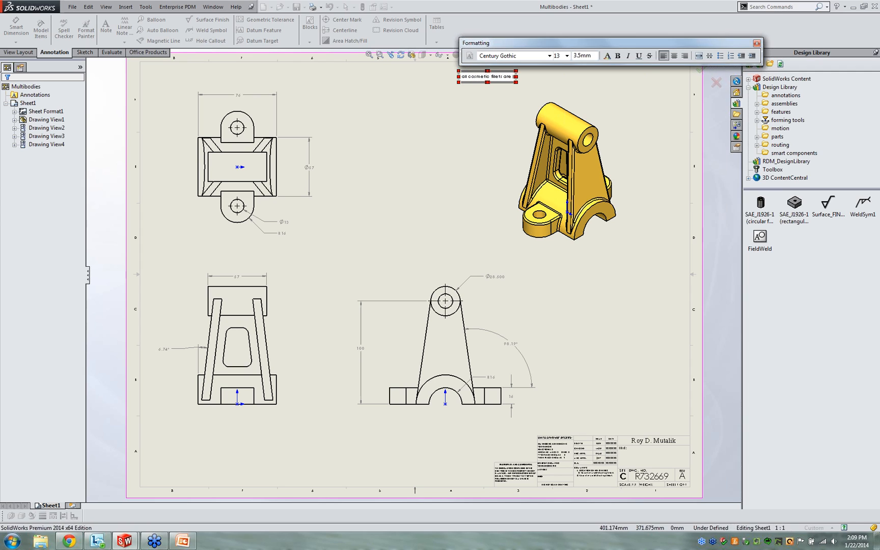
type("1mm unles")
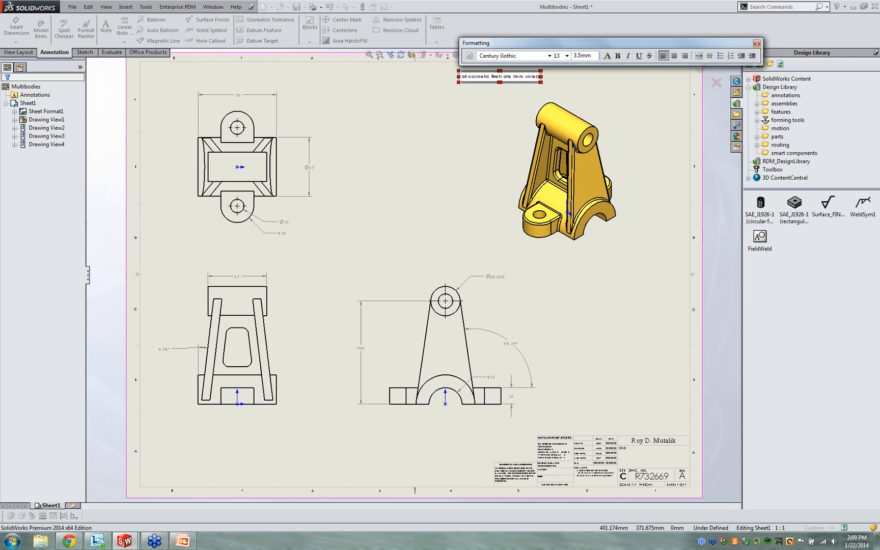
type("s specified")
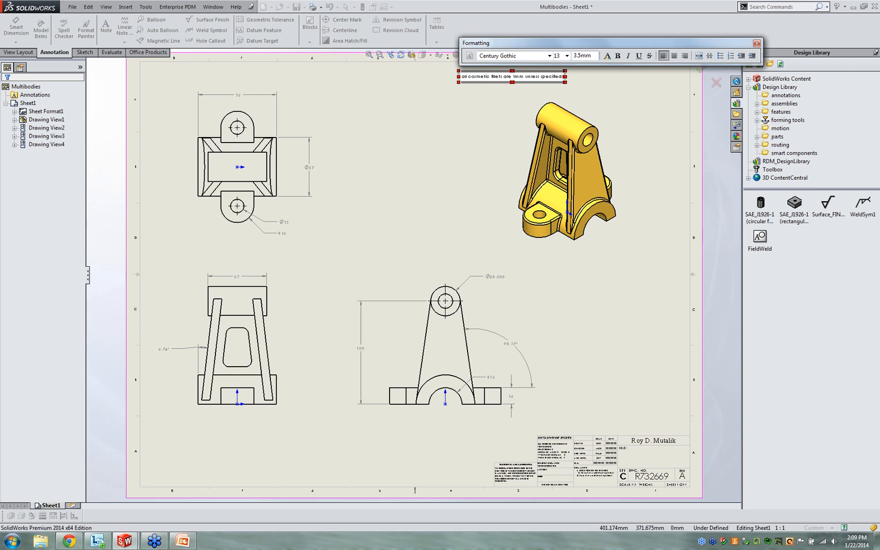
Set the font size of the entire note text to 20 and finish the Note command with a single note placed.
double_click(495, 76)
left_click(508, 80)
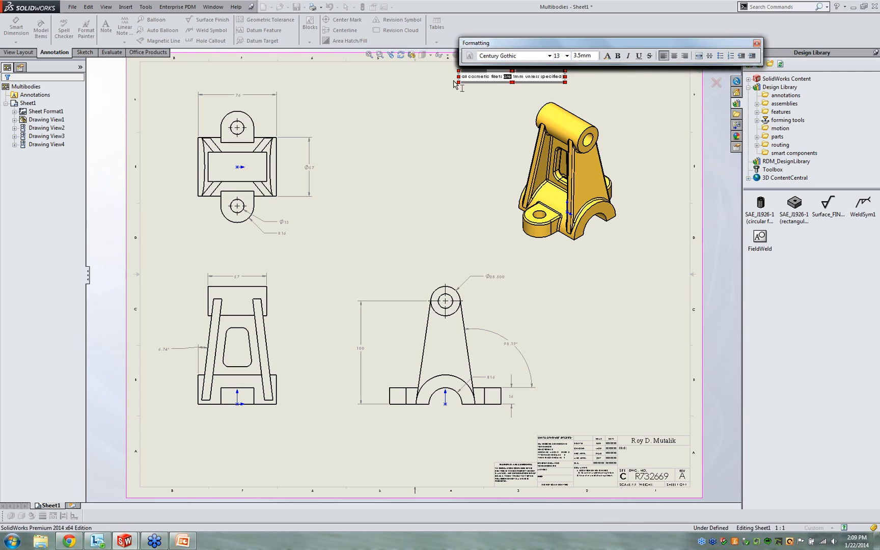
left_click_drag(462, 77, 575, 81)
key("ctrl+c")
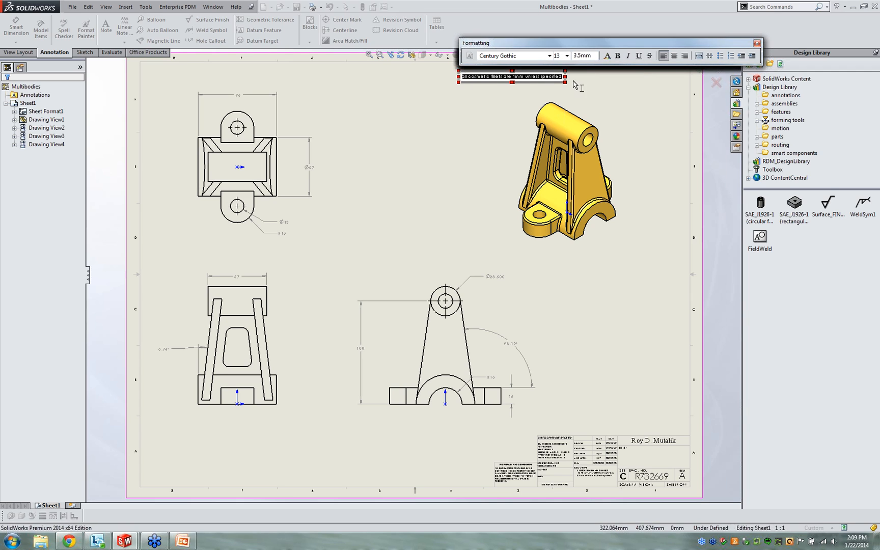
left_click(567, 56)
left_click(558, 120)
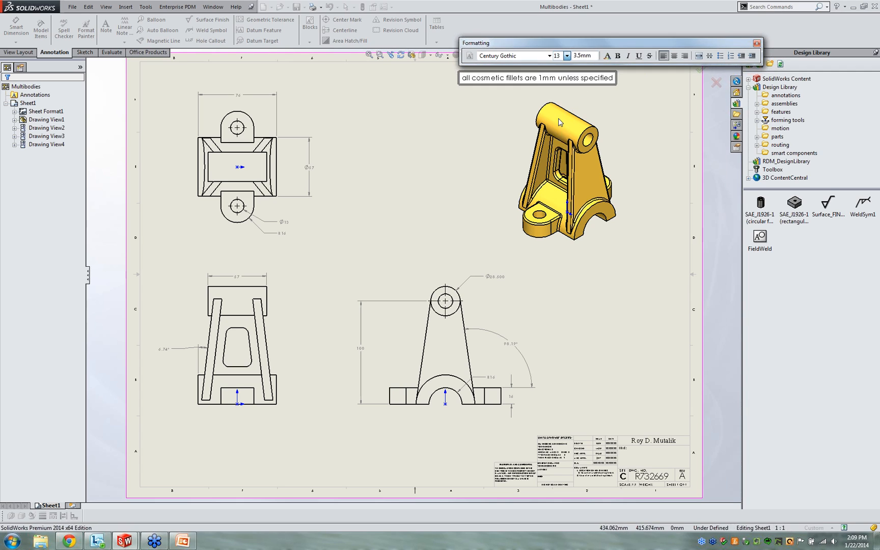
left_click(627, 115)
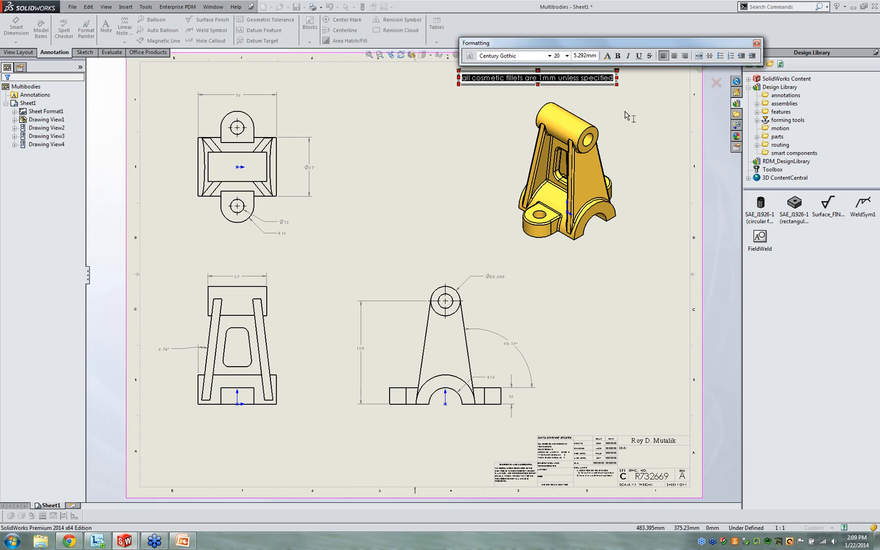
left_click(625, 113)
key("ctrl+v")
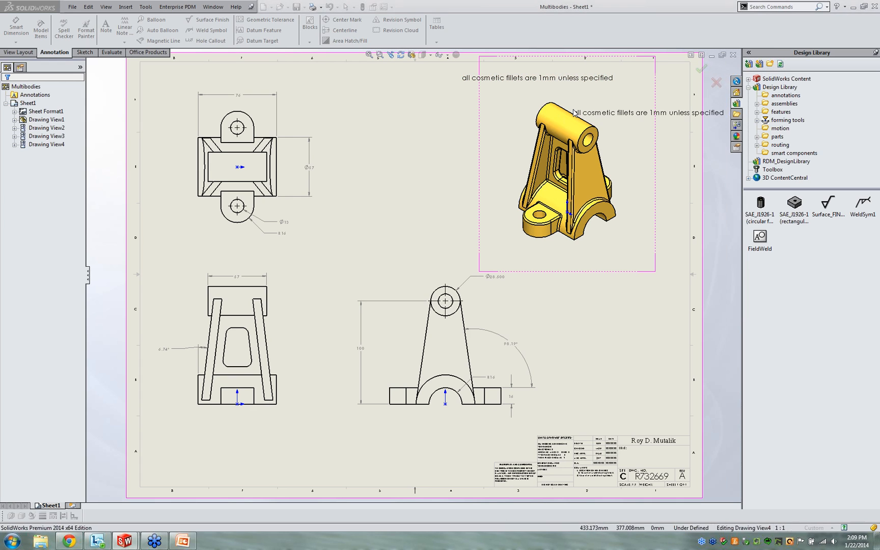
key("Escape")
Format the cosmetic fillets note as all uppercase.
left_click(591, 79)
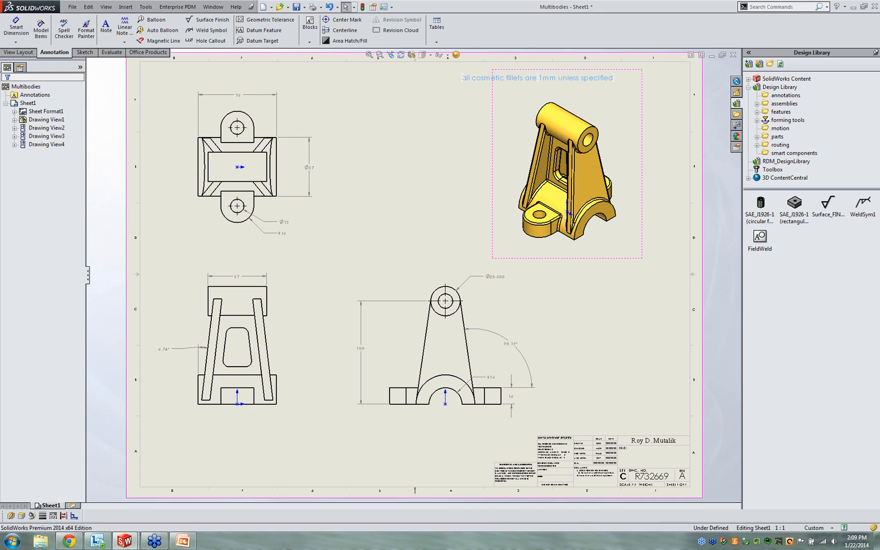
left_click(22, 69)
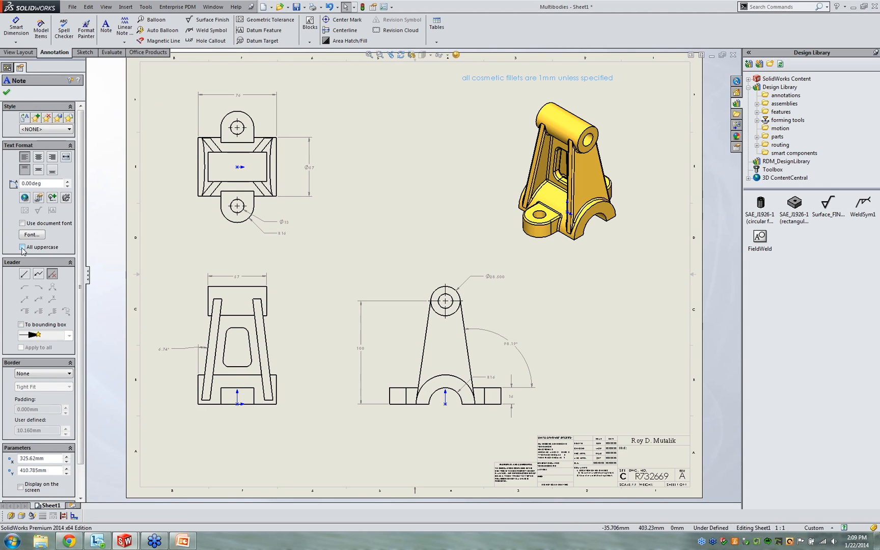
left_click(22, 247)
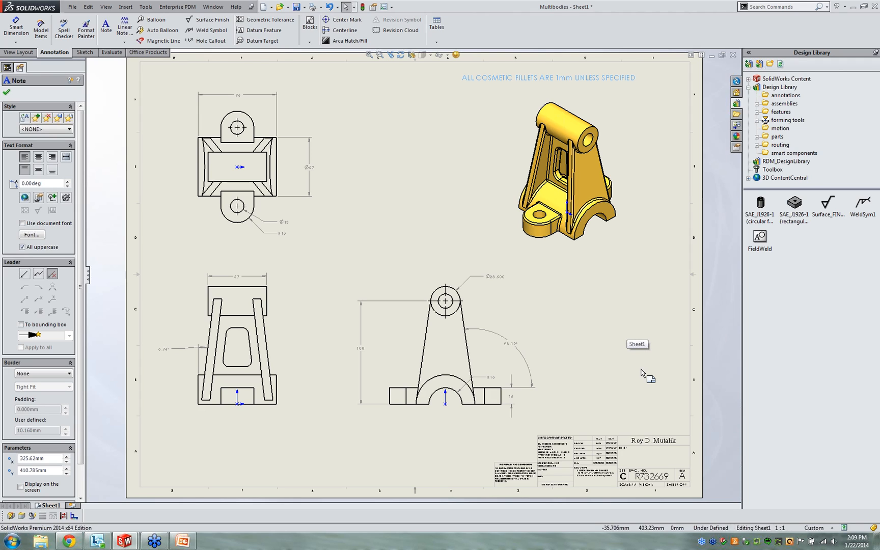
key("Escape")
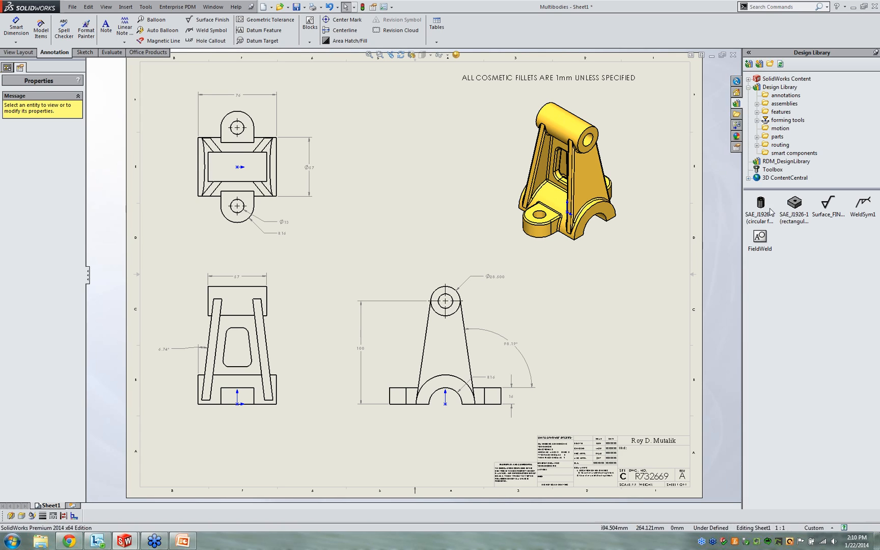
Add the note to the RDM_DesignLibrary folder under the file name "Cosmetic Fillets".
left_click(750, 66)
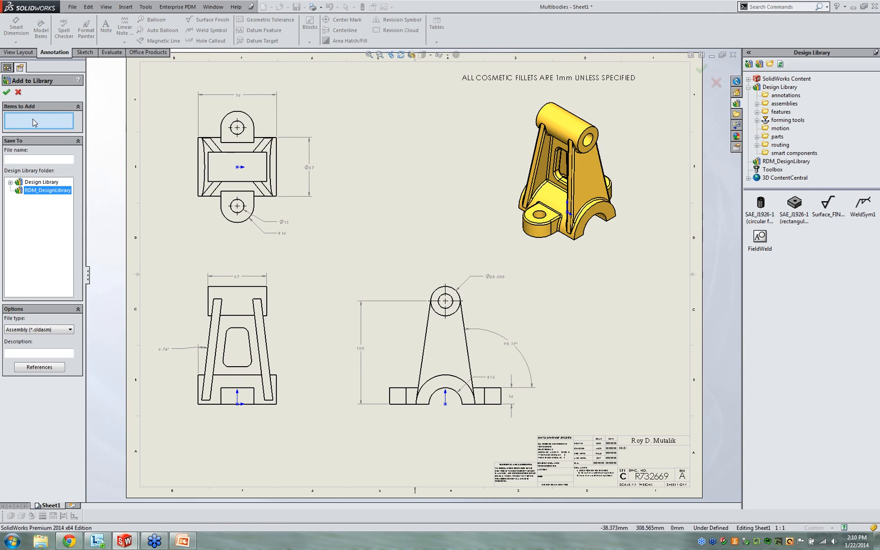
left_click(535, 80)
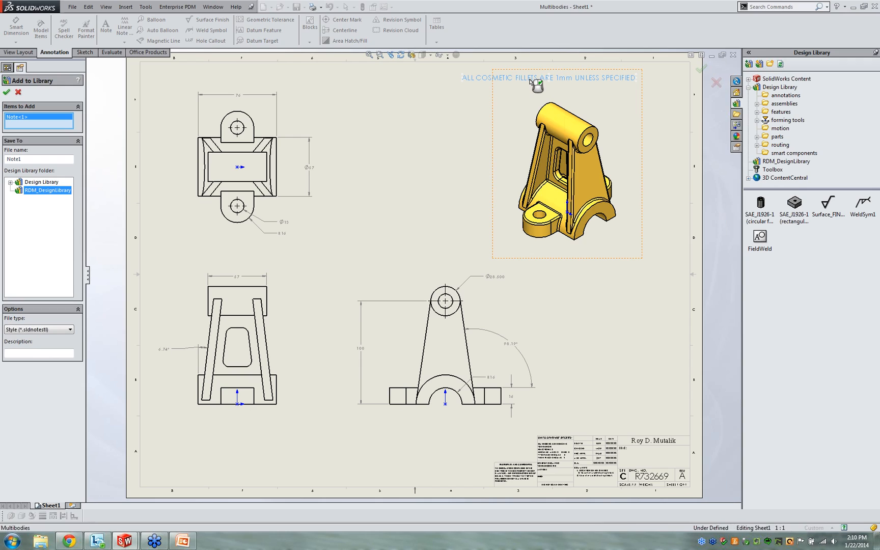
left_click_drag(39, 159, 1, 167)
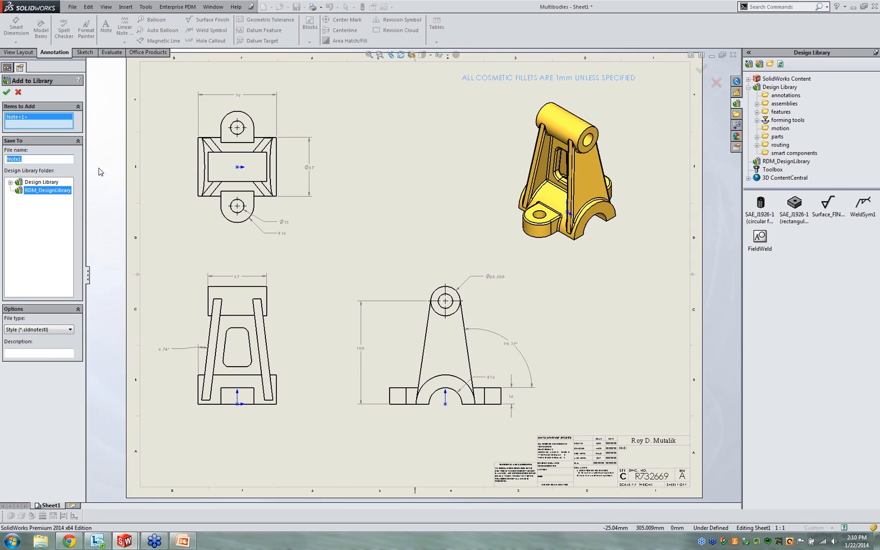
type("Cosmetic Fillets")
left_click(7, 95)
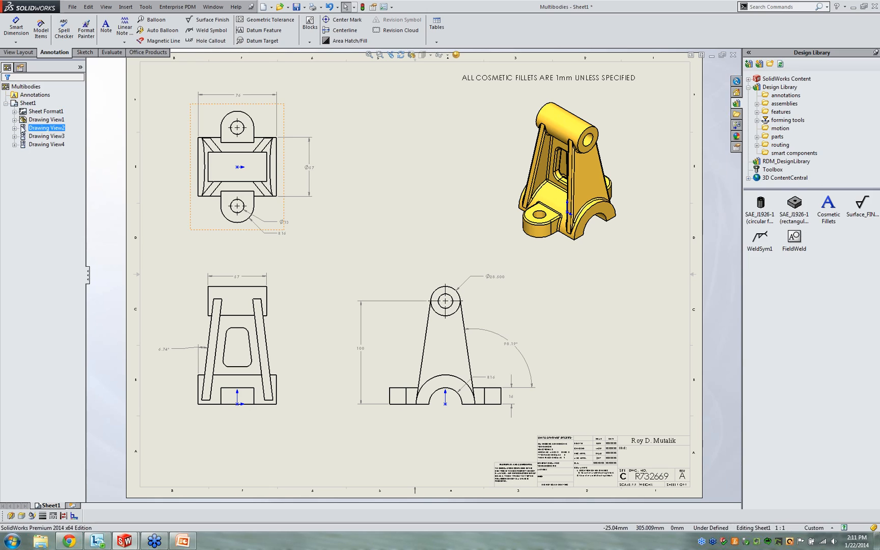
Check the RDM_DesignLibrary contents and switch to the Mirror_Body drawing.
left_click(795, 161)
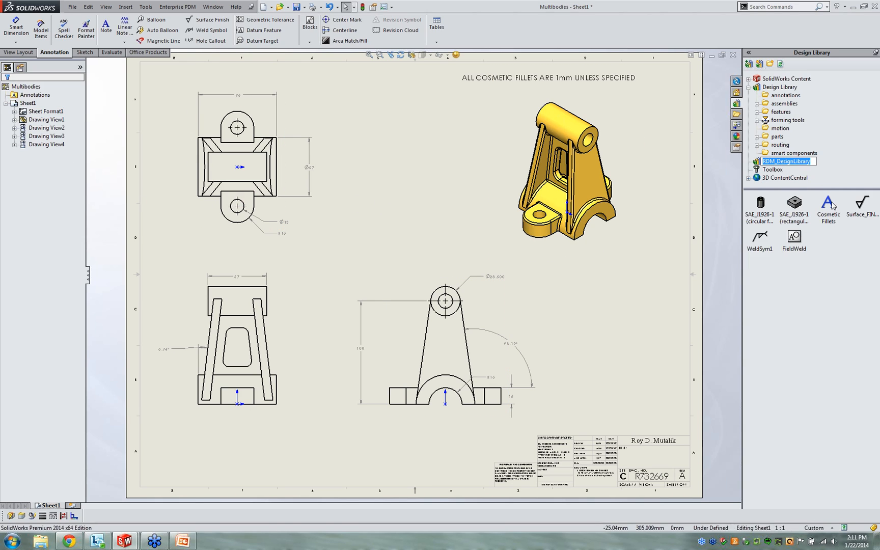
left_click(842, 274)
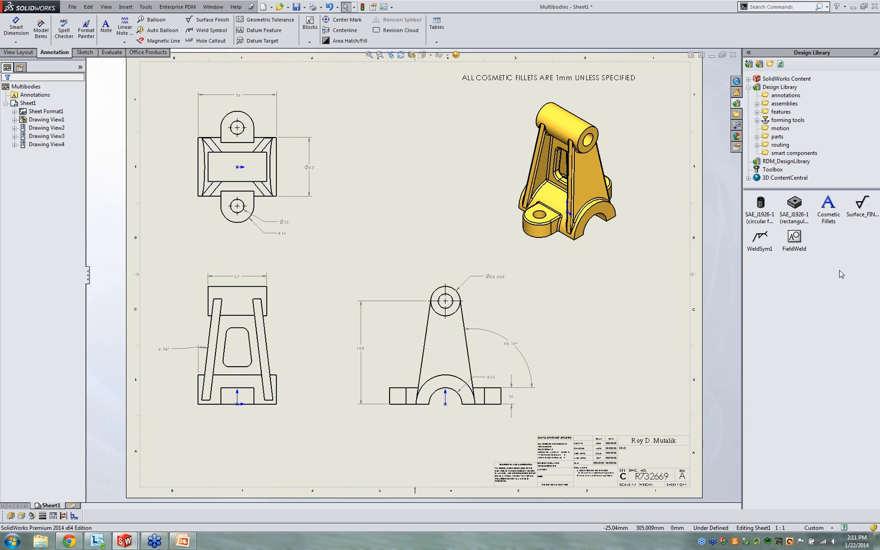
left_click(700, 280)
key("ctrl+Tab")
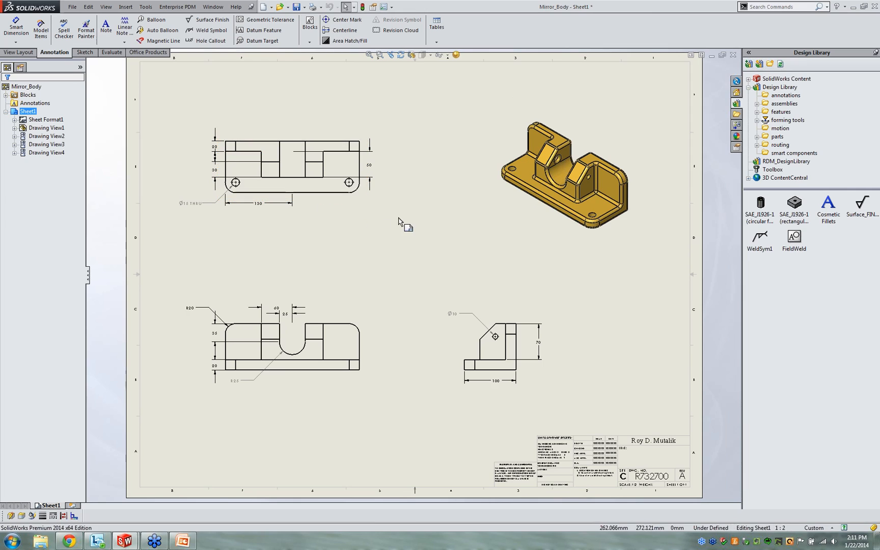
Insert one copy of the Cosmetic Fillets note from RDM_DesignLibrary above the isometric view.
left_click(773, 163)
left_click(773, 164)
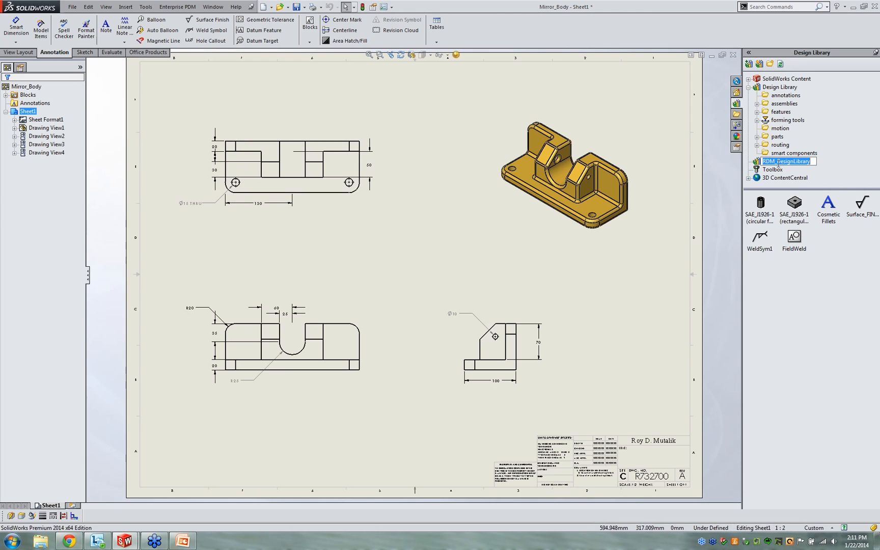
mouse_move(836, 214)
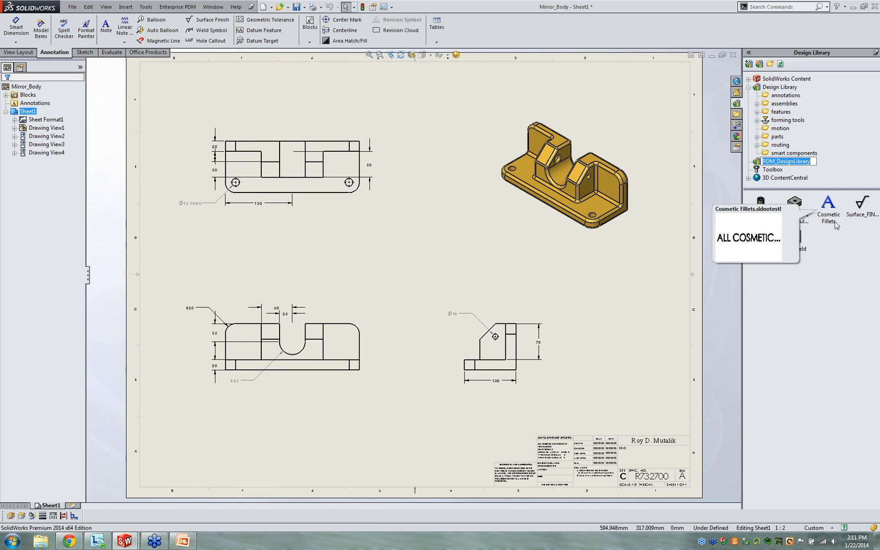
left_click(841, 264)
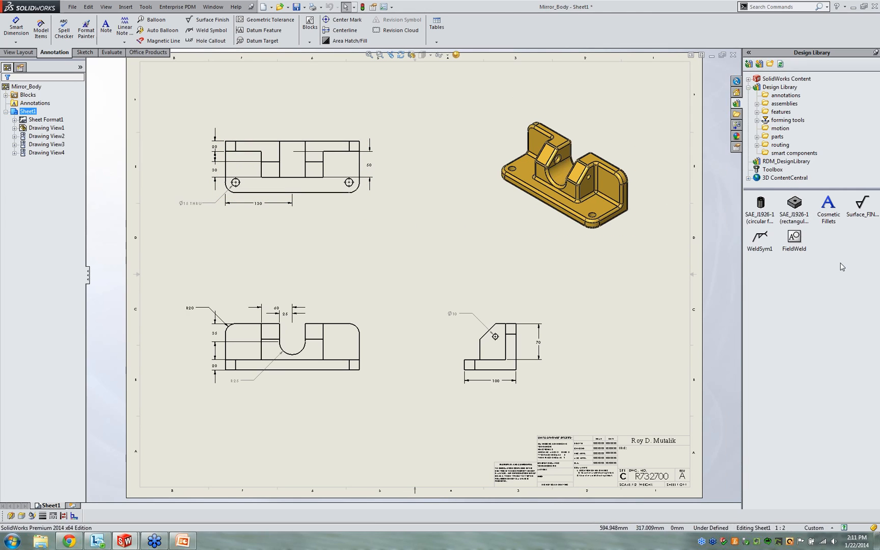
left_click(831, 206)
mouse_move(830, 205)
left_mouse_down()
mouse_move(610, 109)
mouse_move(501, 83)
left_mouse_up()
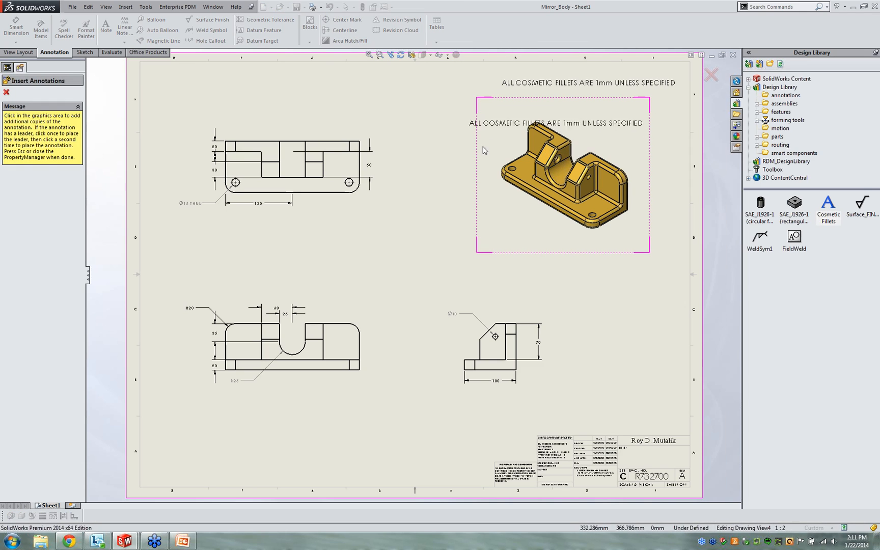
key("Escape")
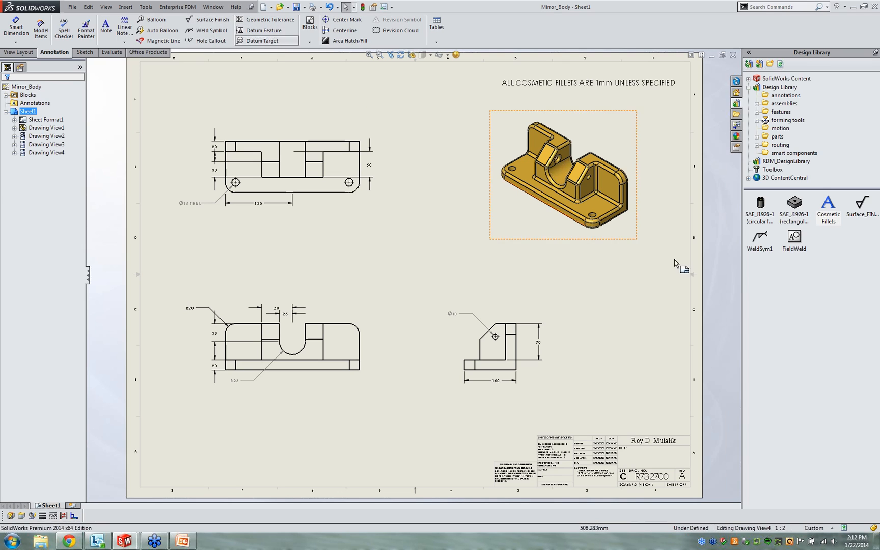
Insert the Surface_FINISH symbol from the design library in the empty sheet area between the top and front views.
left_click(862, 203)
mouse_move(862, 204)
left_mouse_down()
mouse_move(481, 295)
mouse_move(413, 260)
left_mouse_up()
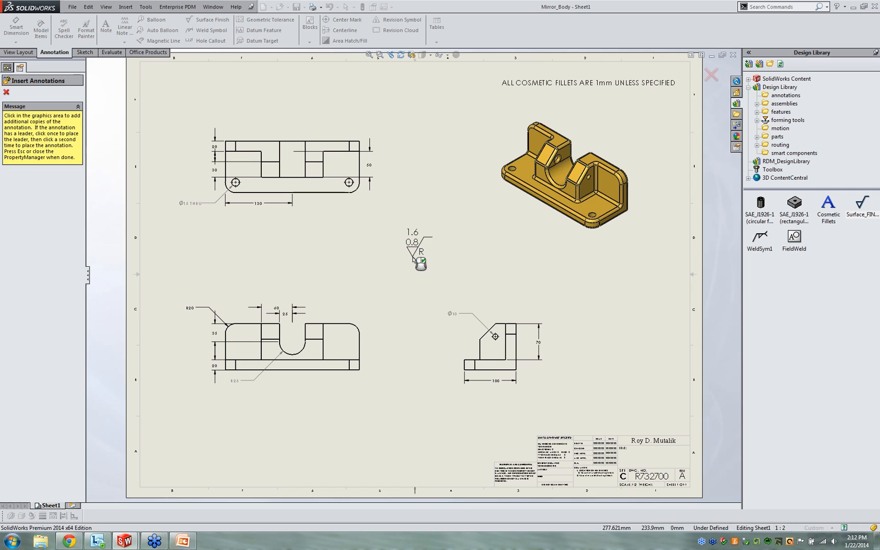
key("Escape")
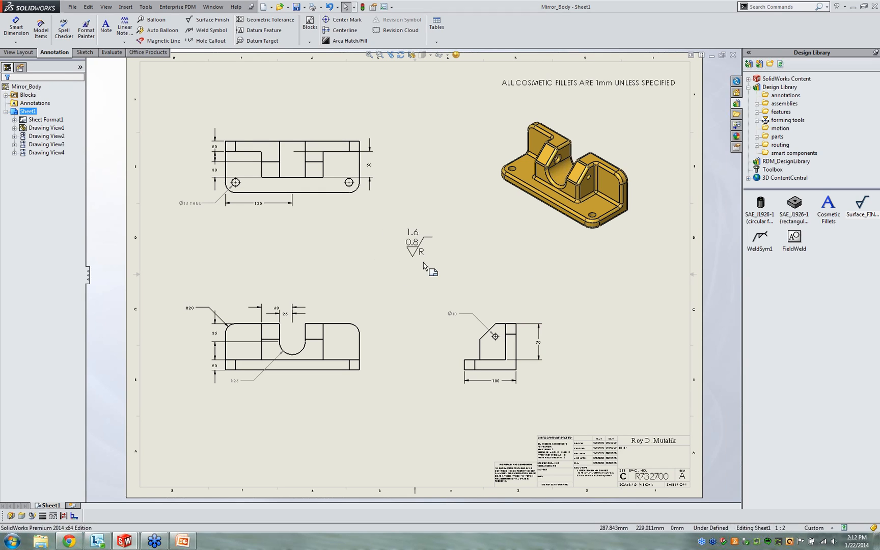
left_click(208, 20)
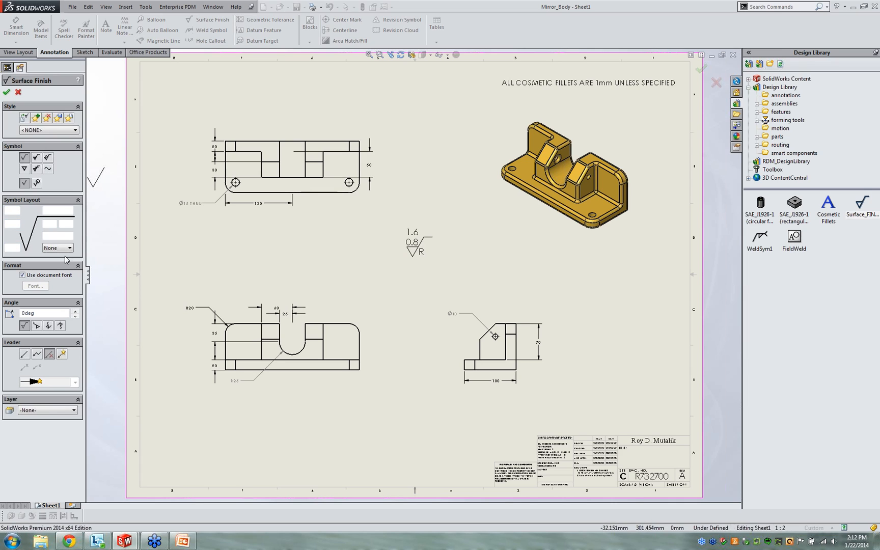
key("Escape")
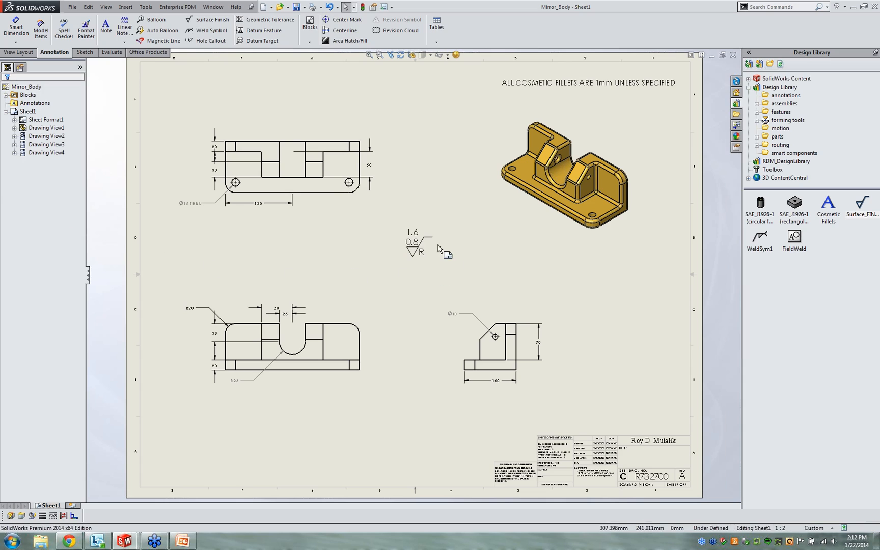
Insert the WeldSym1 weld symbol from the design library between the isometric view and the side view.
mouse_move(868, 206)
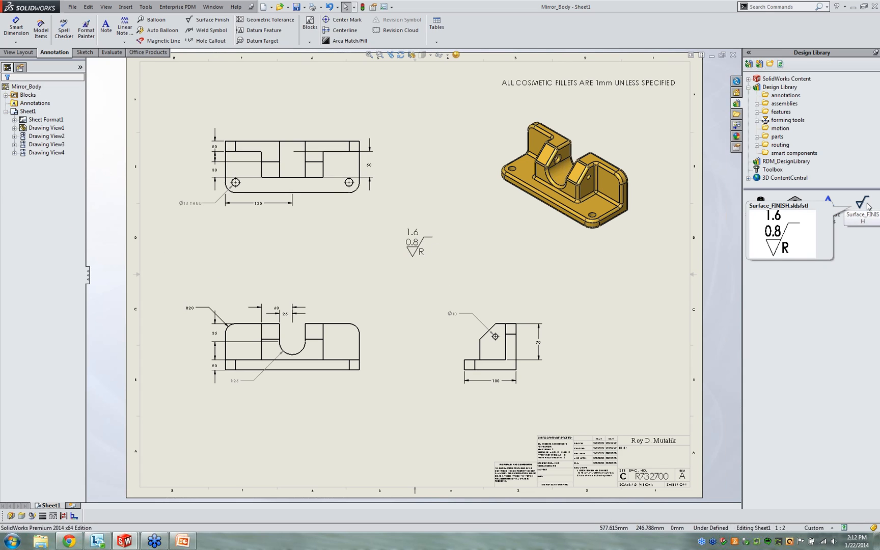
left_click(759, 238)
mouse_move(762, 240)
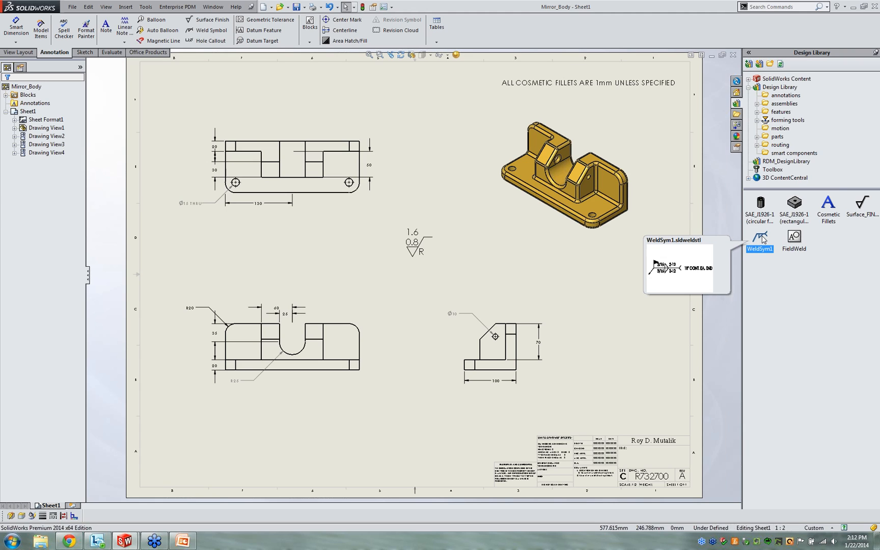
mouse_move(763, 238)
left_mouse_down()
mouse_move(703, 306)
mouse_move(535, 311)
mouse_move(474, 296)
mouse_move(461, 302)
left_mouse_up()
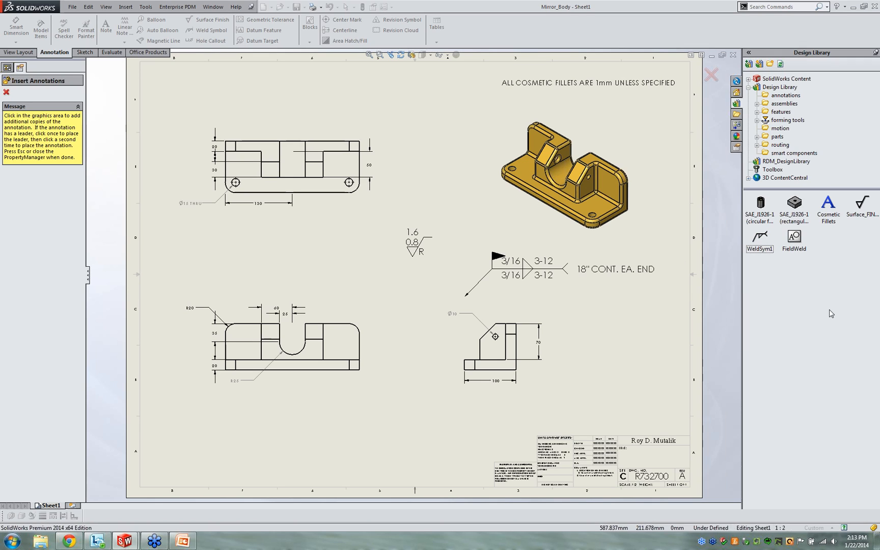
Insert one copy of the FieldWeld block from the design library in the empty area between the top and isometric views.
left_click(801, 235)
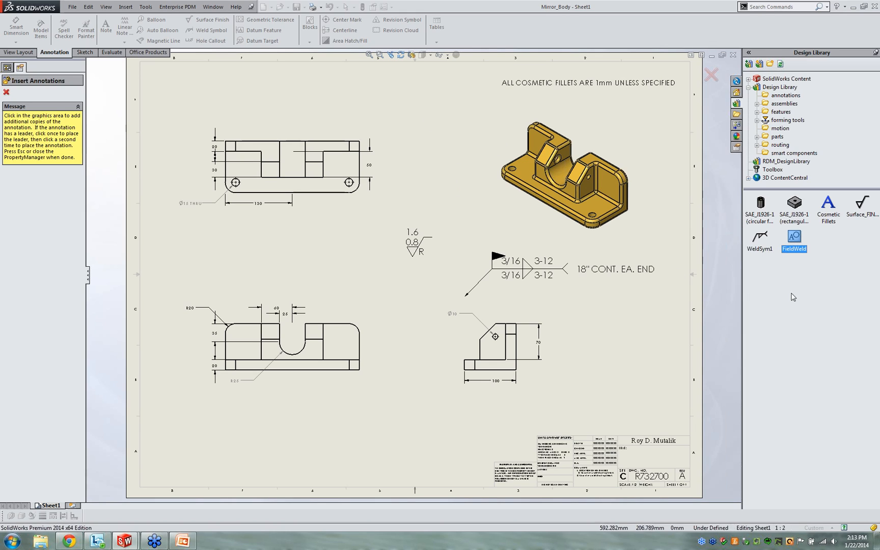
key("Escape")
left_click_drag(795, 239, 437, 155)
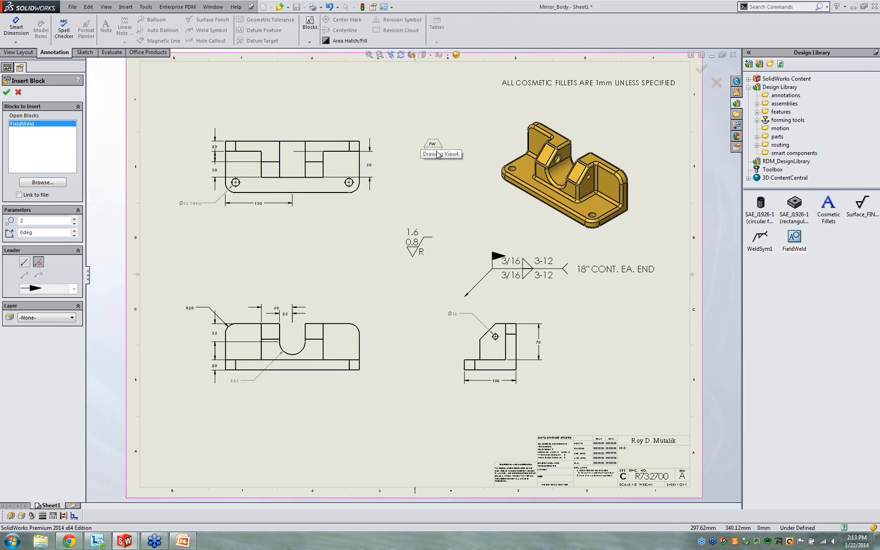
left_click(437, 173)
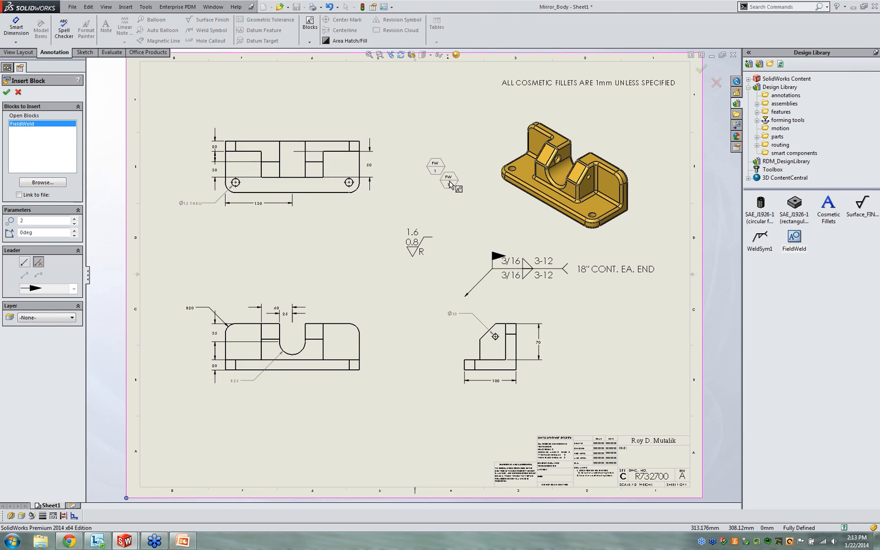
key("Escape")
scroll(451, 153, "down", 5)
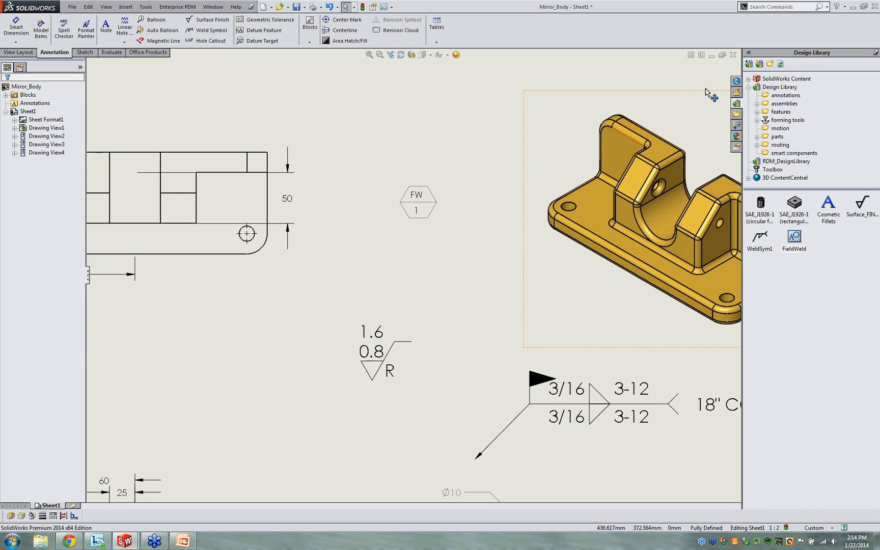
Close the Mirror_Body and Multibodies drawings without saving their changes.
left_click(733, 55)
left_click(422, 289)
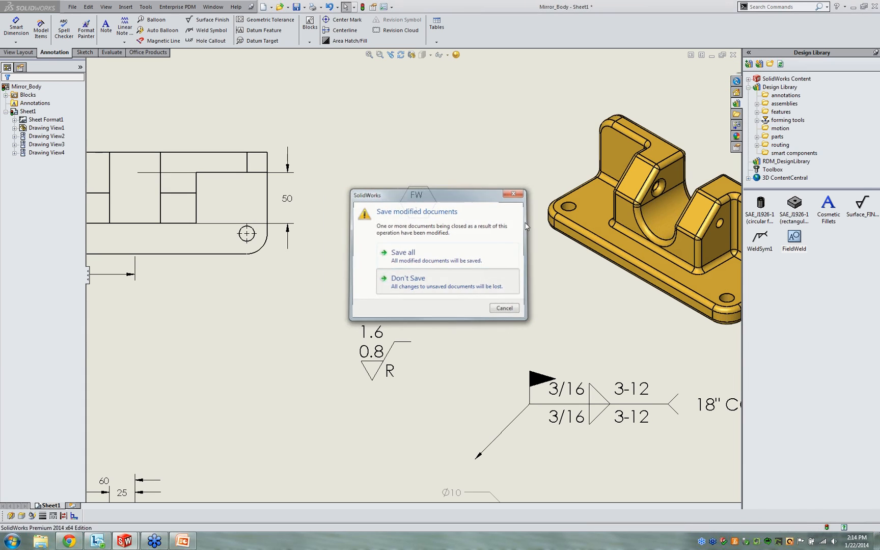
left_click(735, 56)
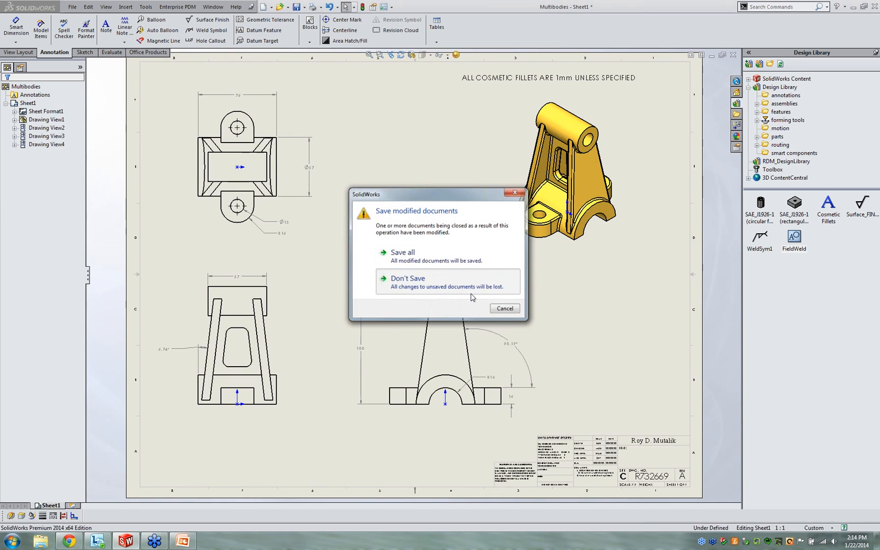
left_click(471, 294)
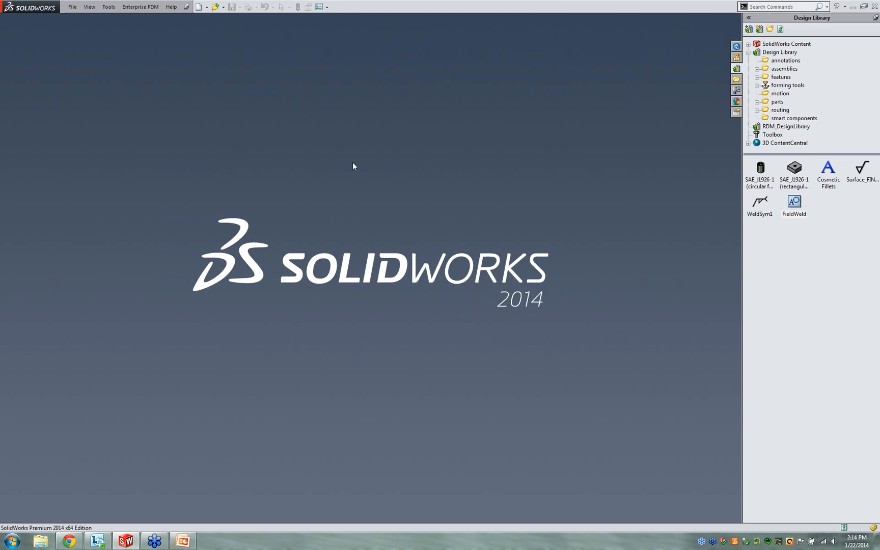
Open the part Keyed Cut.SLDPRT and show it in the isometric view.
left_click(72, 8)
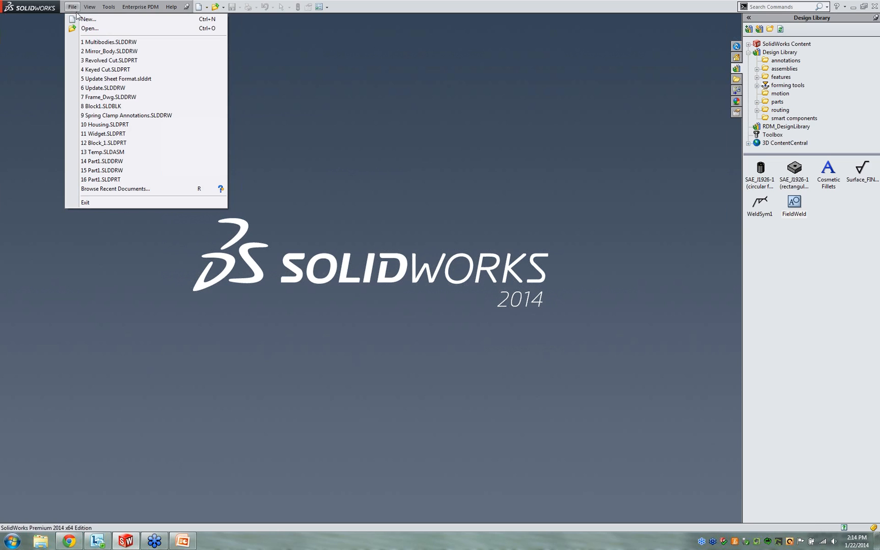
left_click(91, 29)
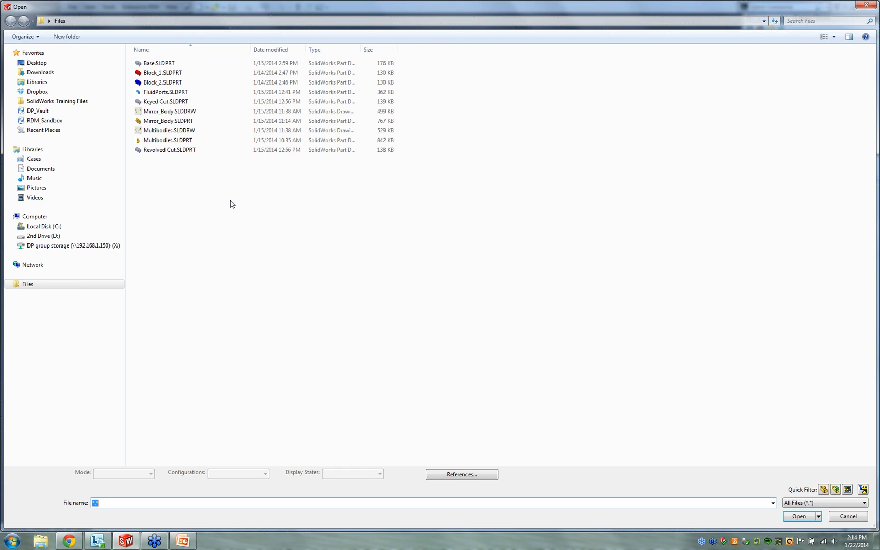
left_click(162, 102)
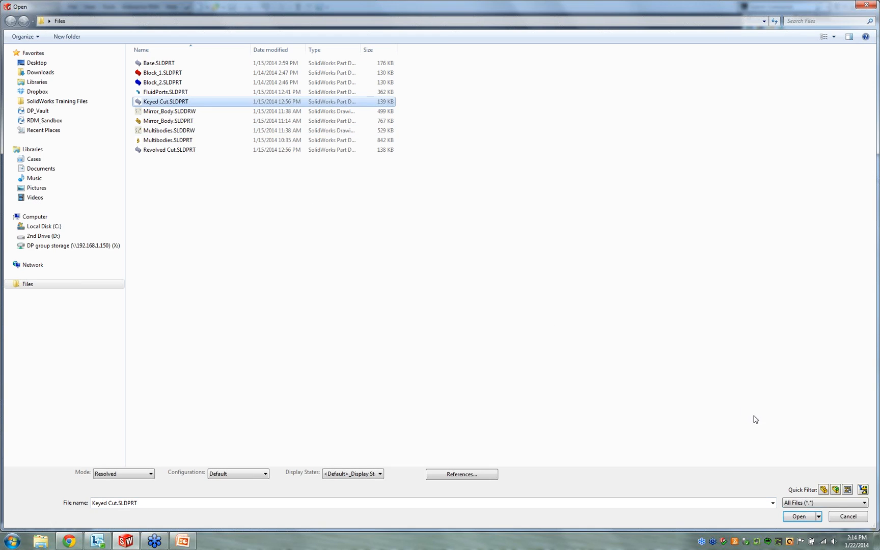
left_click(798, 517)
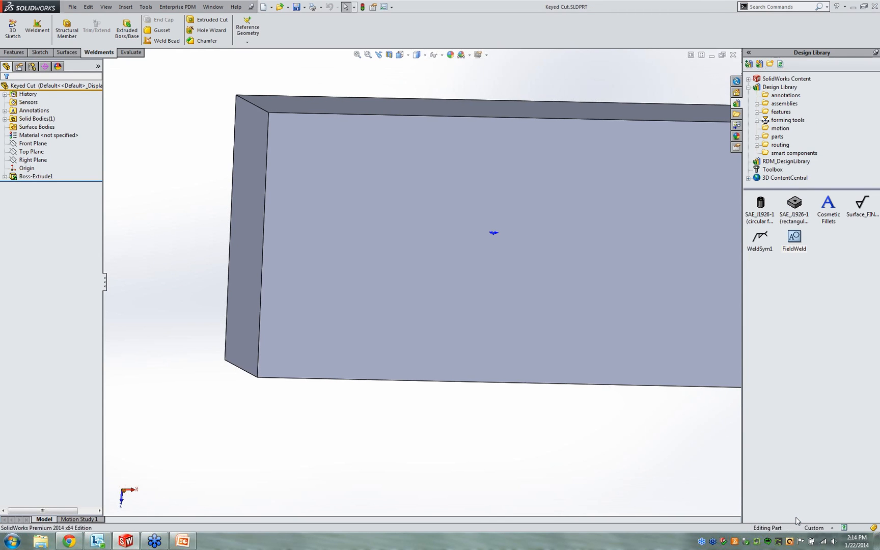
key("ctrl+7")
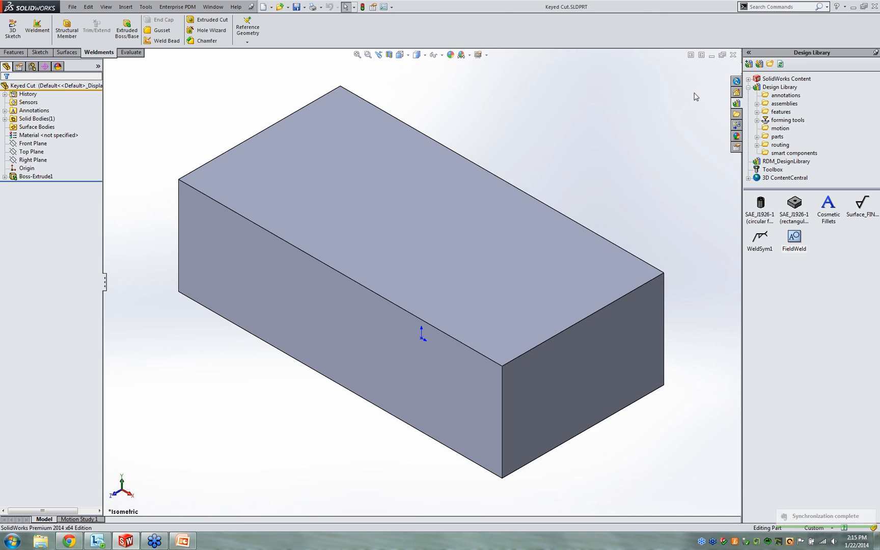
Start a sketch on the block's top face and draw a circle about 1.85 in in diameter, left of the origin.
left_click(383, 230)
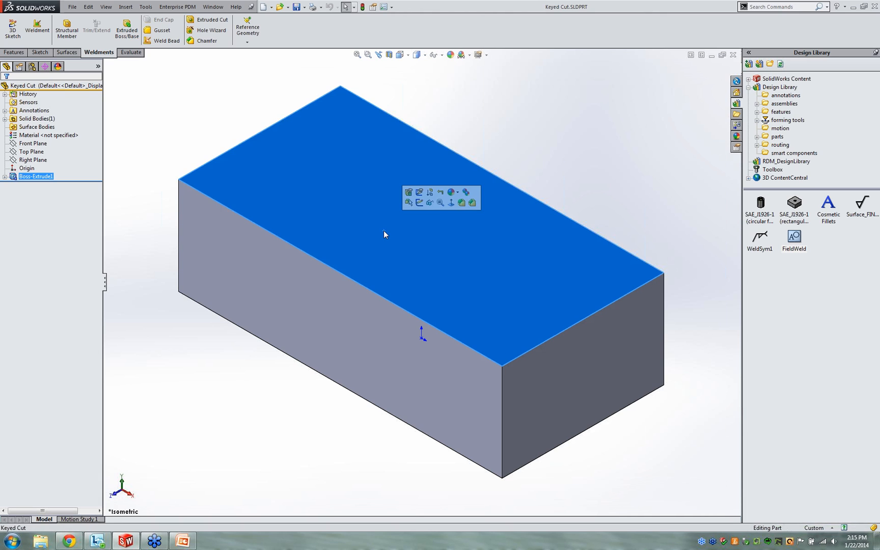
left_click(420, 203)
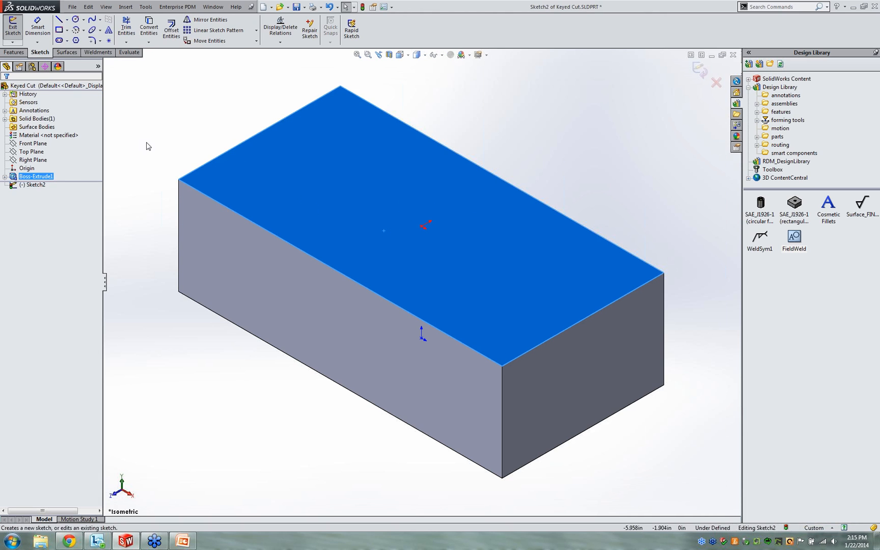
key("ctrl+8")
left_click(78, 24)
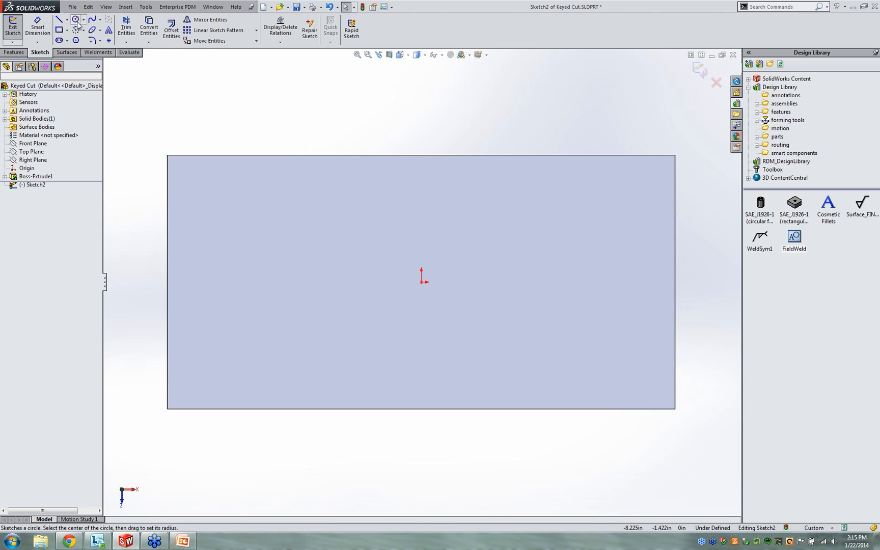
left_click(334, 298)
Dimension the circle's diameter and set it to 1 in.
right_click_drag(346, 280, 366, 184)
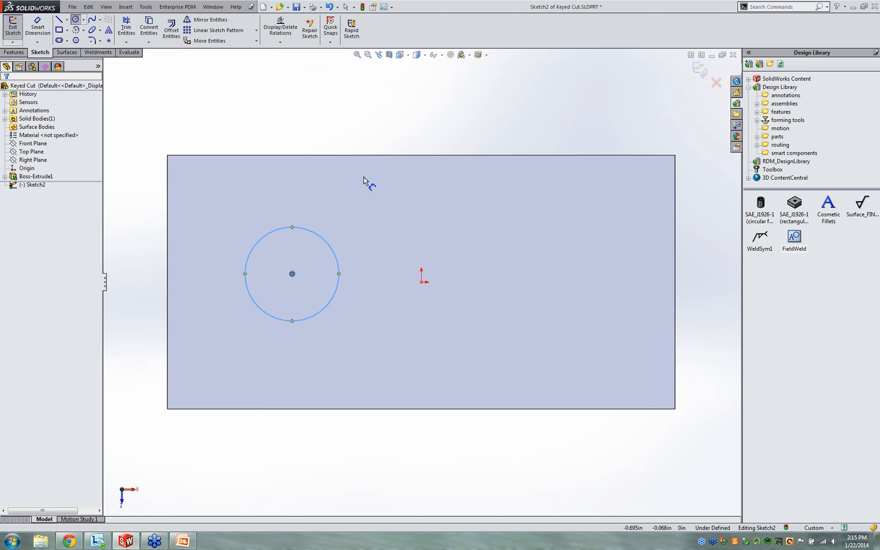
left_click(328, 244)
left_click(382, 218)
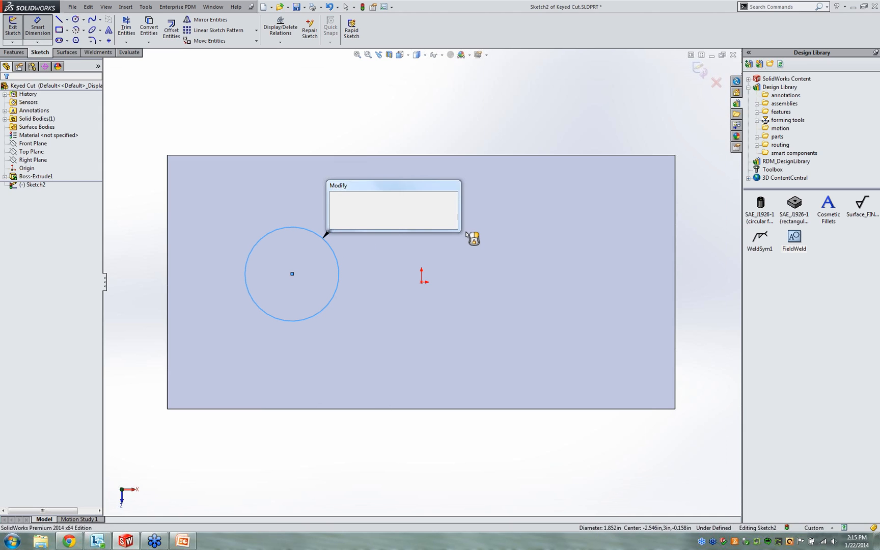
type("1.85226192in")
key("Return")
key("Escape")
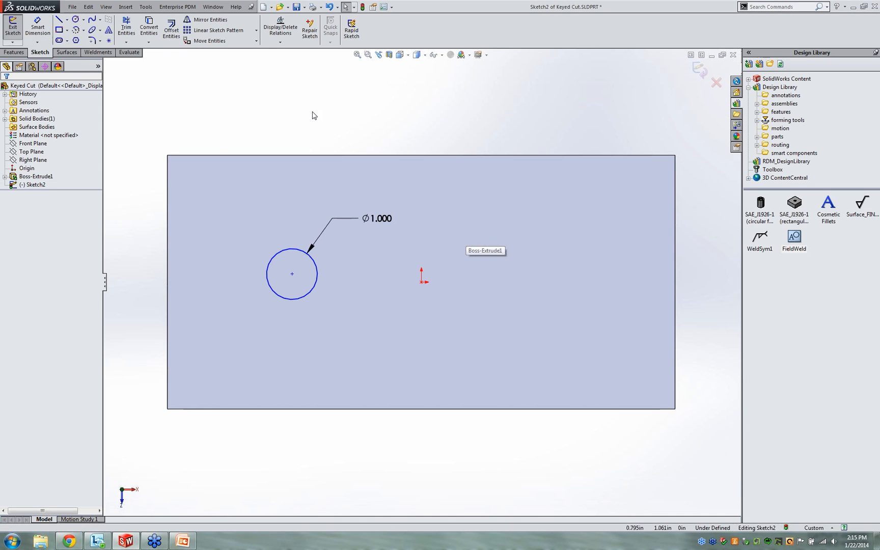
Sketch a small upright corner rectangle overlapping the lower part of the circle for the keyway.
left_click(60, 29)
left_click(285, 289)
left_click(309, 323)
key("Escape")
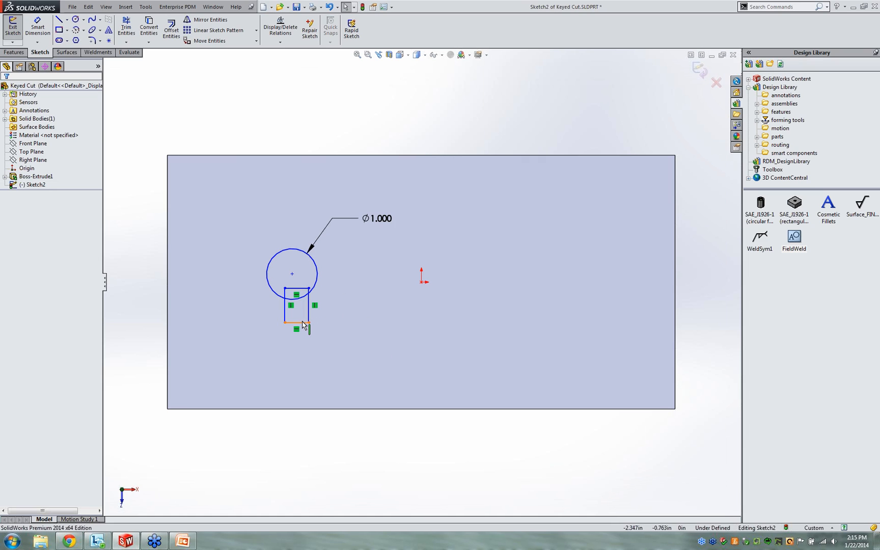
Align the midpoint of the rectangle's bottom line with the circle's center using a vertical relation.
right_click(302, 323)
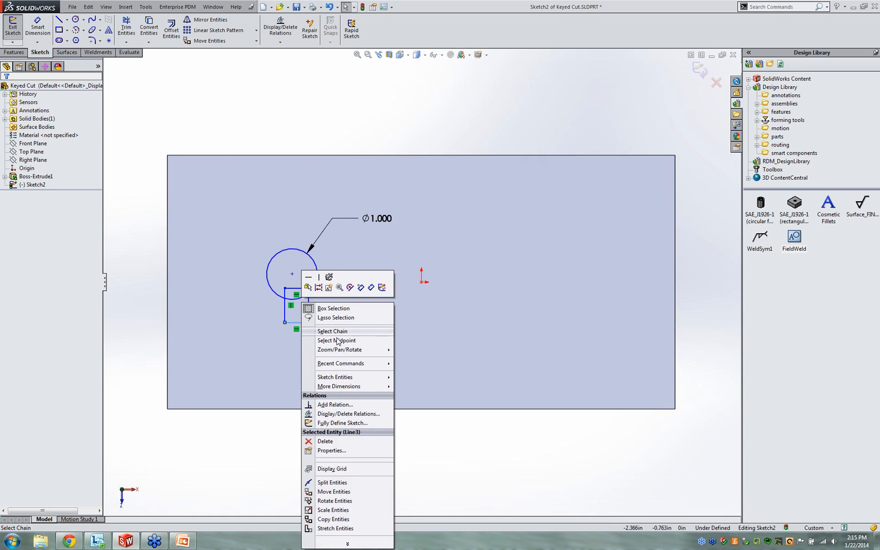
left_click(336, 341)
left_click(293, 275, "ctrl")
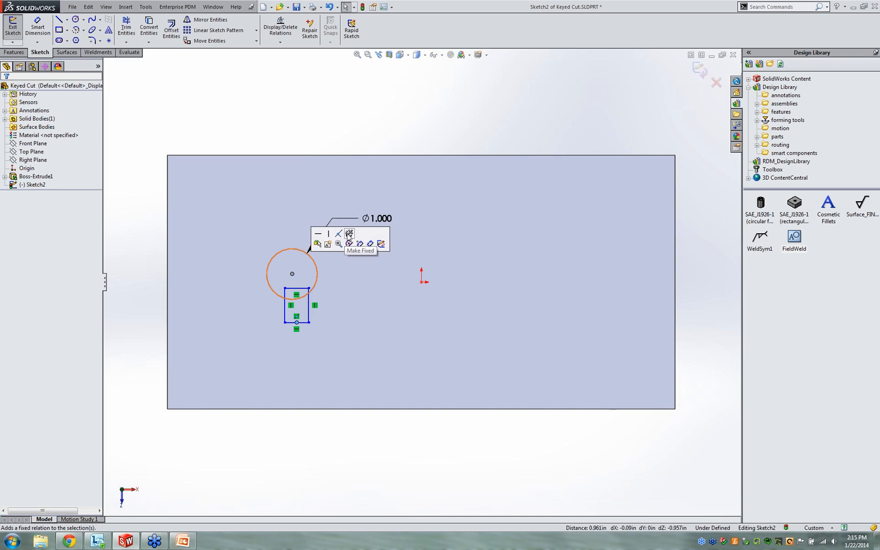
left_click(329, 234)
left_click(356, 124)
Dimension the rectangle's bottom line and set the keyway width to 0.5 in.
right_click_drag(358, 124, 364, 73)
left_click(295, 323)
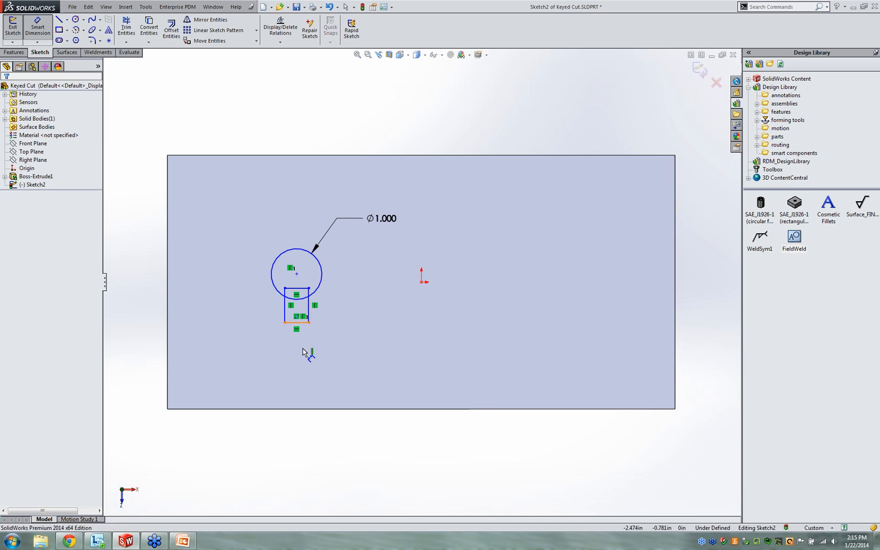
left_click(304, 350)
type(".5")
key("Return")
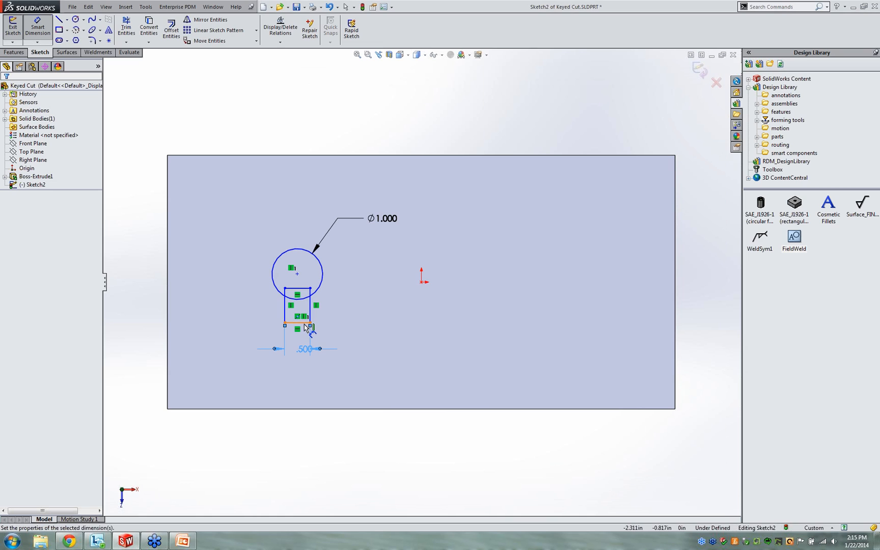
key("Escape")
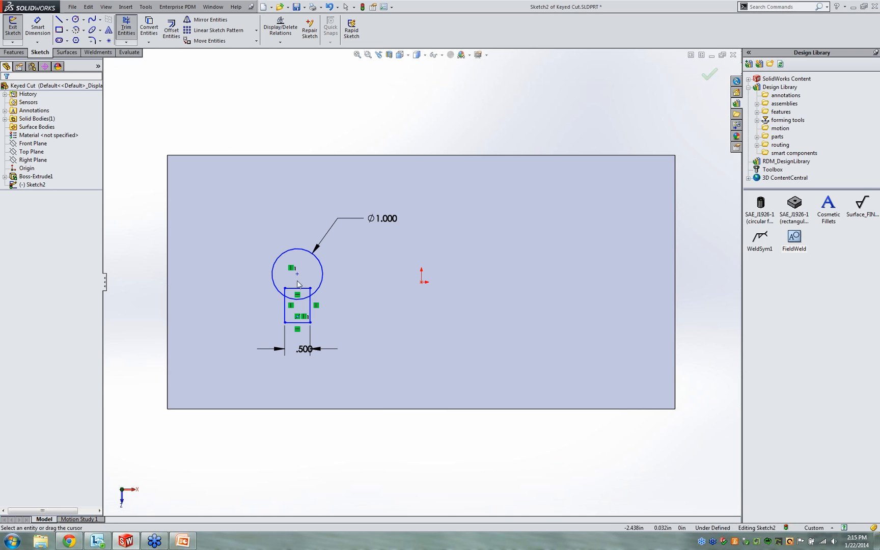
Trim the overlapping circle and rectangle segments into one keyhole outline and dimension the keyway's side line to 0.25 in.
mouse_move(293, 302)
left_mouse_down()
mouse_move(281, 285)
mouse_move(314, 293)
left_mouse_up()
key("d")
left_click(311, 311)
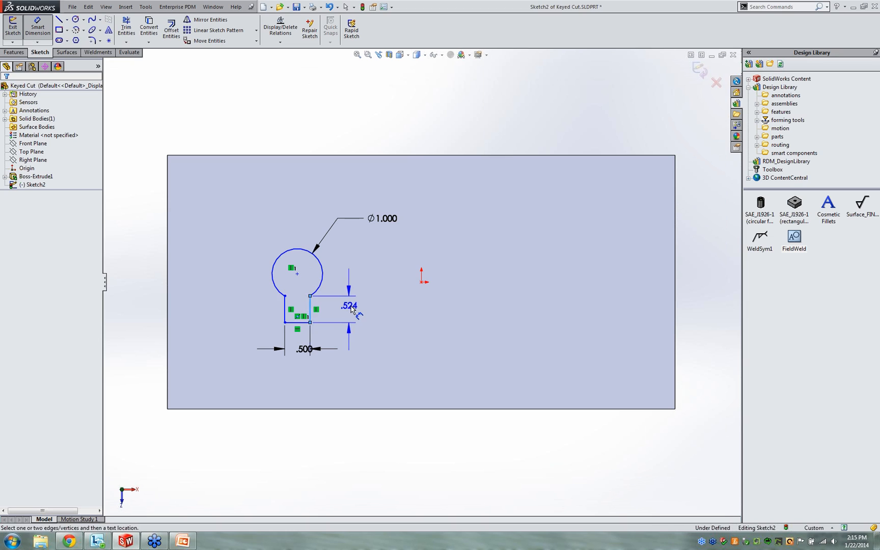
left_click(351, 308)
type(".25")
key("Return")
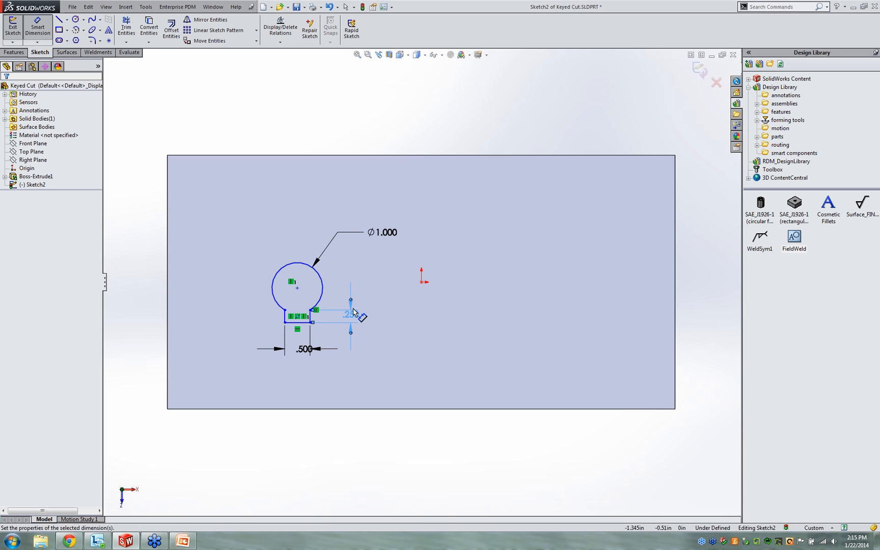
key("Escape")
Move the whole keyhole profile a little farther up the block's face.
left_click(416, 365)
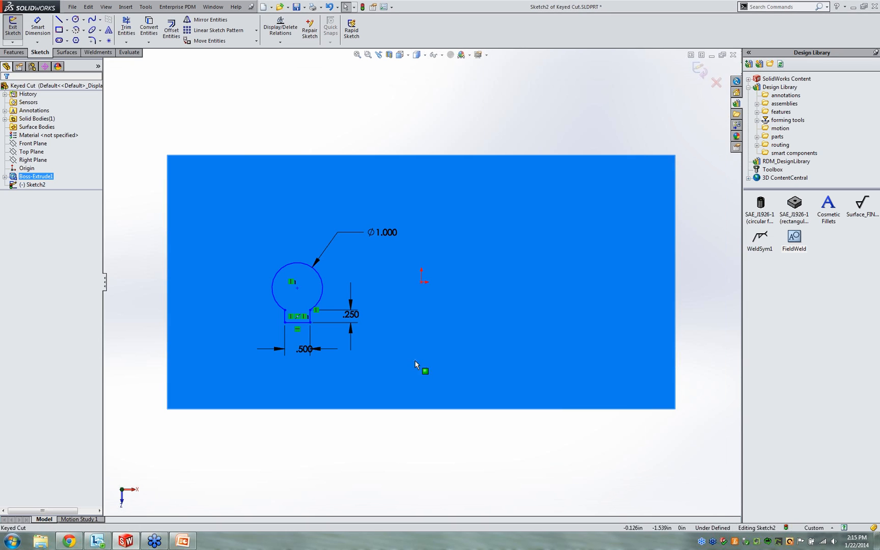
left_click(475, 114)
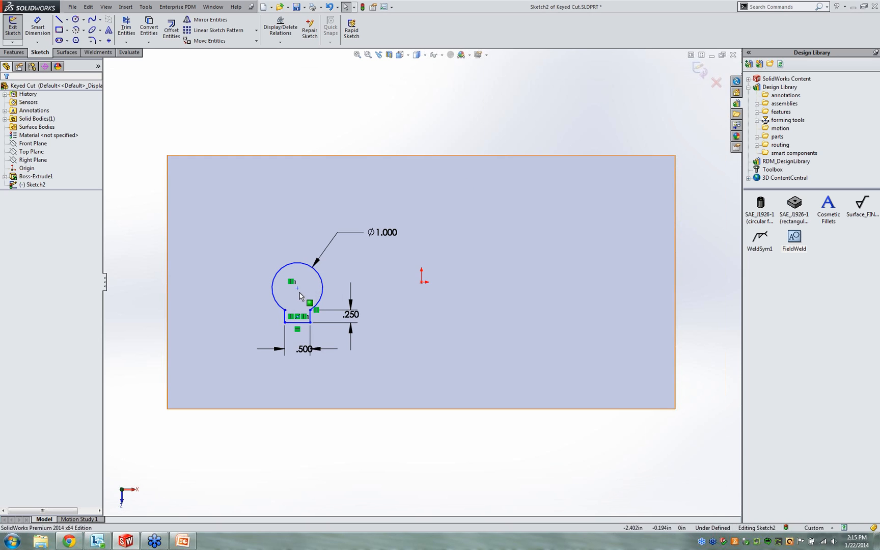
mouse_move(301, 296)
left_mouse_down()
mouse_move(518, 250)
mouse_move(488, 248)
mouse_move(377, 351)
mouse_move(293, 288)
mouse_move(277, 351)
mouse_move(343, 270)
mouse_move(304, 261)
left_mouse_up()
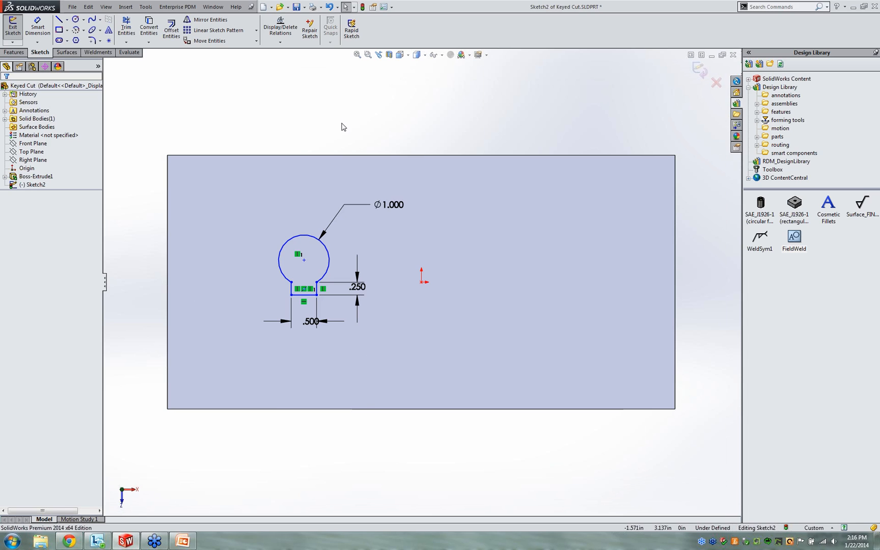
Cut the keyhole profile through the block with an Extruded Cut set to Through All, and return to the isometric view.
left_click(14, 52)
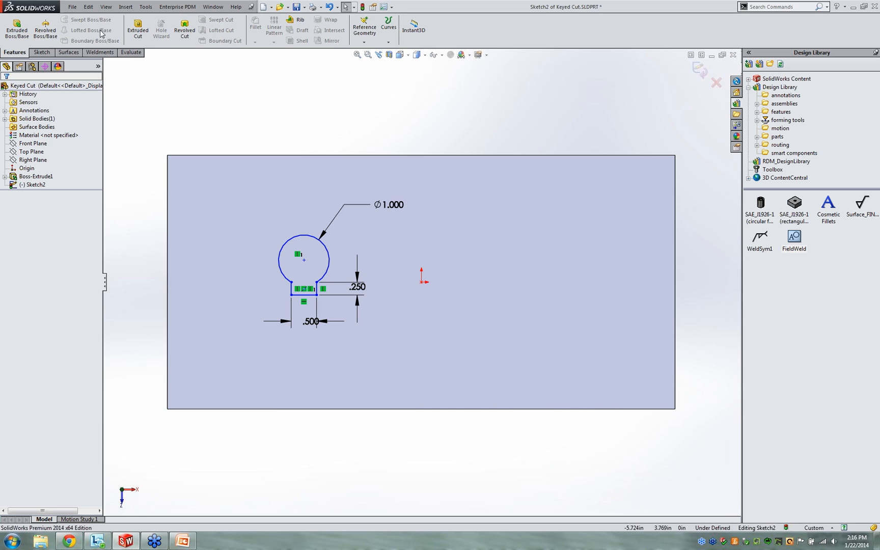
left_click(137, 30)
right_click(194, 113)
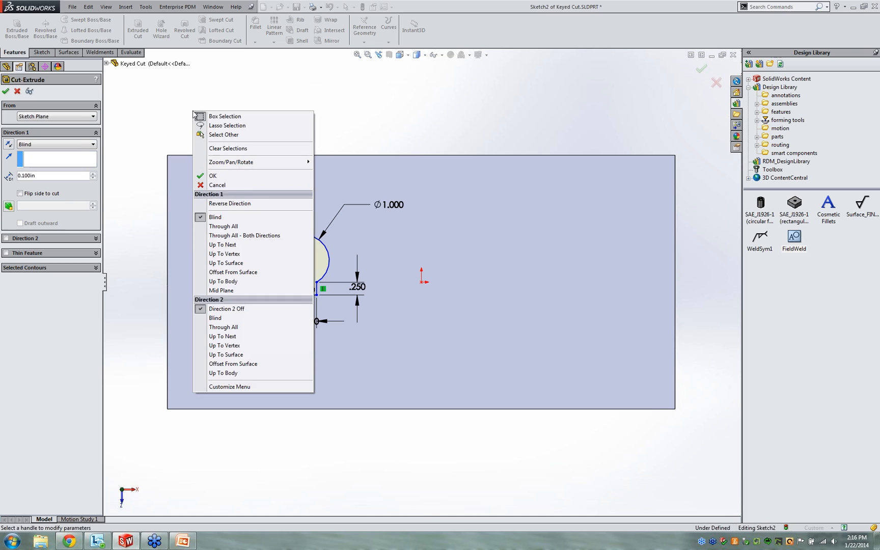
left_click(224, 226)
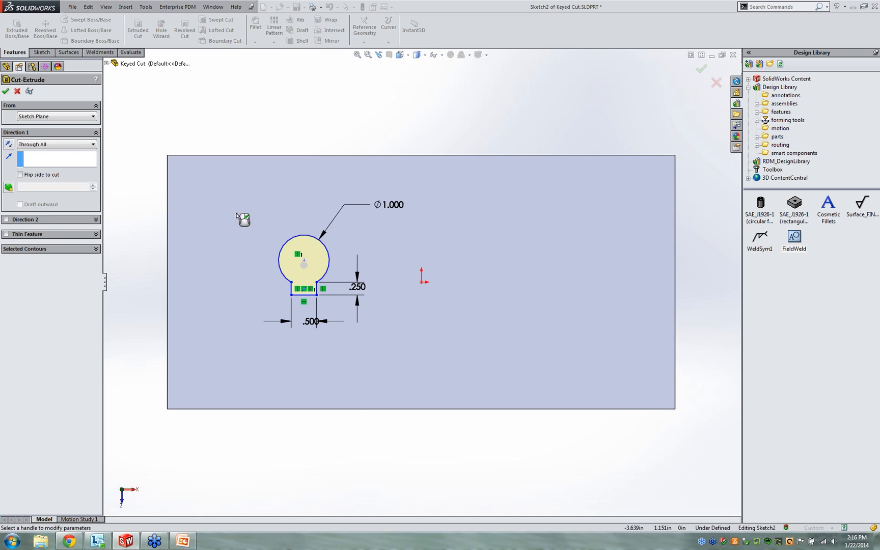
right_click(239, 177)
left_click(255, 238)
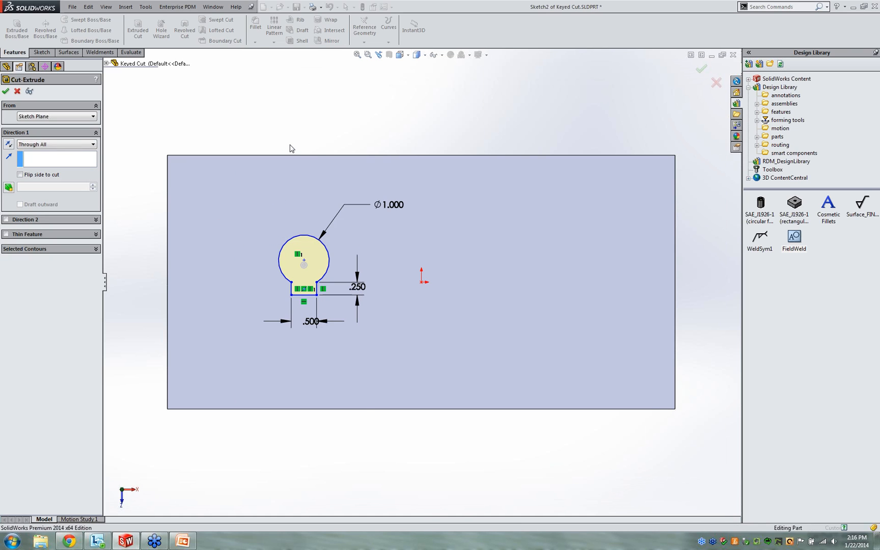
key("ctrl+7")
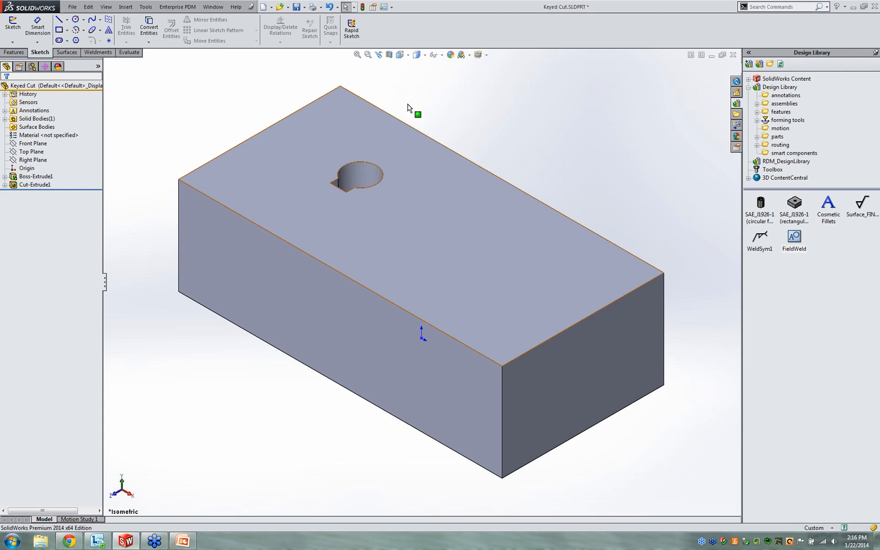
Add the keyhole cut feature to RDM_DesignLibrary as a library feature part (*.sldlfp) named Keyed Cut.
left_click(749, 64)
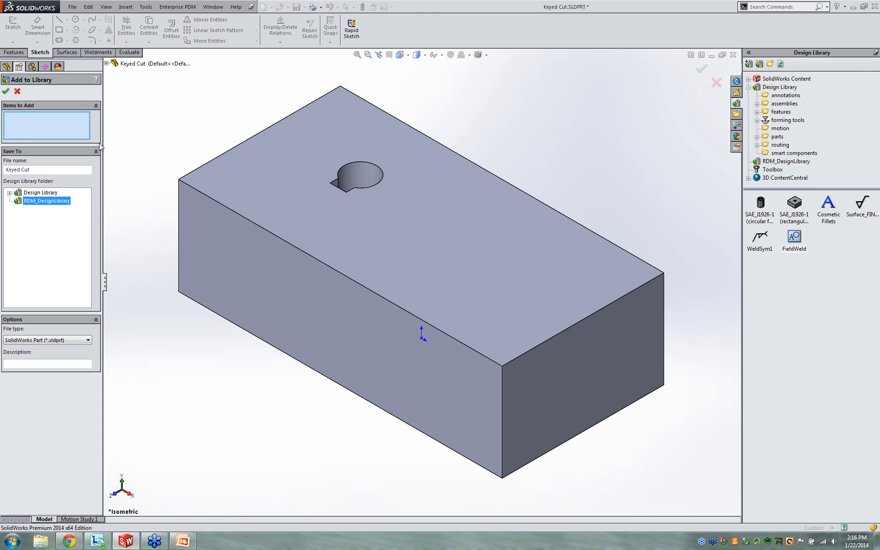
left_click(106, 64)
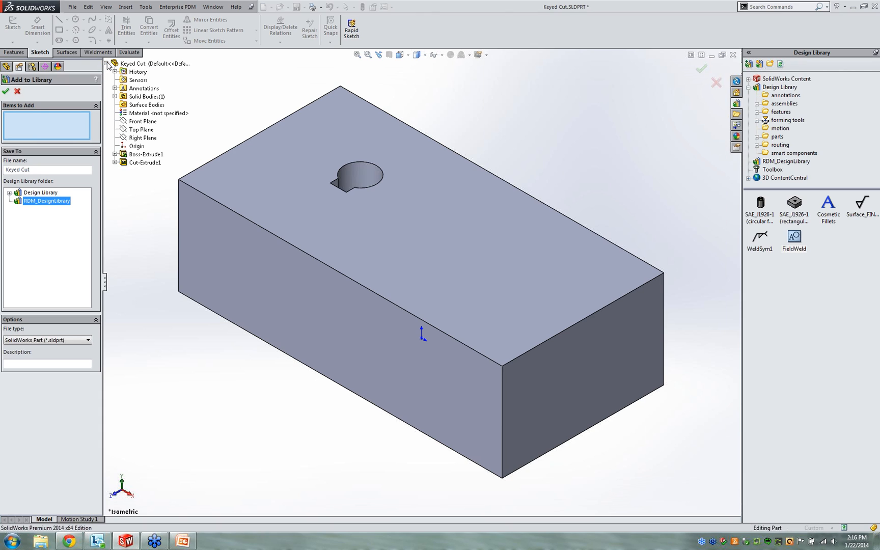
left_click(142, 162)
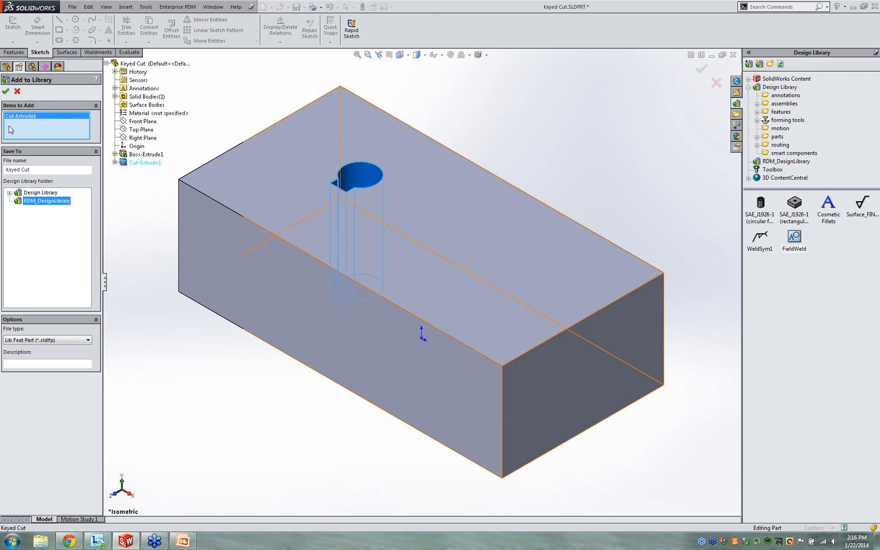
left_click(29, 203)
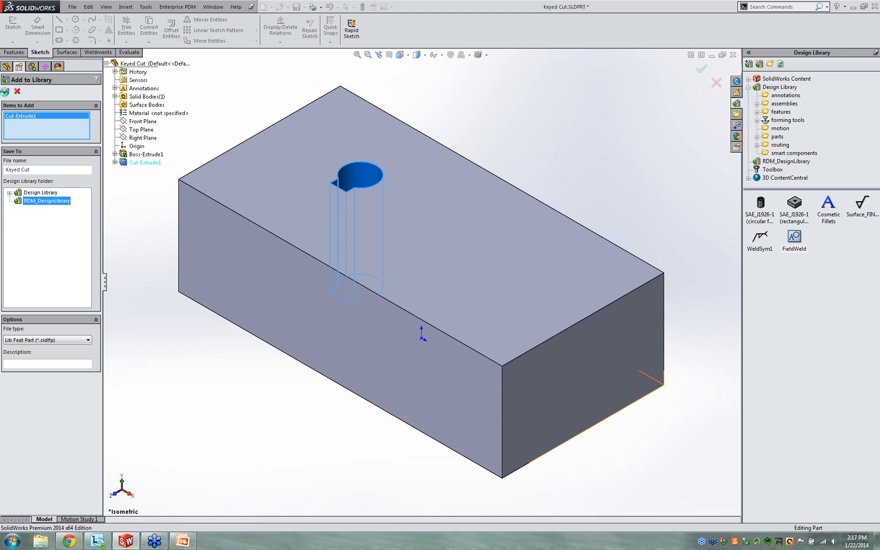
left_click(5, 92)
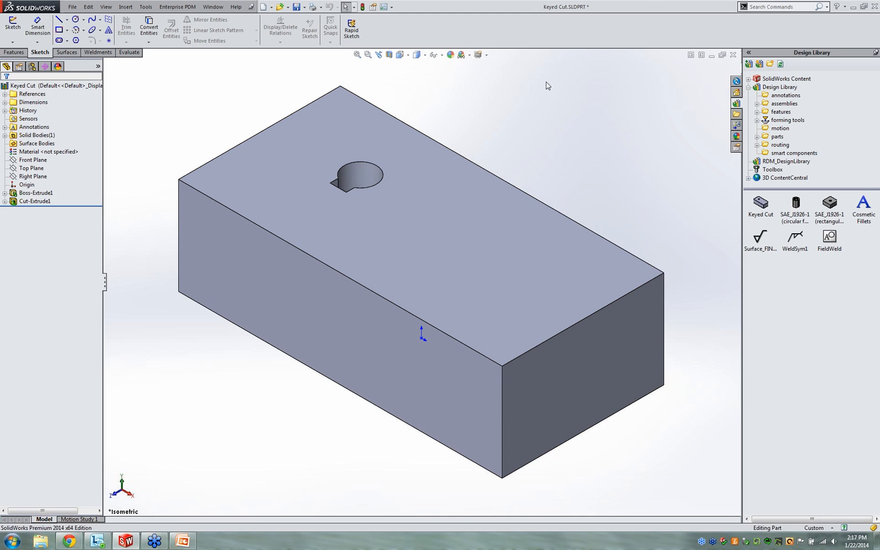
Check the desktop's RDM_DesignLibrary folder for the saved Keyed Cut.sldlfp file, and return to the open part.
mouse_move(765, 206)
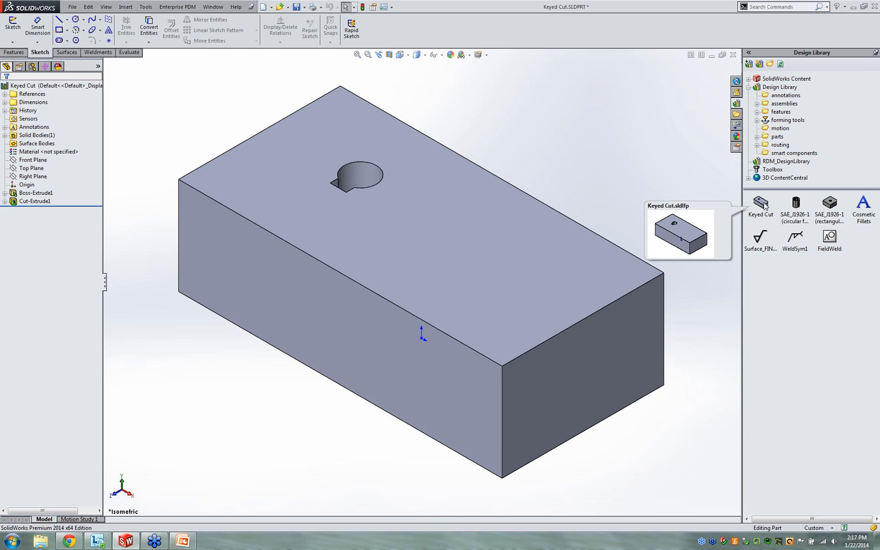
left_click(878, 542)
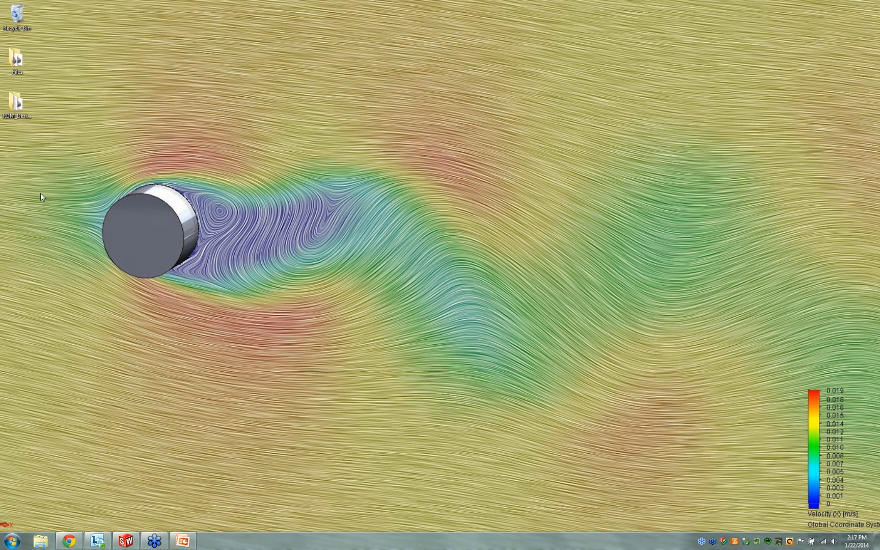
double_click(21, 104)
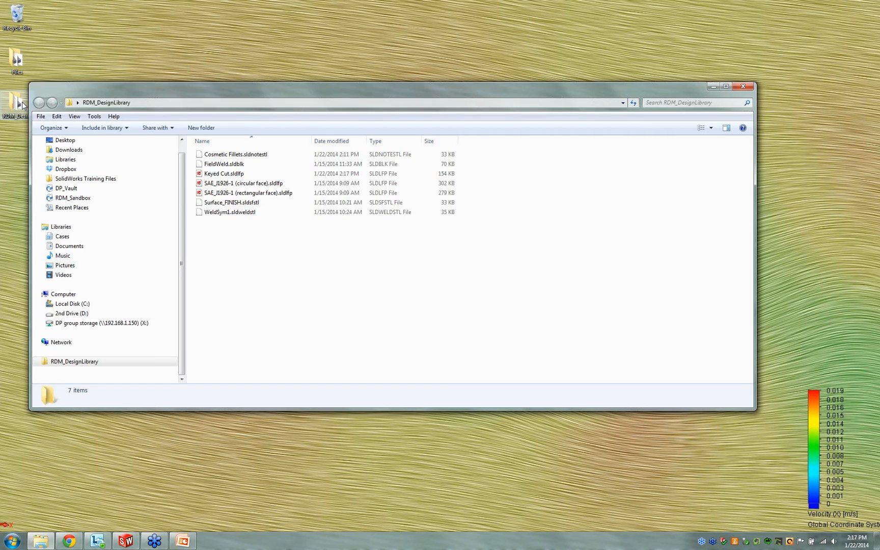
left_click(244, 177)
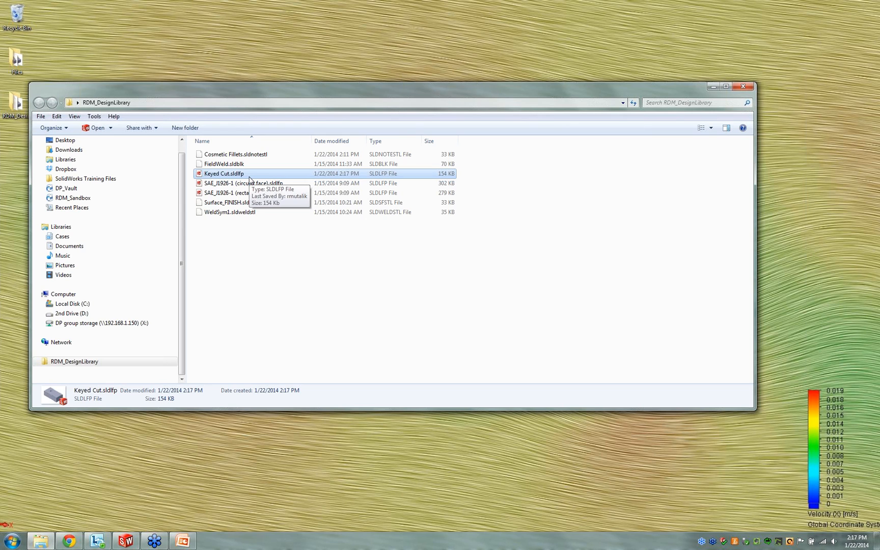
double_click(250, 175)
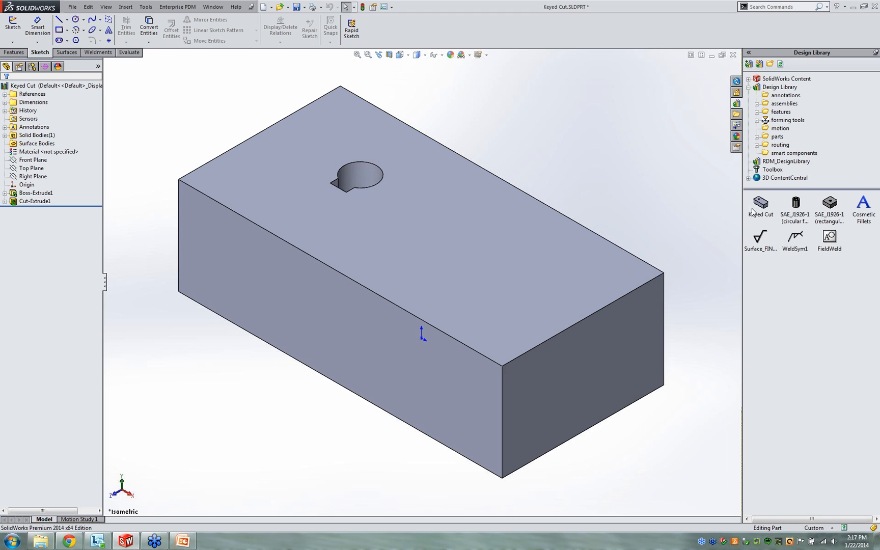
Close the Keyed Cut part without saving its changes.
left_click(733, 55)
left_click(411, 289)
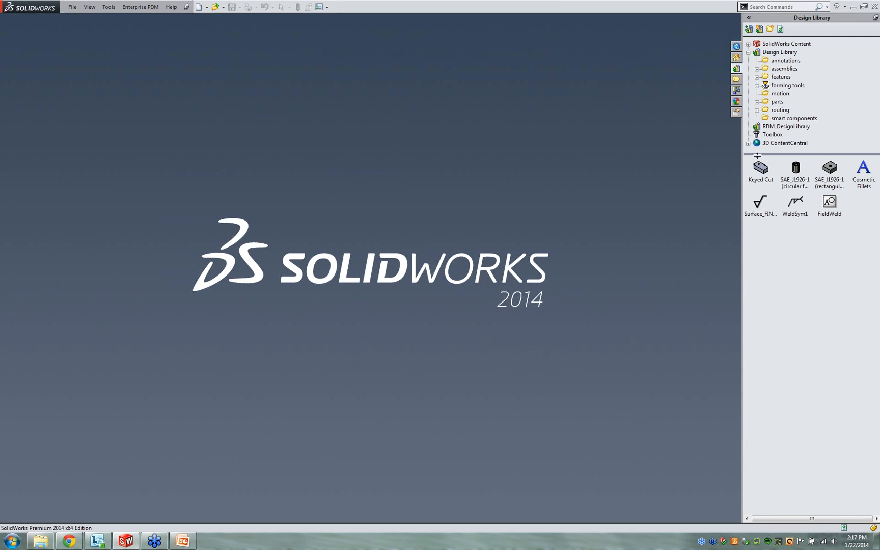
left_click(762, 173)
left_click(757, 295)
Open Base.SLDPRT from the Files folder.
left_click(72, 8)
left_click(93, 28)
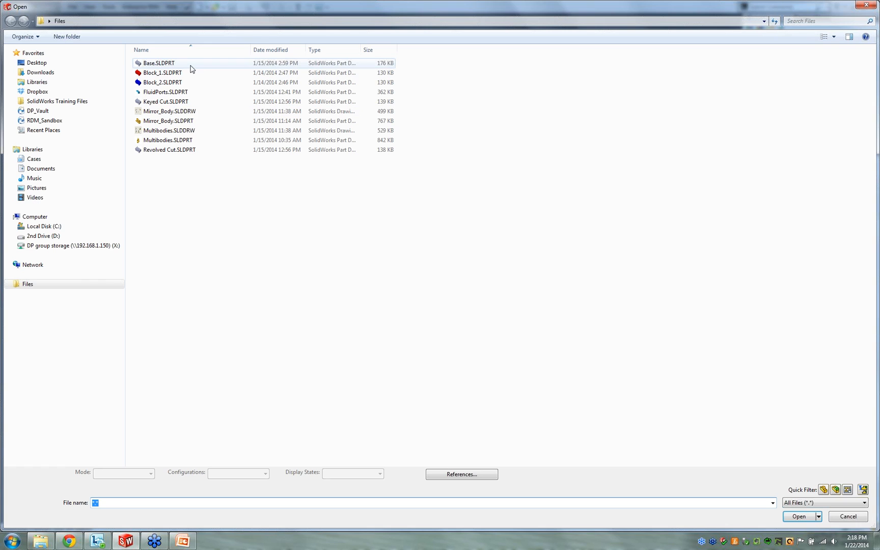
left_click(191, 66)
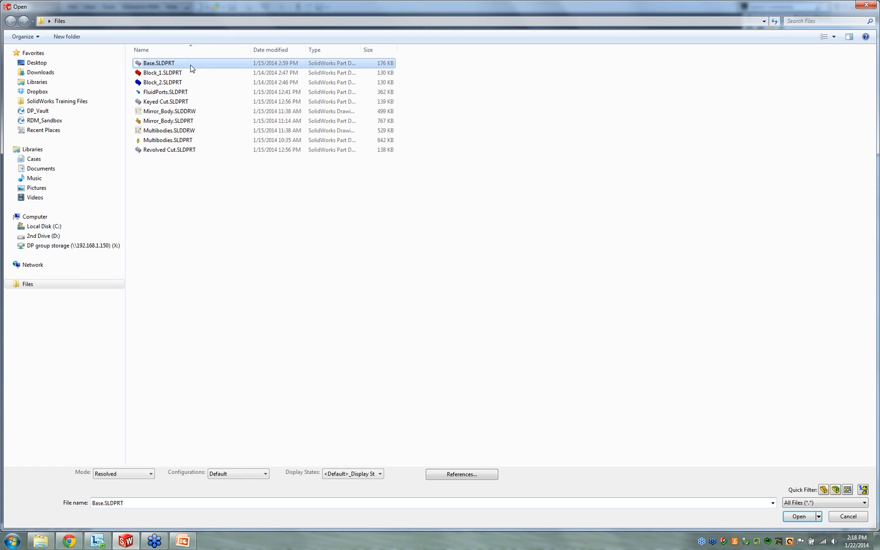
left_click(800, 517)
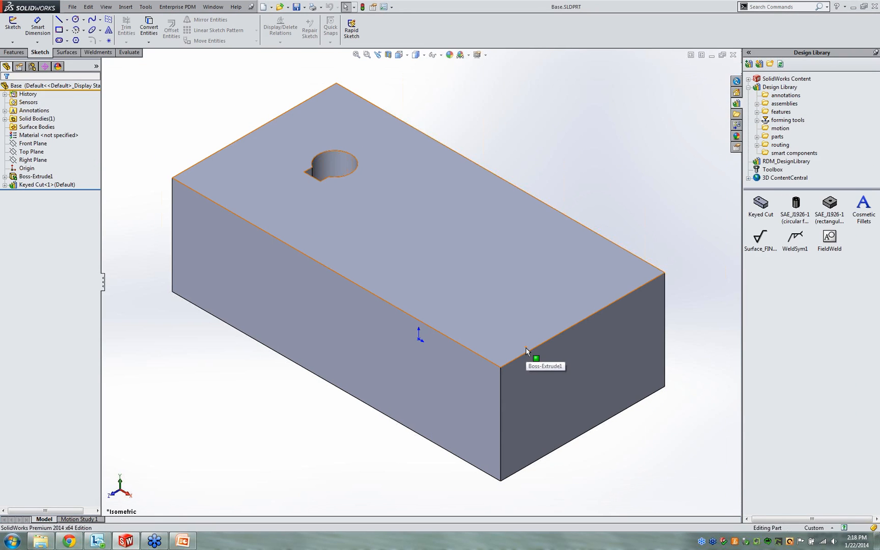
Delete the existing Keyed Cut library feature from the Base block.
left_click(31, 187)
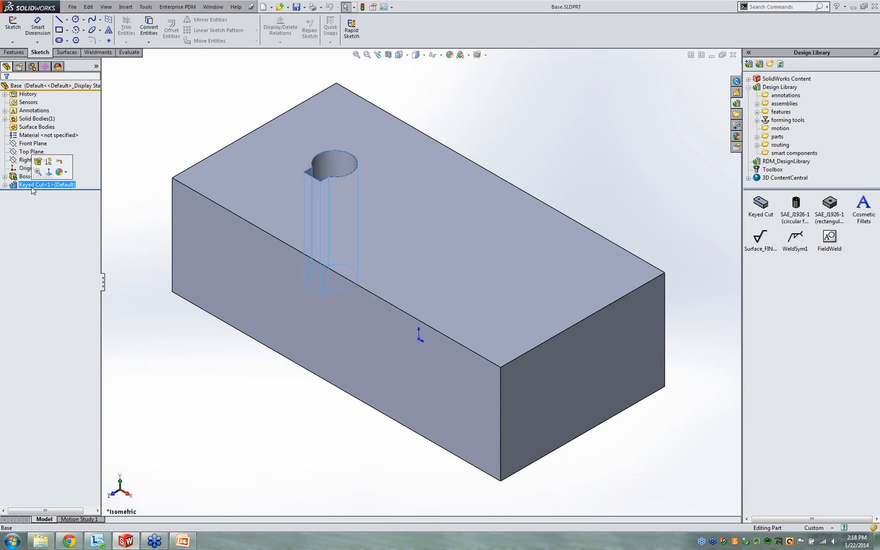
key("Delete")
key("Return")
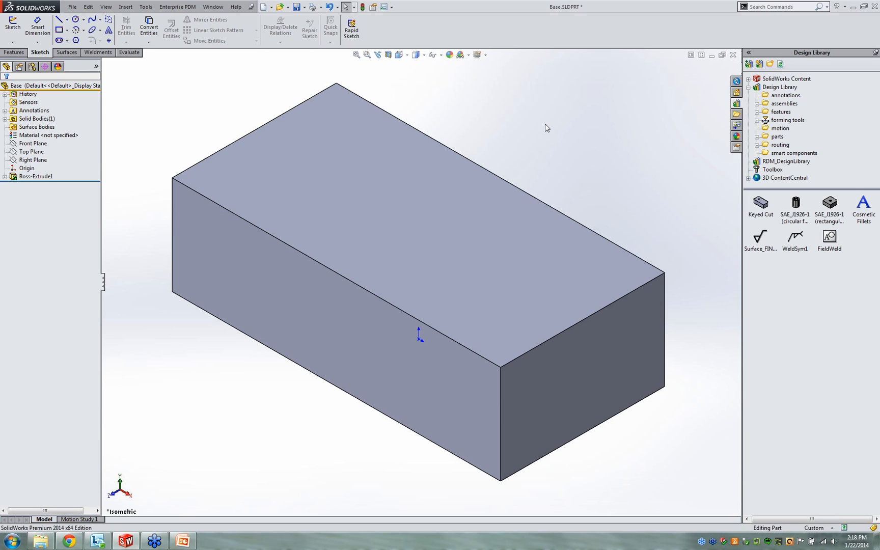
Insert the Keyed Cut library feature on the block's upper face, using the Default configuration and the stored dimension values.
left_click(27, 177)
left_click(763, 206)
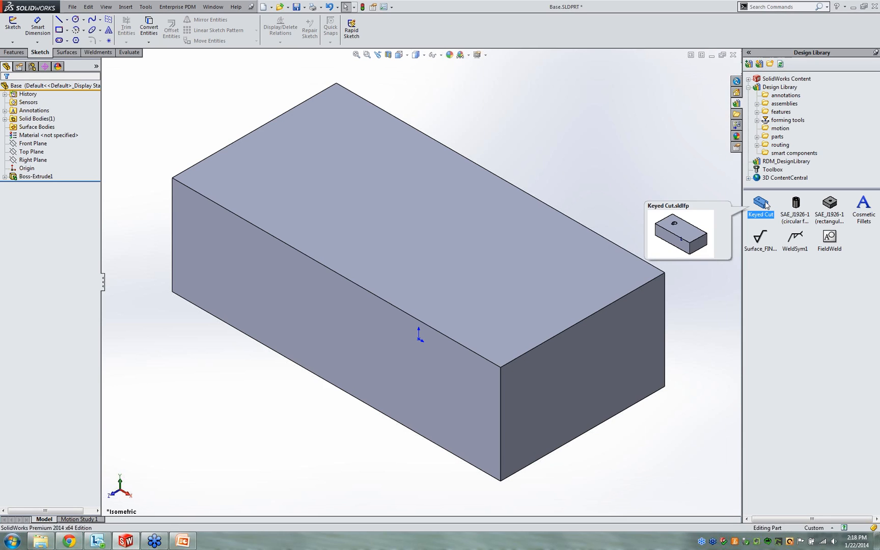
left_click_drag(765, 204, 467, 264)
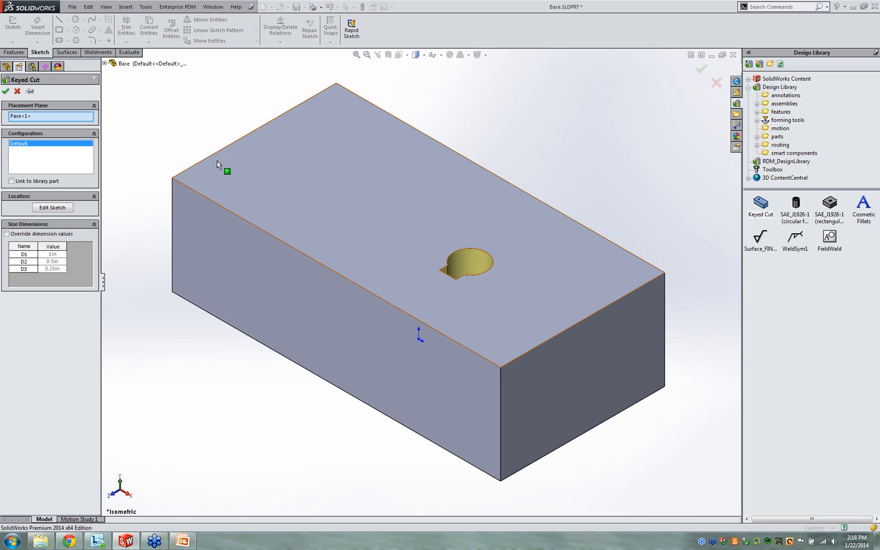
middle_click_drag(581, 180, 568, 219)
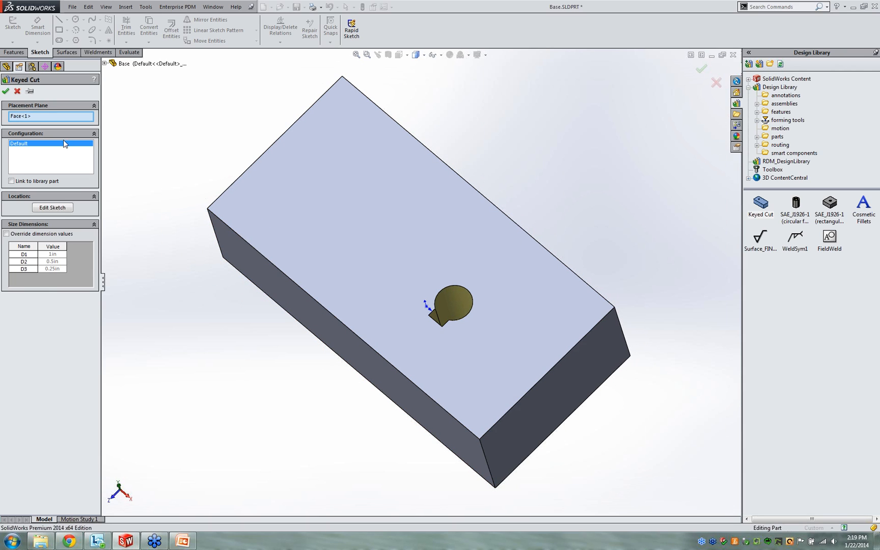
left_click(6, 91)
middle_click_drag(226, 338, 250, 410)
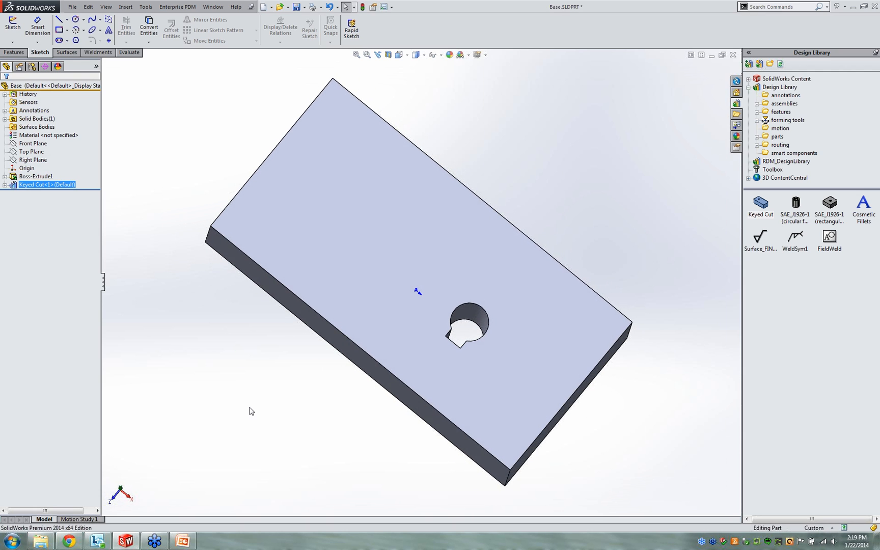
left_click(250, 411)
Inspect the inserted Keyed Cut feature's underlying extruded cut and its sketch in the feature tree.
left_click(48, 185)
left_click(4, 185)
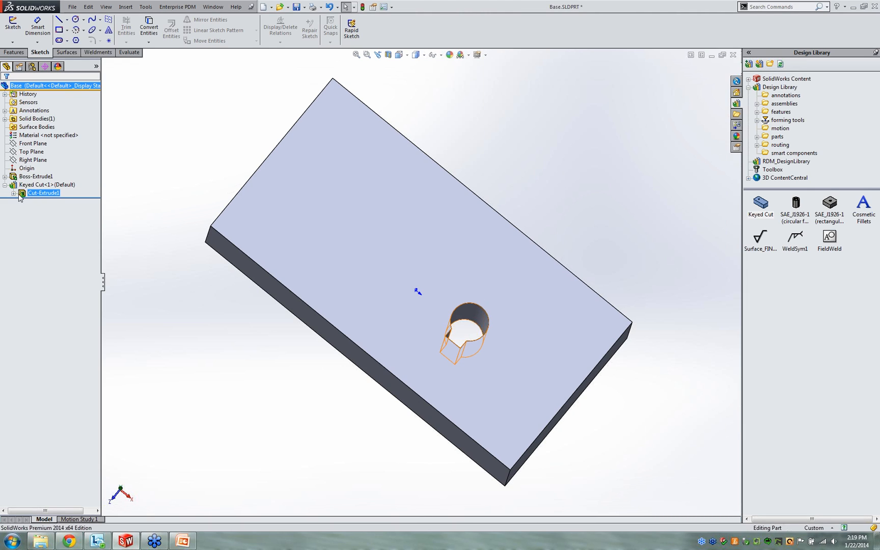
left_click(14, 193)
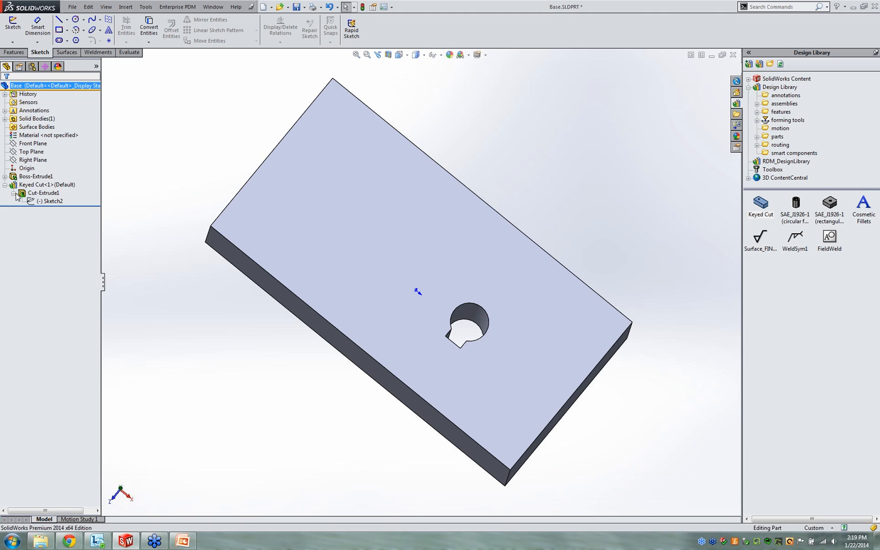
left_click(58, 201)
left_click(42, 193)
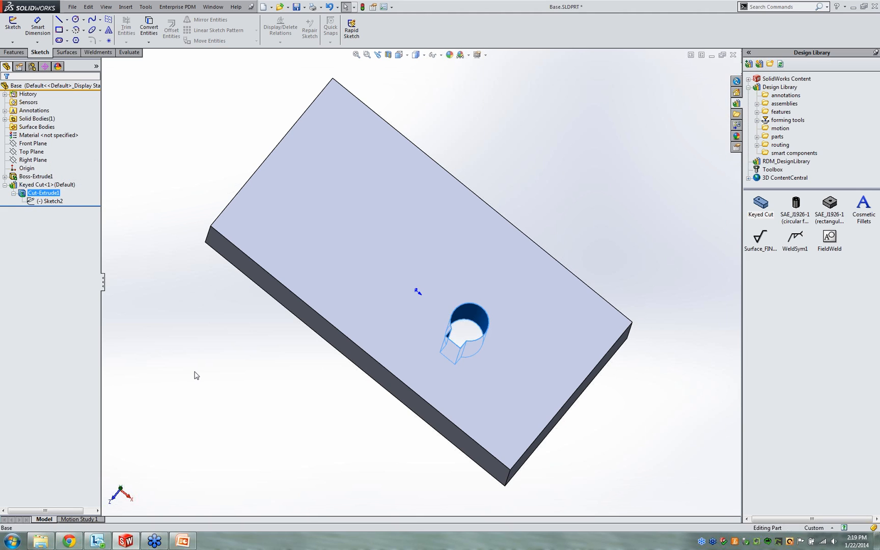
left_click(212, 375)
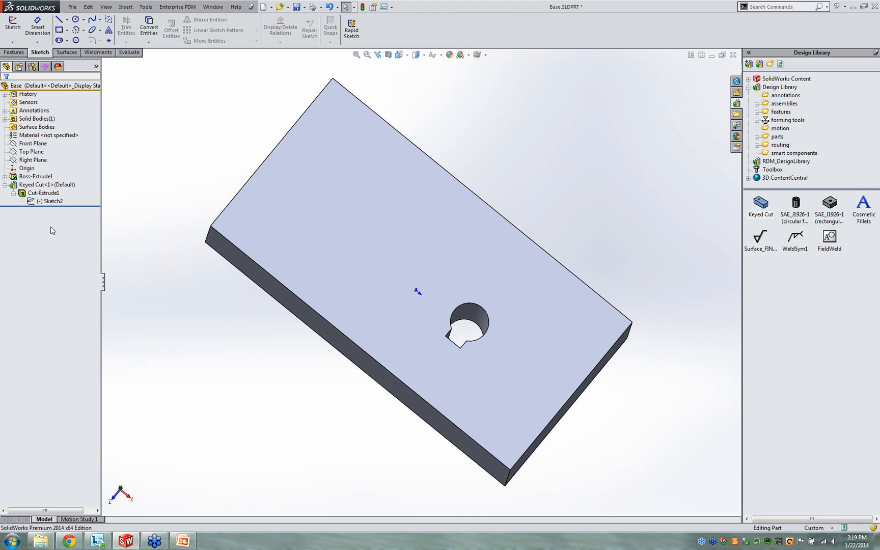
left_click(5, 185)
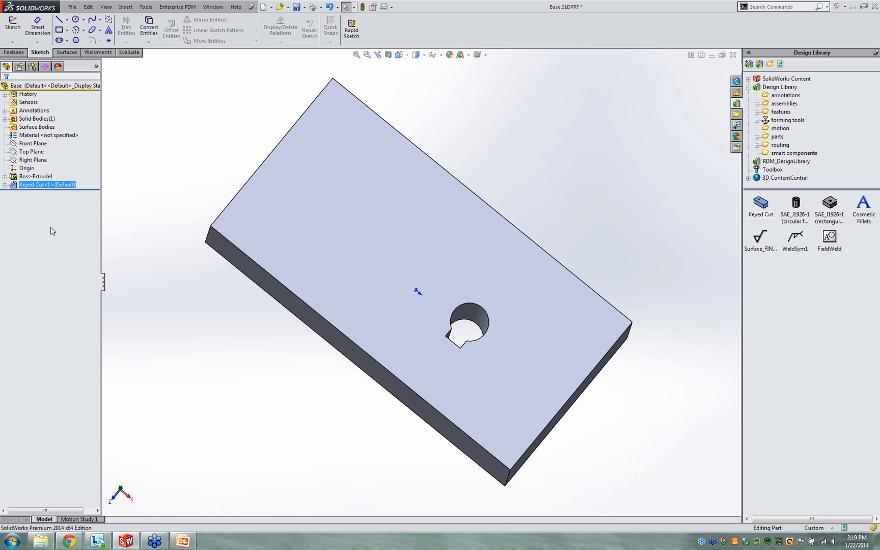
Close the Base part without saving its changes.
middle_click_drag(326, 408, 320, 375)
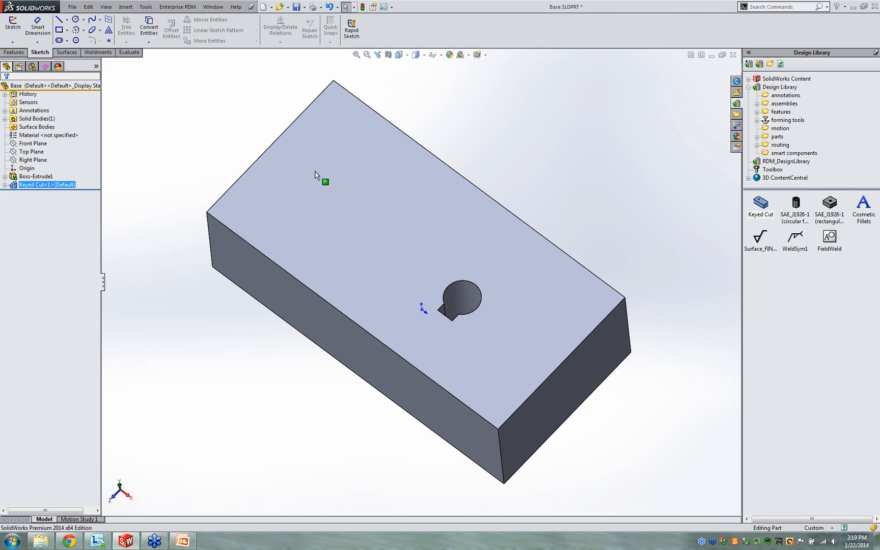
left_click(732, 56)
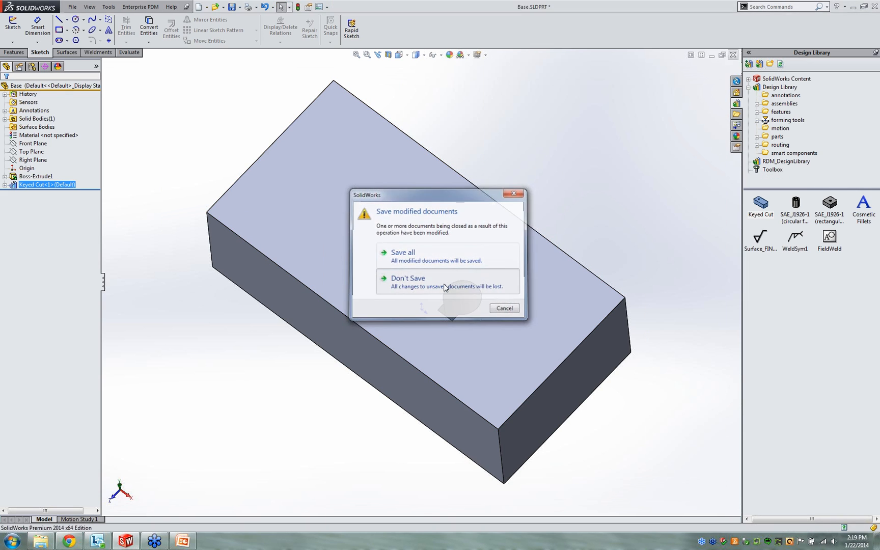
left_click(445, 288)
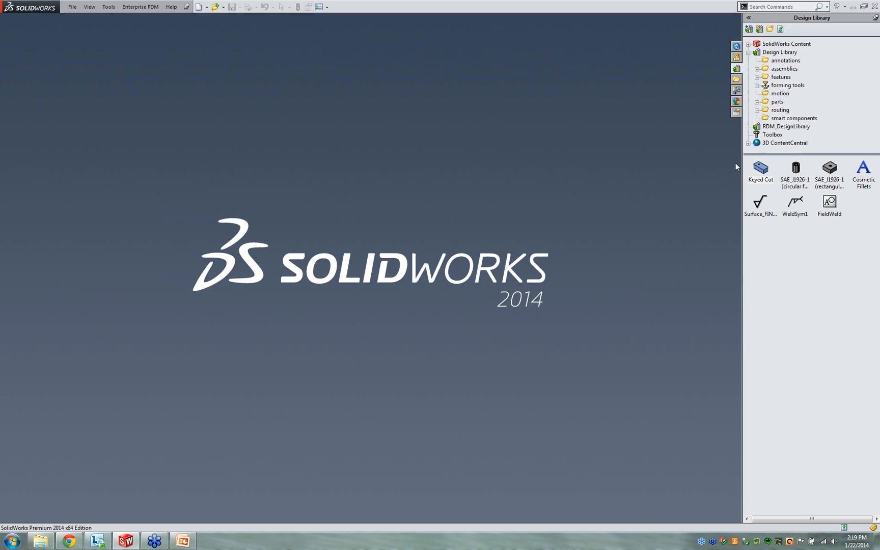
Open the Keyed Cut library feature part from the Design Library and show its feature tree.
mouse_move(762, 169)
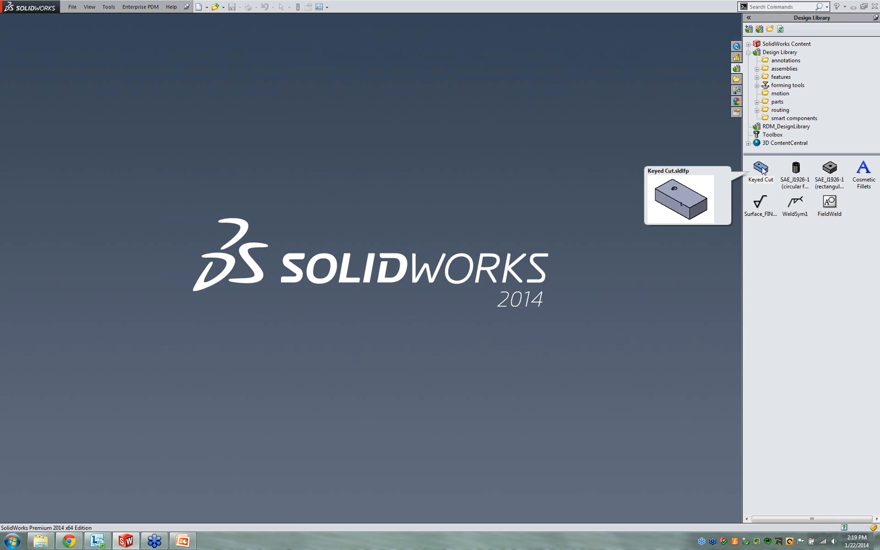
double_click(762, 169)
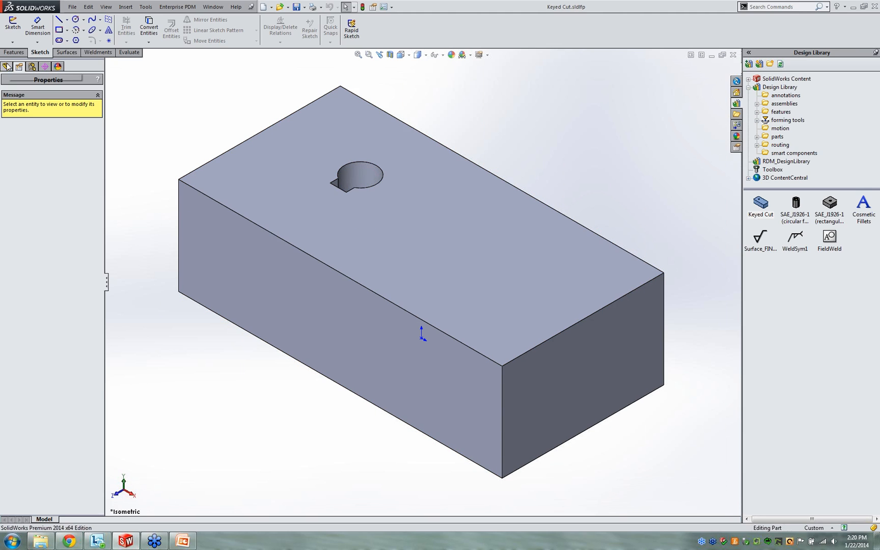
left_click(6, 66)
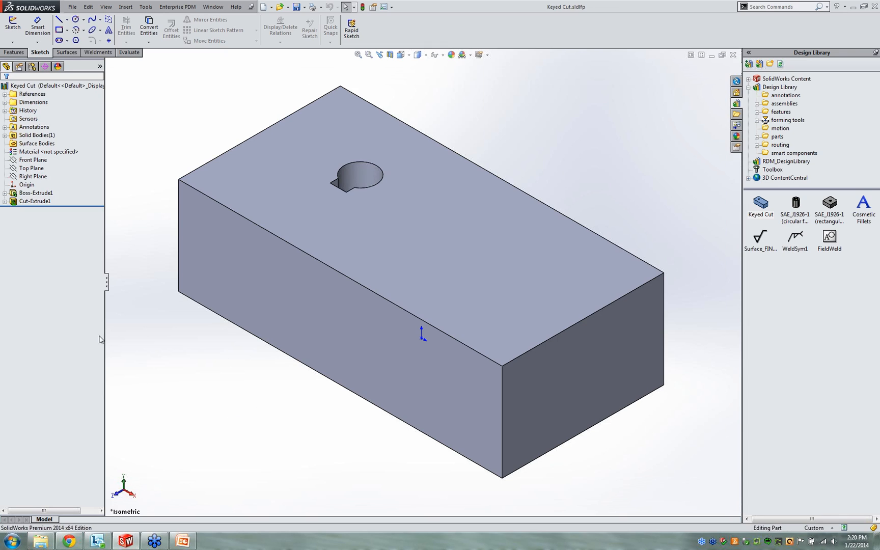
Expand the library part's References and Dimensions folders to see their contents.
left_click(41, 202)
left_click(37, 213)
left_click(30, 94)
left_click(43, 103, "ctrl")
left_click(43, 103)
left_click(4, 95)
left_click(5, 111)
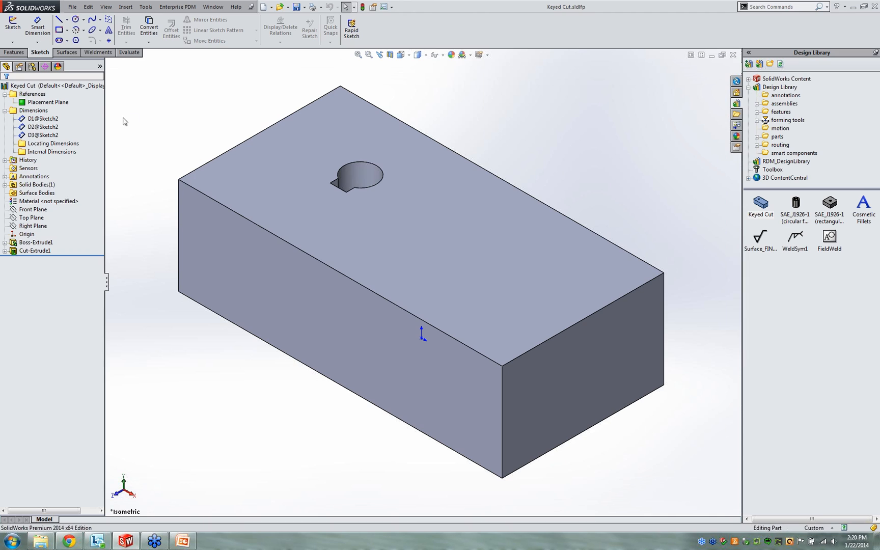
Highlight the placement plane reference and the D1@Sketch2 and D2@Sketch2 dimensions to see what each controls on the model.
left_click(51, 102)
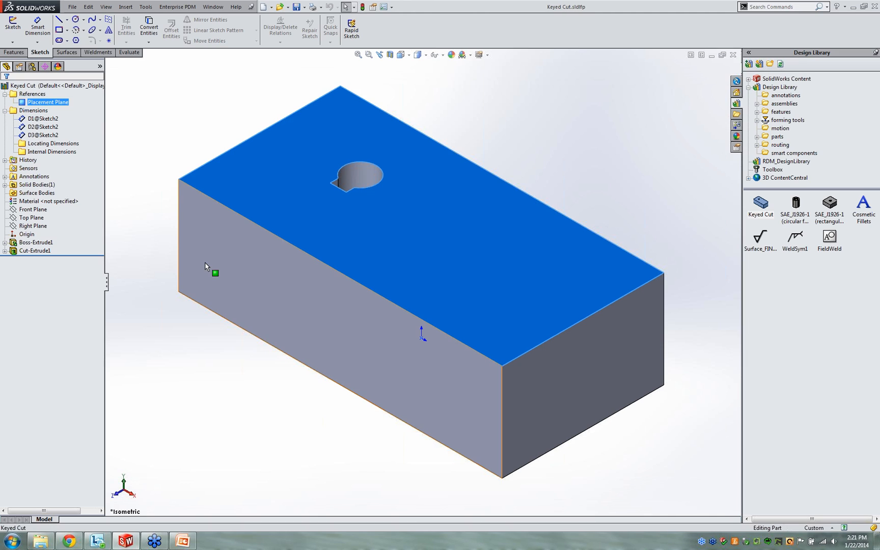
left_click(201, 82)
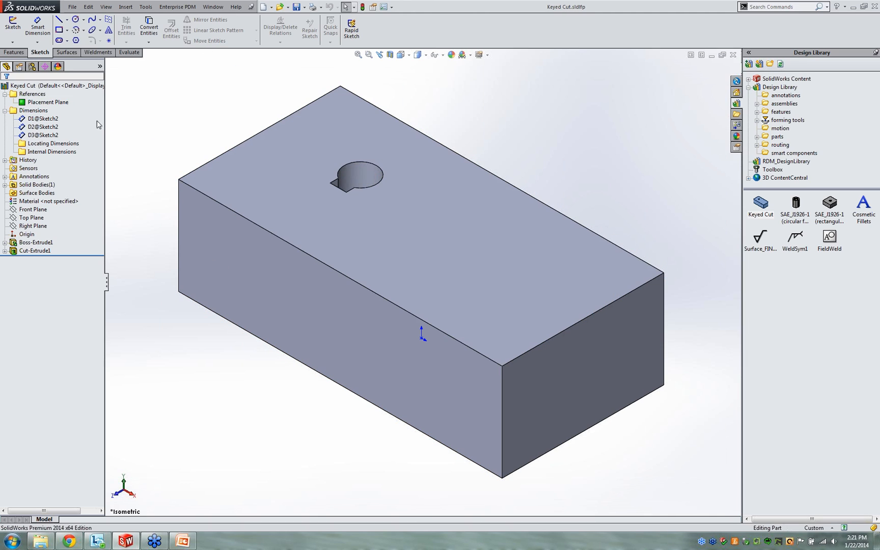
left_click(49, 120)
left_click(51, 127)
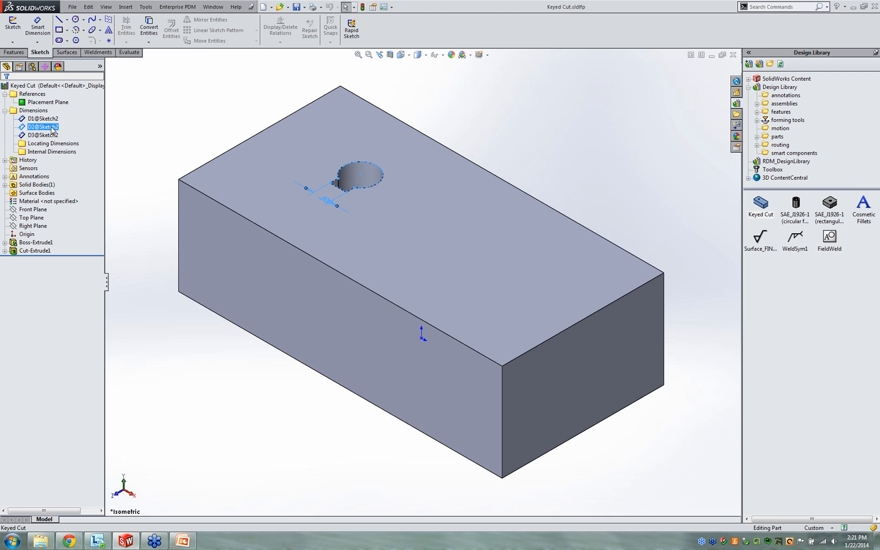
Highlight the D3@Sketch2 dimension to see what it controls and check the Locating Dimensions folder.
left_click(41, 135)
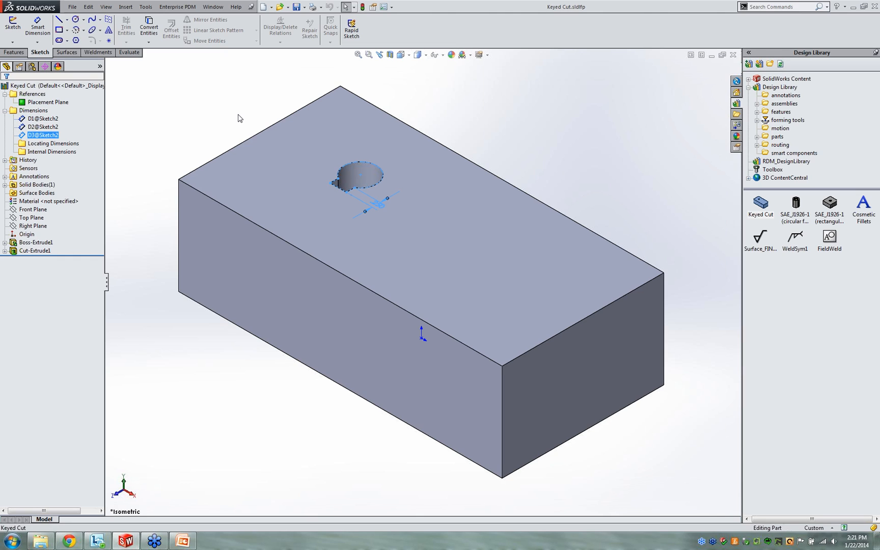
left_click(218, 120)
left_click(68, 145)
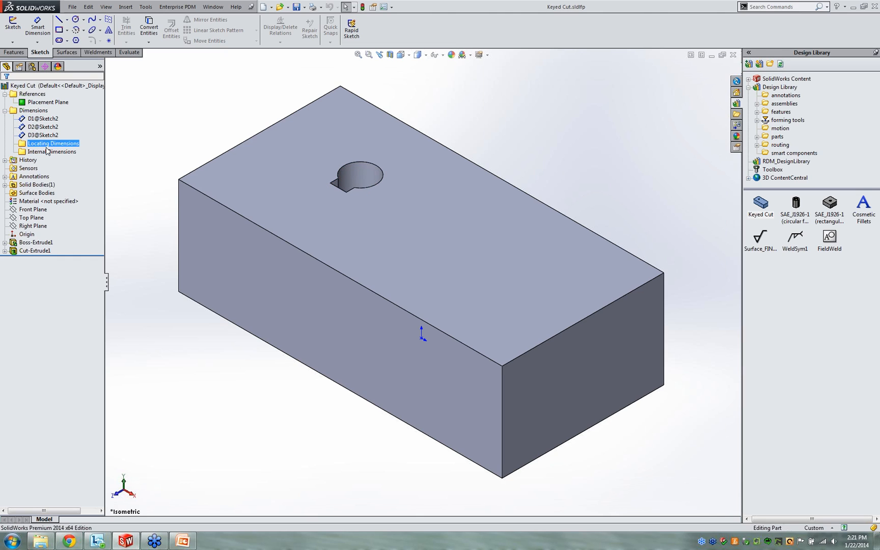
left_click(156, 121)
Edit Sketch2 under Cut-Extrude1 and move the keyed profile slightly toward the block's back corner.
left_click(5, 251)
left_click(31, 258)
left_click(34, 234)
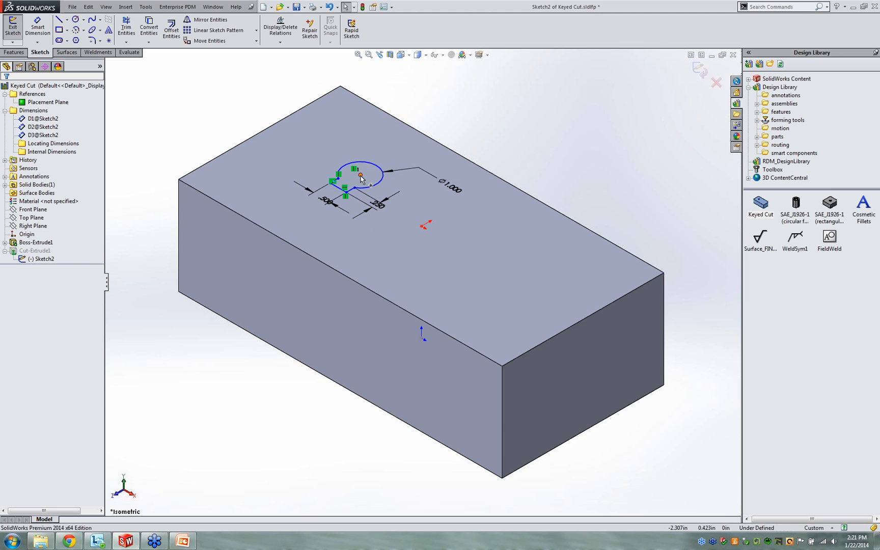
mouse_move(361, 175)
left_mouse_down()
mouse_move(519, 253)
mouse_move(451, 307)
mouse_move(369, 177)
mouse_move(345, 169)
left_mouse_up()
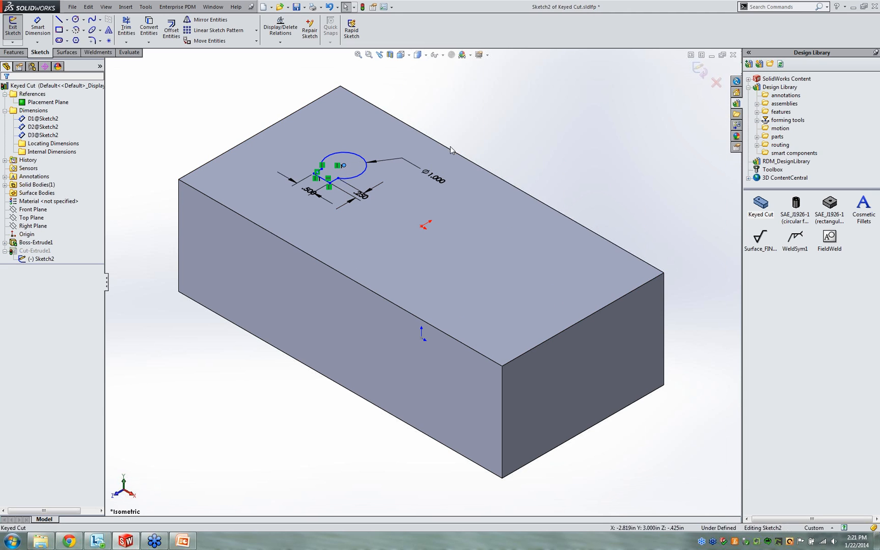
Dimension the distance from the keyed circle's centre to the long back edge of the block's upper face.
right_click_drag(520, 196, 516, 113)
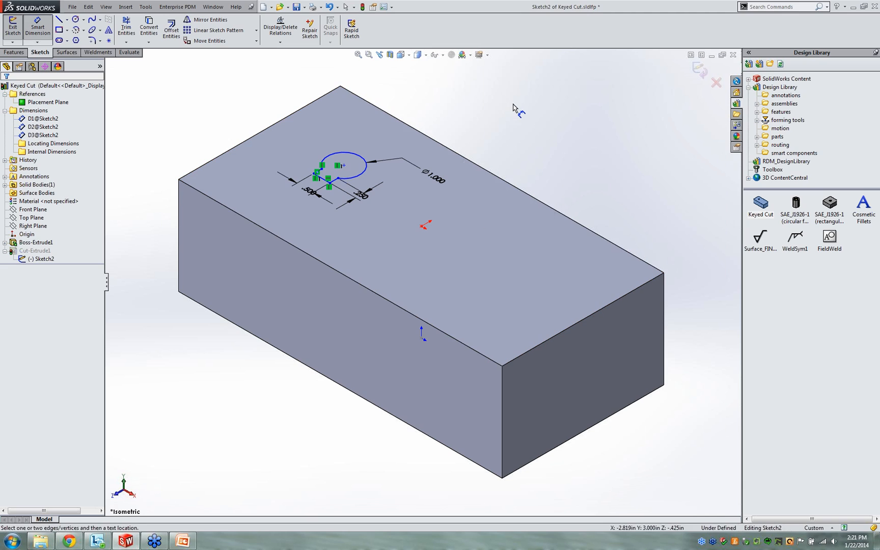
left_click(345, 168)
left_click(410, 127)
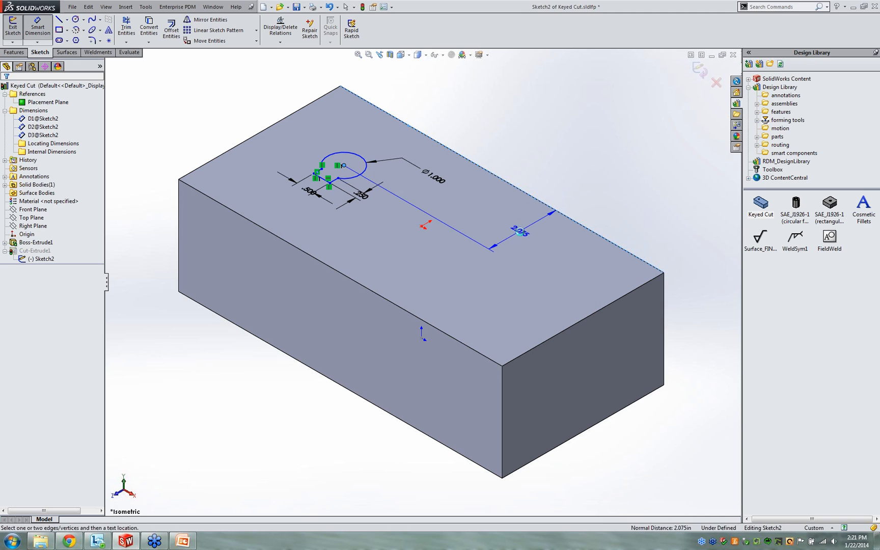
left_click(503, 236)
left_click(460, 222)
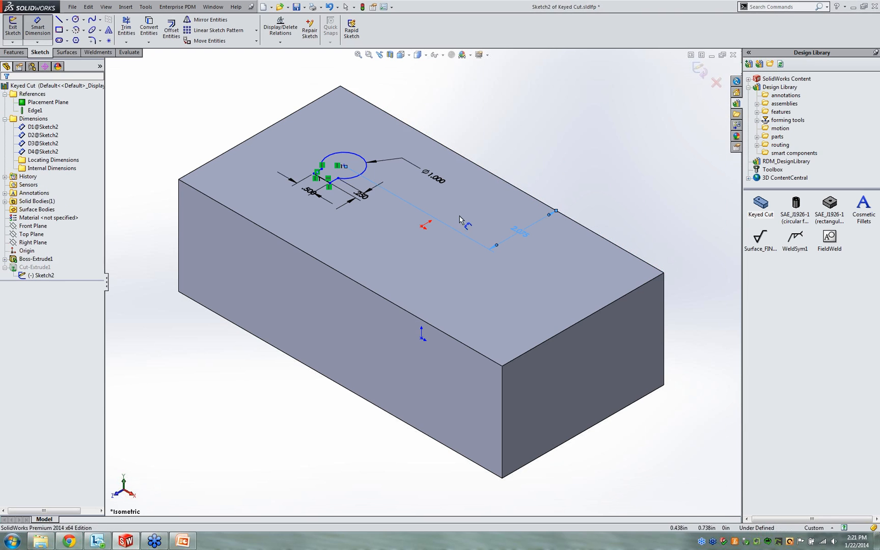
Dimension the circle centre's distance to the short edge nearest the cut and exit the sketch.
left_click(345, 166)
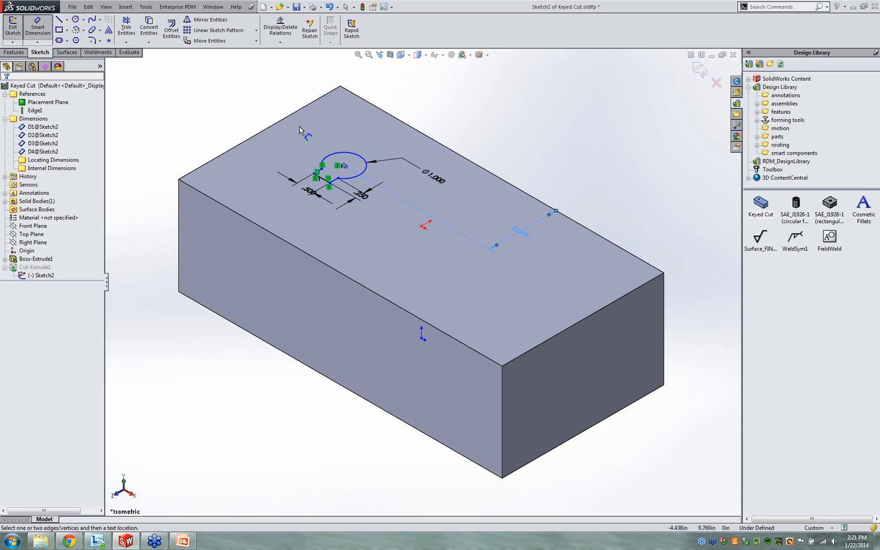
left_click(298, 111)
left_click(342, 123)
left_click(283, 114)
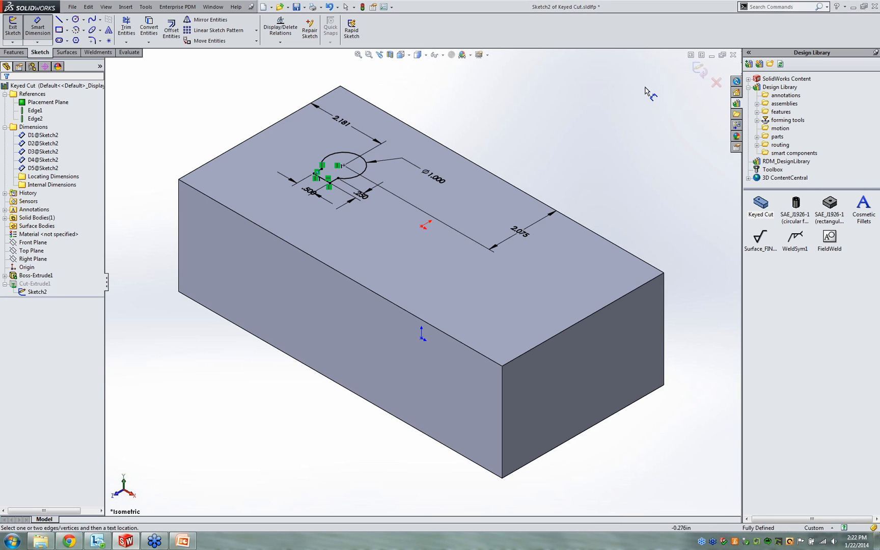
left_click(701, 74)
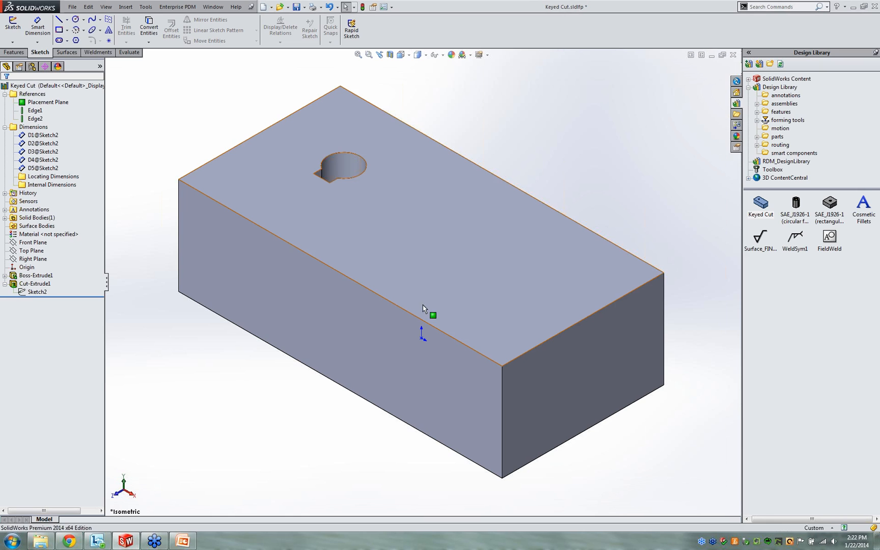
Highlight the new Edge1 and Edge2 references and the D4@Sketch2 and D5@Sketch2 dimensions on the model.
left_click(34, 111)
left_click(34, 119)
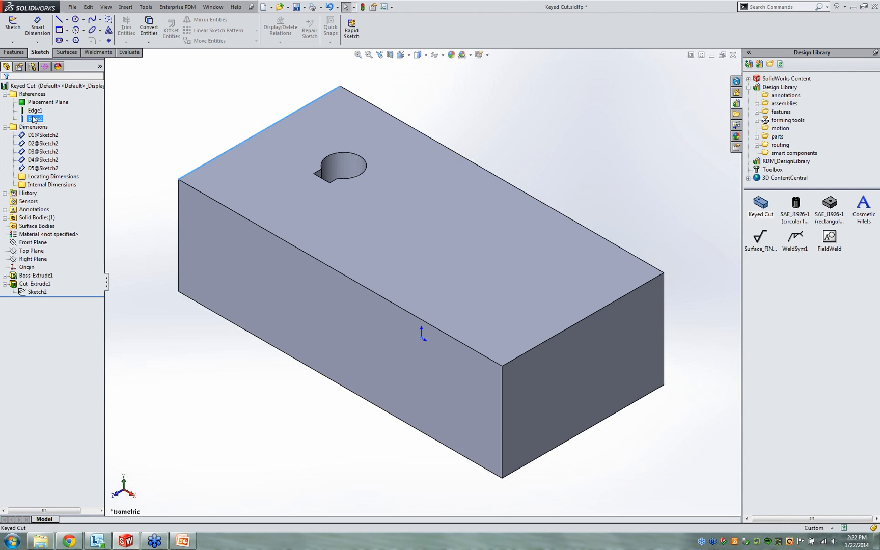
left_click(47, 161)
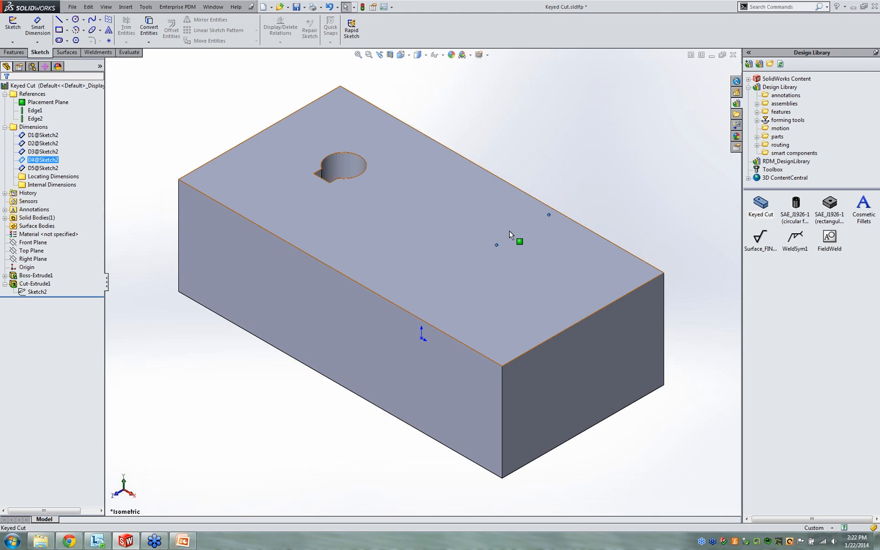
left_click(45, 168, "ctrl")
left_click(45, 168)
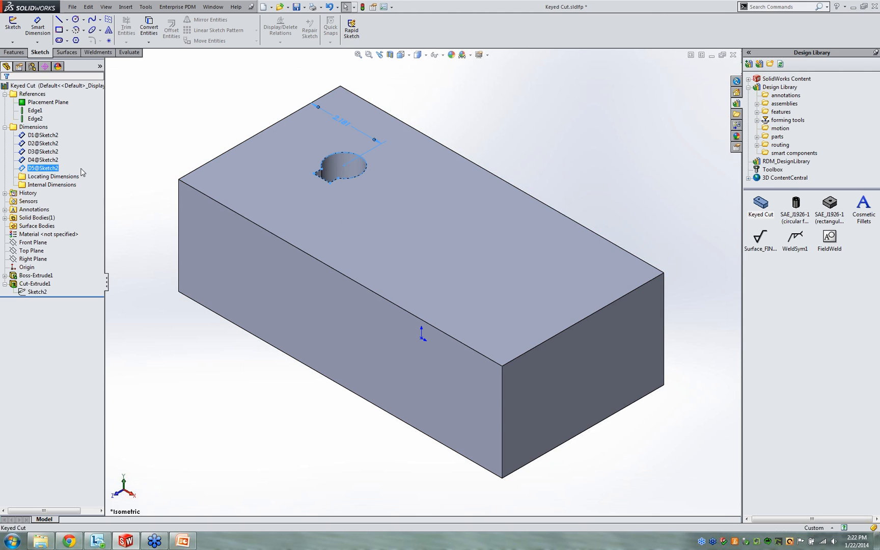
left_click(165, 134)
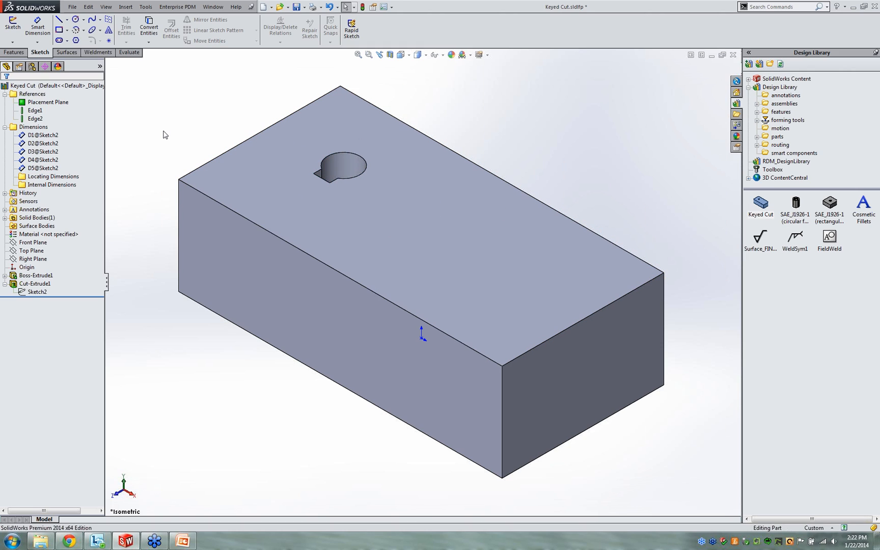
Compare the D4@Sketch2 and D5@Sketch2 dimensions with the edge references they are measured from.
left_click(38, 160)
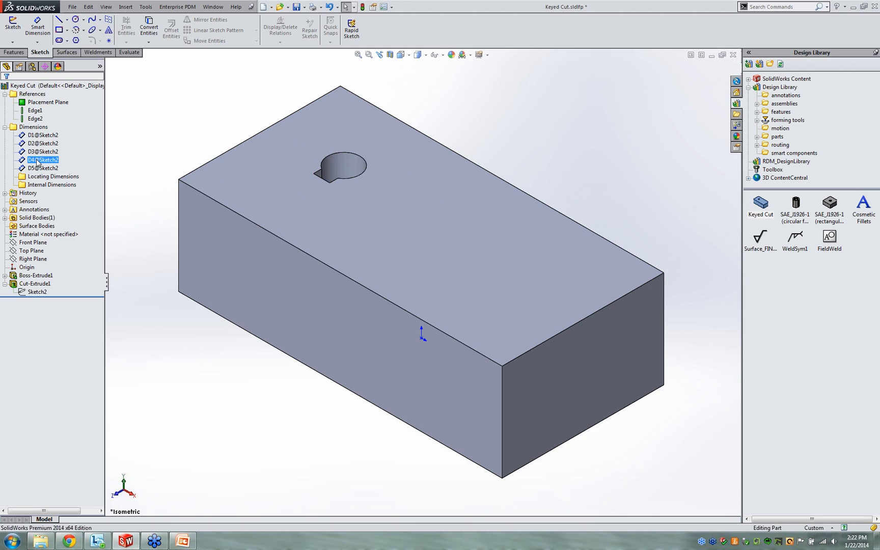
left_click(32, 120)
left_click(34, 111)
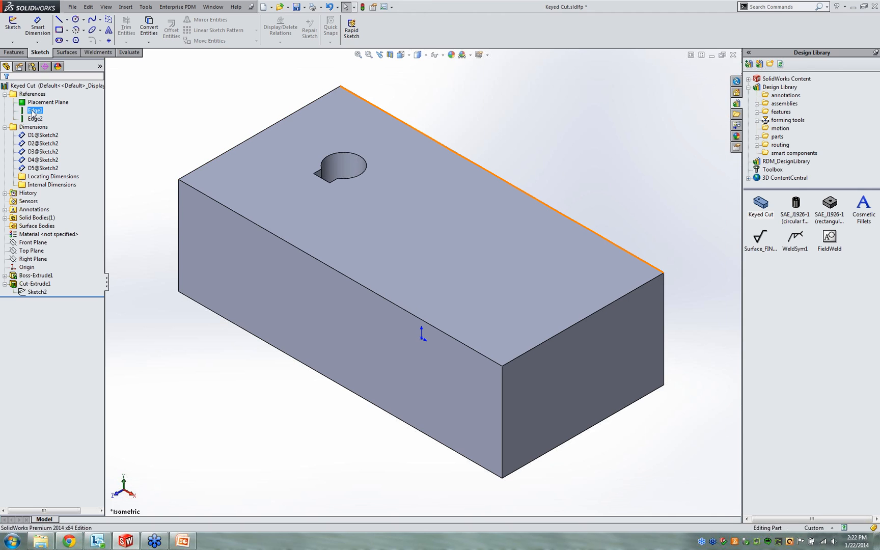
left_click(46, 161)
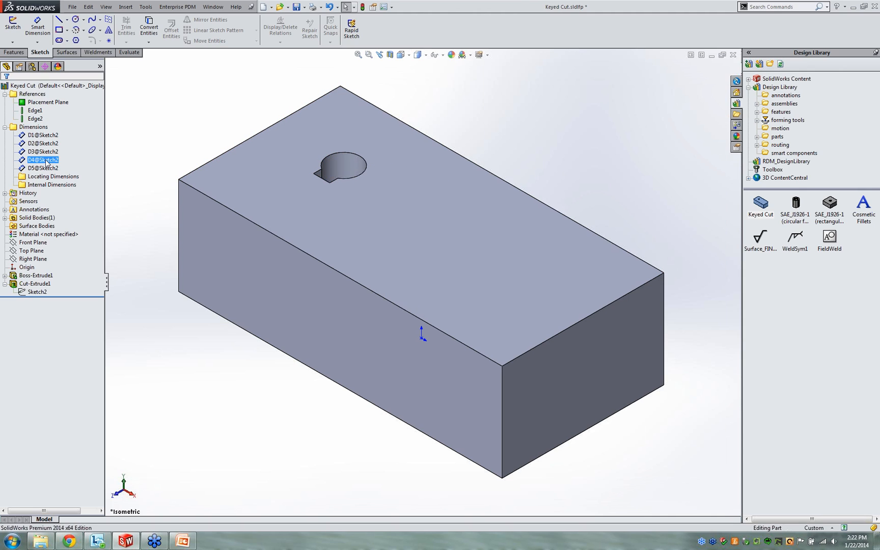
left_click(51, 168)
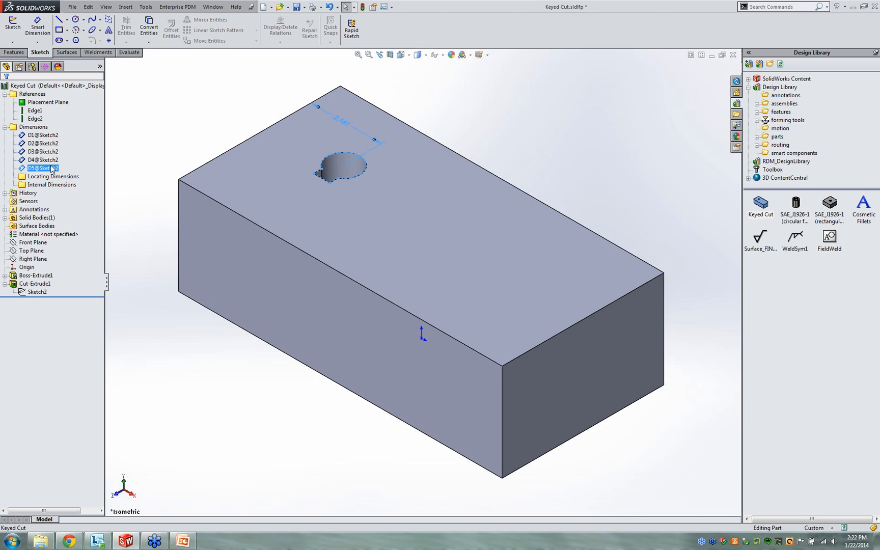
left_click(35, 111)
left_click(36, 119, "ctrl")
left_click(40, 121)
left_click(186, 119)
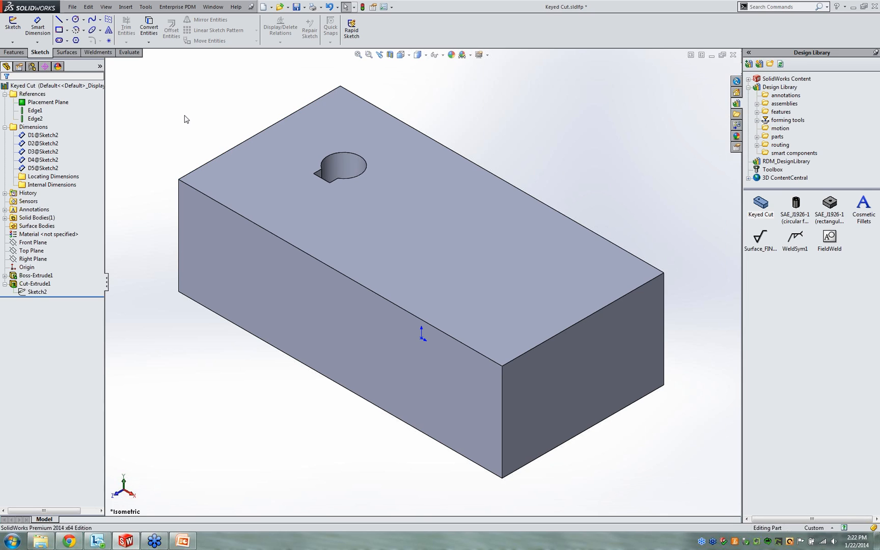
Move the D5@Sketch2 and D4@Sketch2 dimensions into the library part's Locating Dimensions folder.
left_click(41, 169)
left_click(54, 176)
left_click(80, 165)
left_click(76, 178)
left_click_drag(76, 182, 76, 178)
left_click(50, 161)
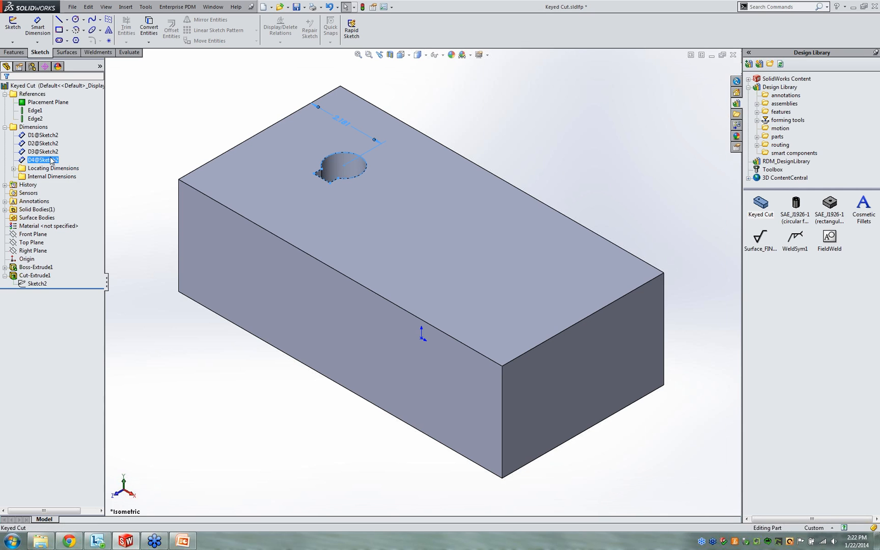
left_click_drag(51, 161, 71, 169)
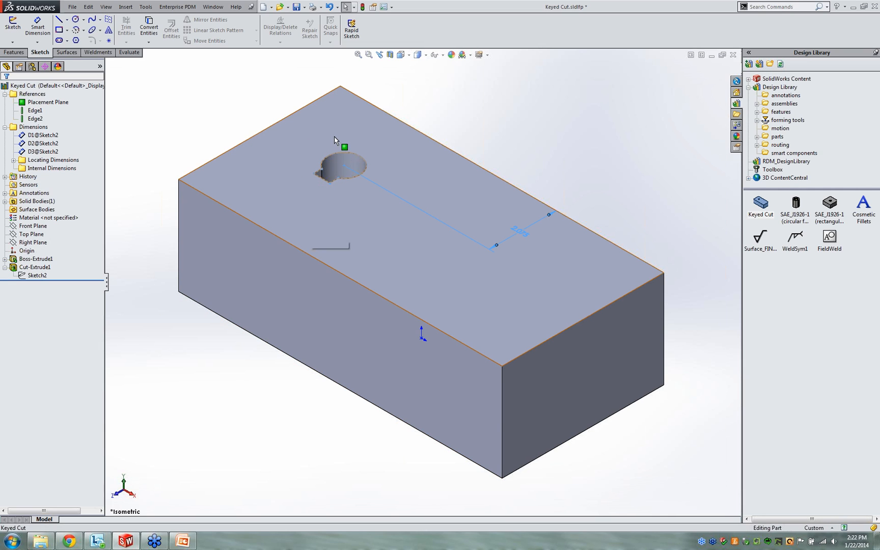
left_click(595, 140)
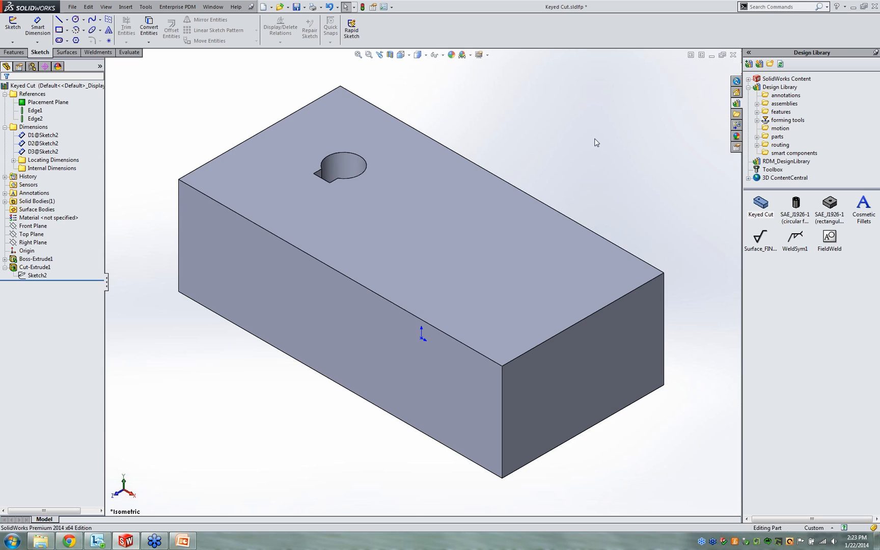
left_click(38, 152)
left_click(169, 131)
Save the Keyed Cut library feature part and close it.
left_click(72, 7)
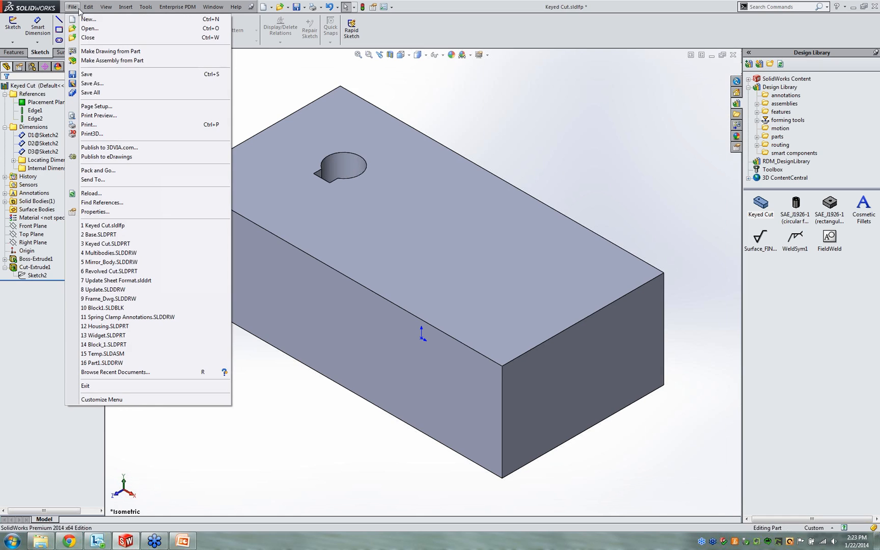
left_click(88, 75)
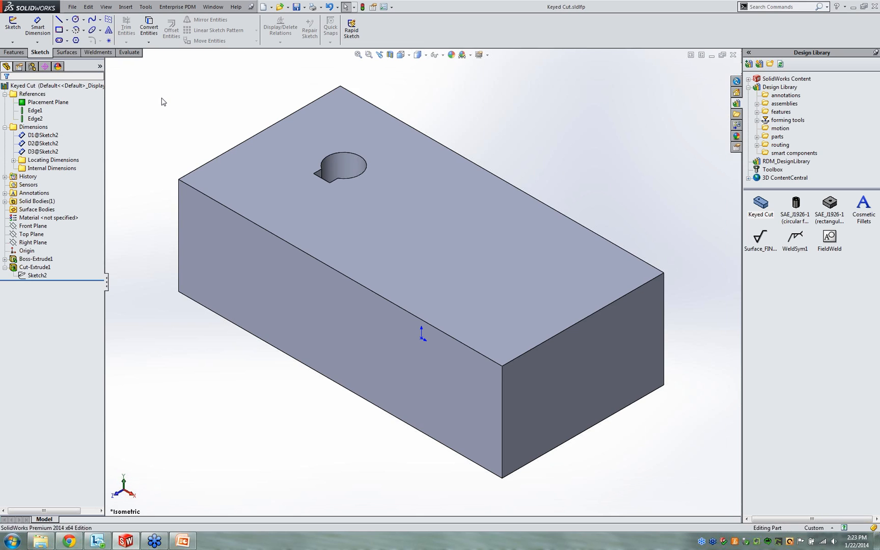
left_click(732, 54)
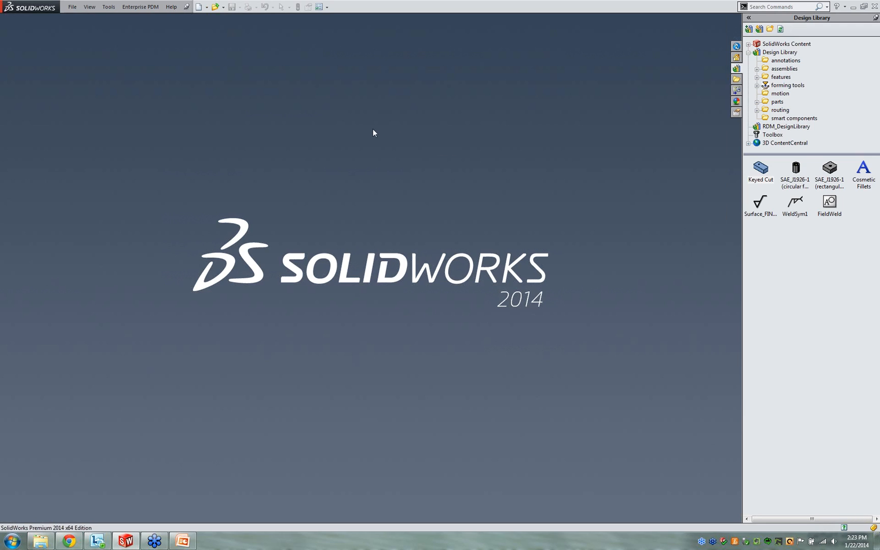
Open Block_1.SLDPRT with its feature tree shown and the model in isometric view.
left_click(72, 7)
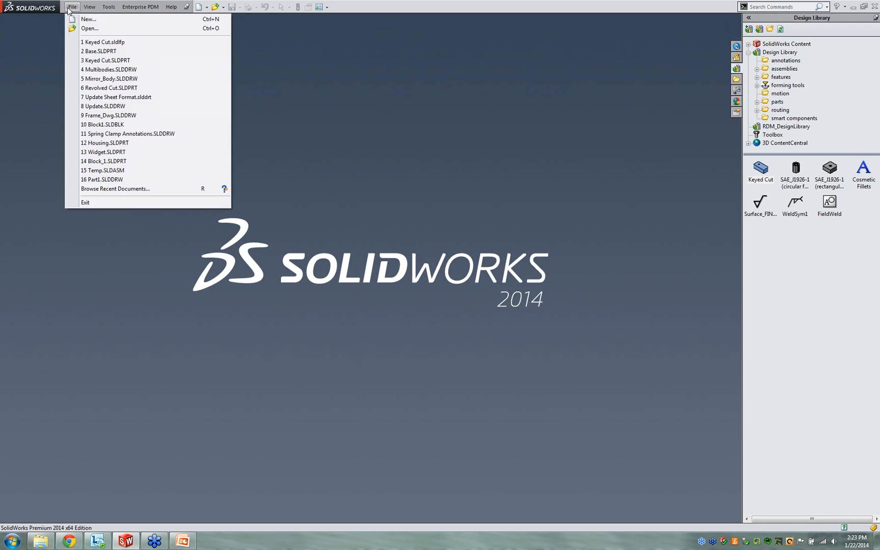
left_click(94, 32)
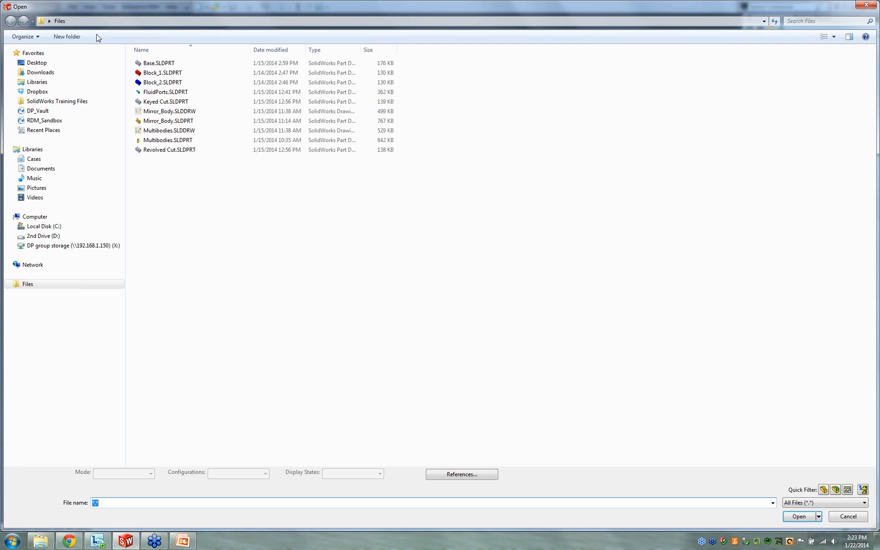
left_click(162, 73)
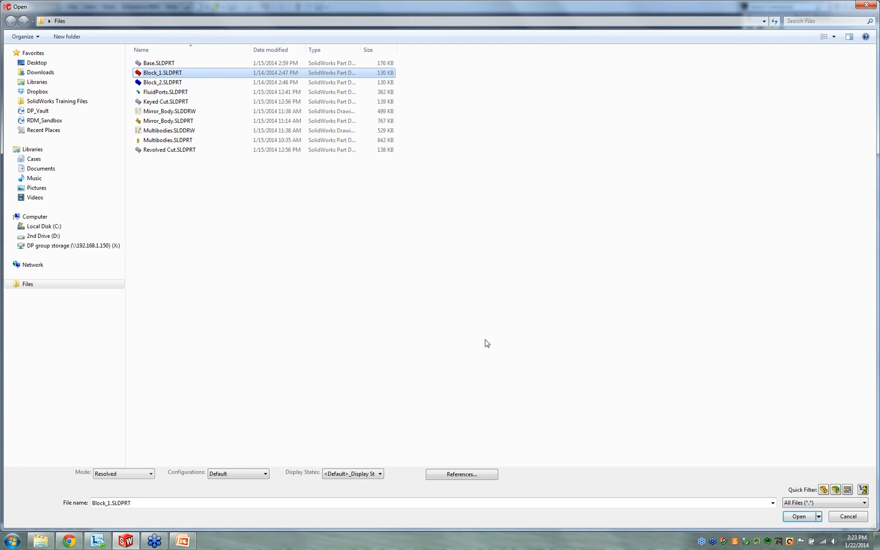
left_click(798, 516)
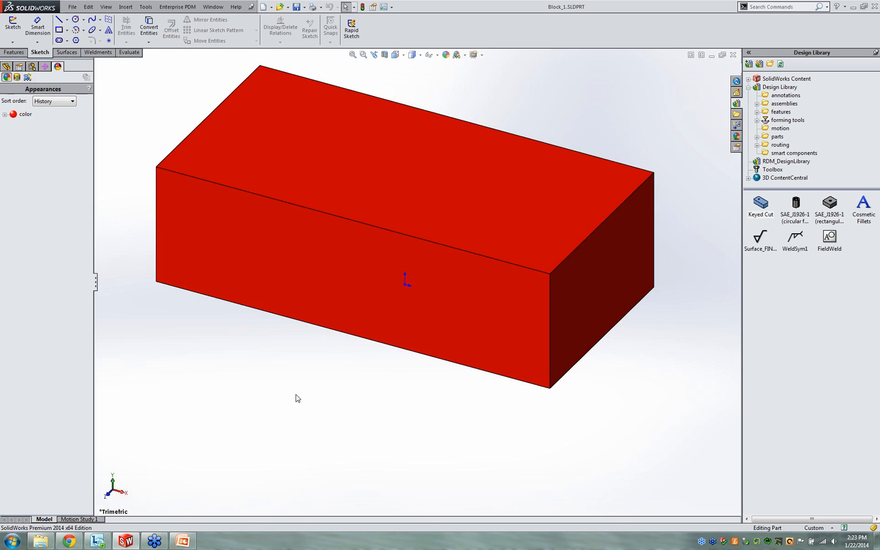
left_click(7, 66)
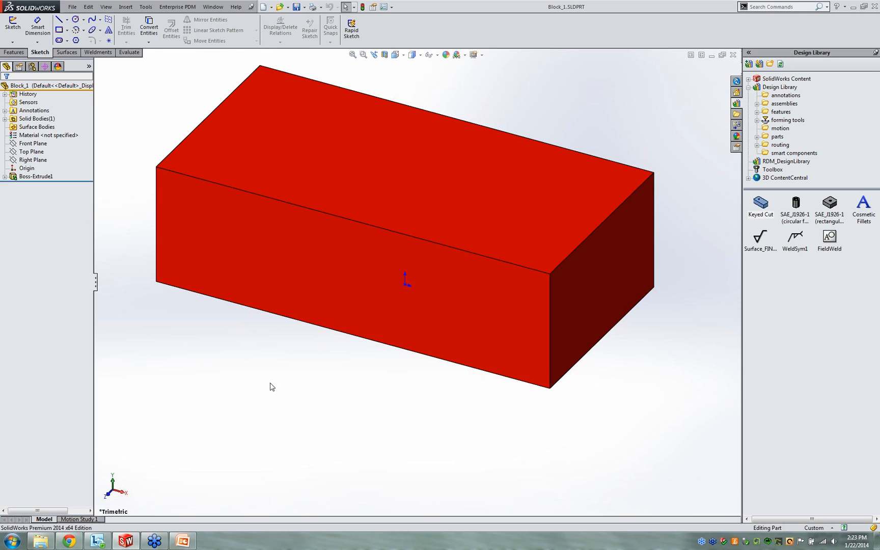
key("ctrl+7")
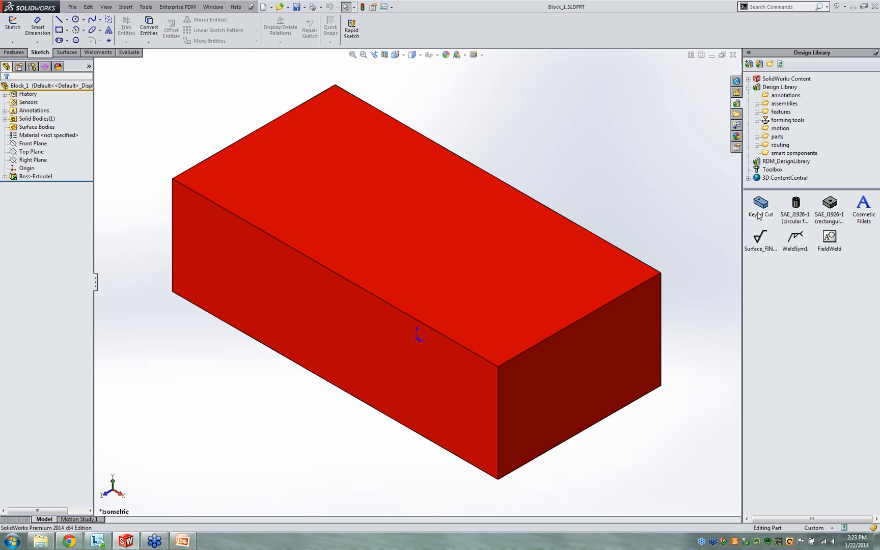
Insert the Keyed Cut library feature on the block's upper face, matching Edge1 to the long rear edge and Edge2 to the adjoining short edge.
mouse_move(767, 206)
left_click_drag(767, 207, 378, 209)
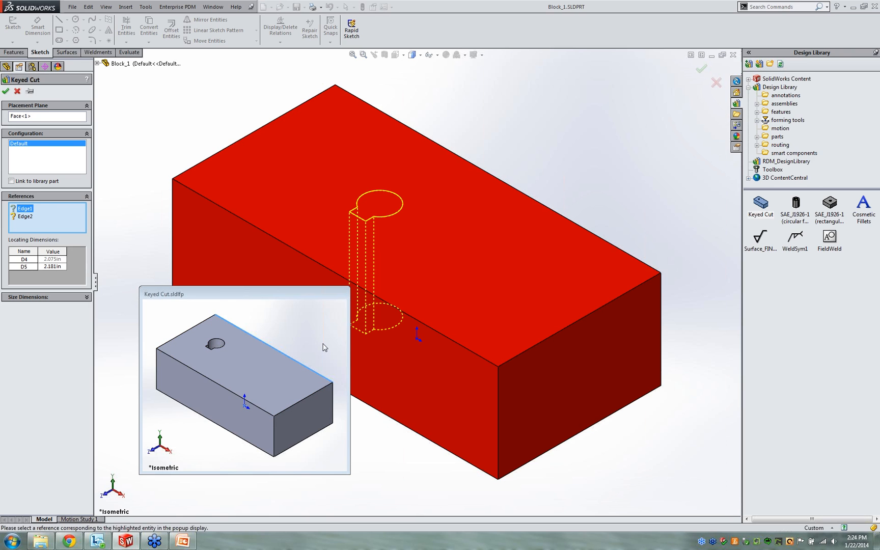
left_click_drag(223, 295, 237, 205)
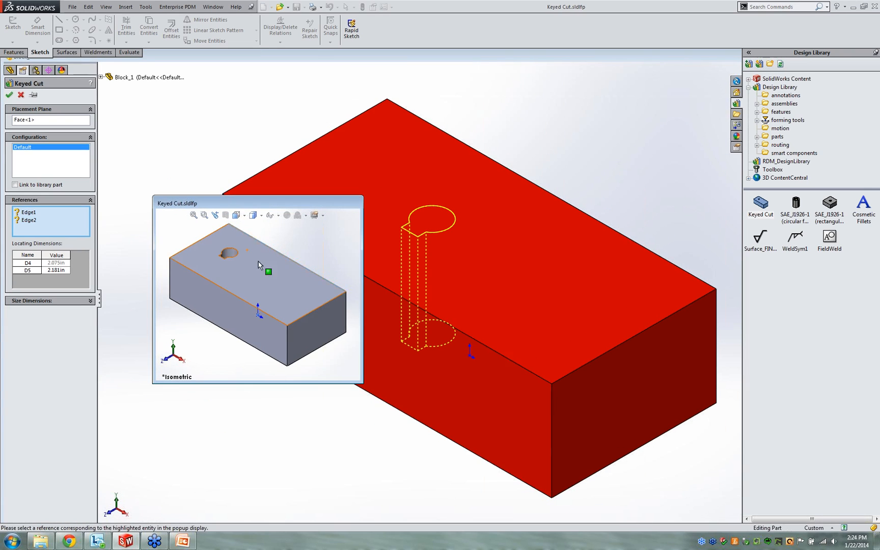
middle_click_drag(272, 259, 251, 240)
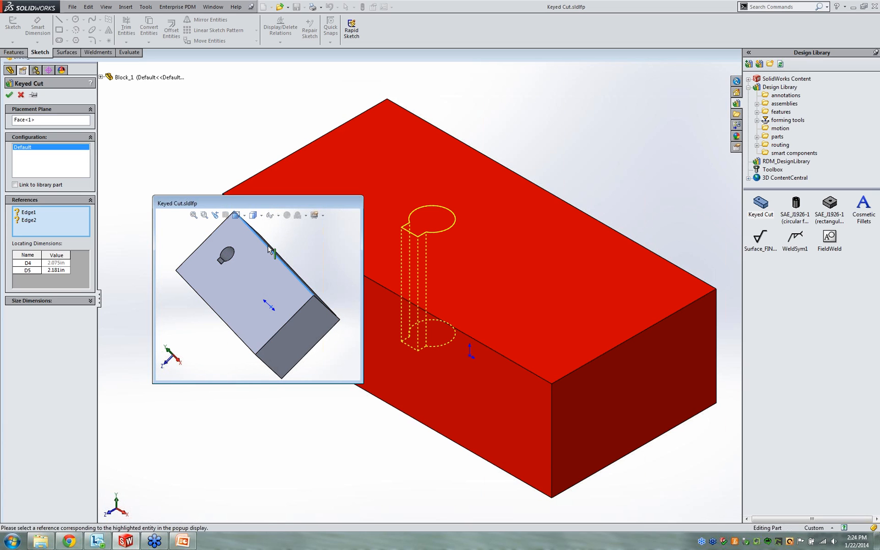
left_click(523, 177)
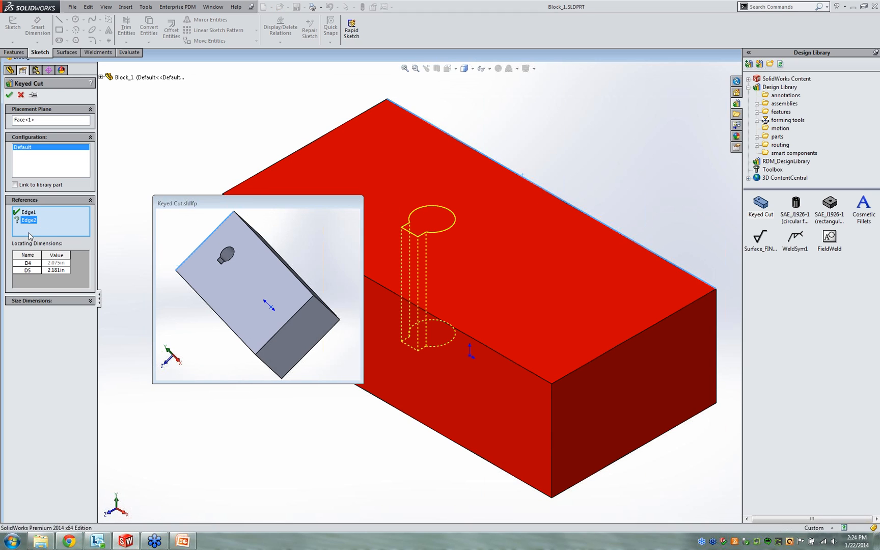
middle_click_drag(201, 346, 216, 348)
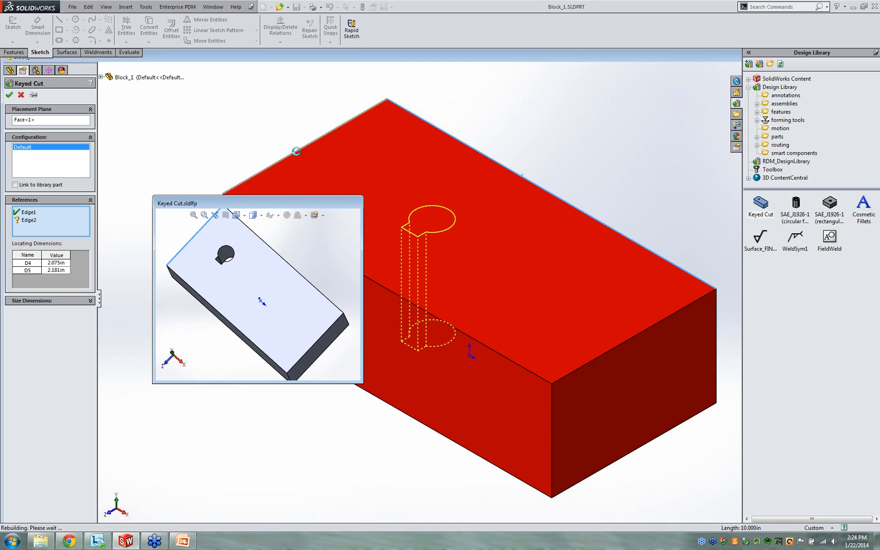
left_click(298, 156)
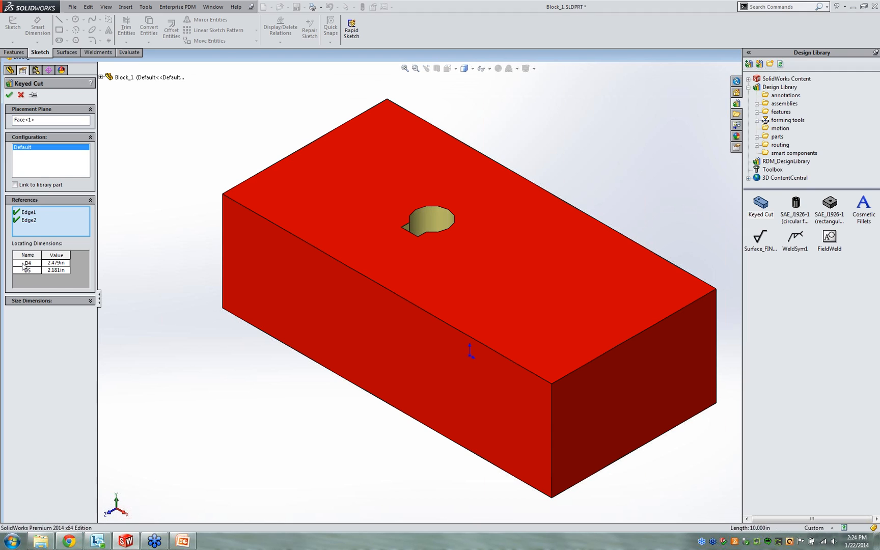
Set the Keyed Cut's locating dimensions D4 and D5 to 1 in each.
left_click(60, 263)
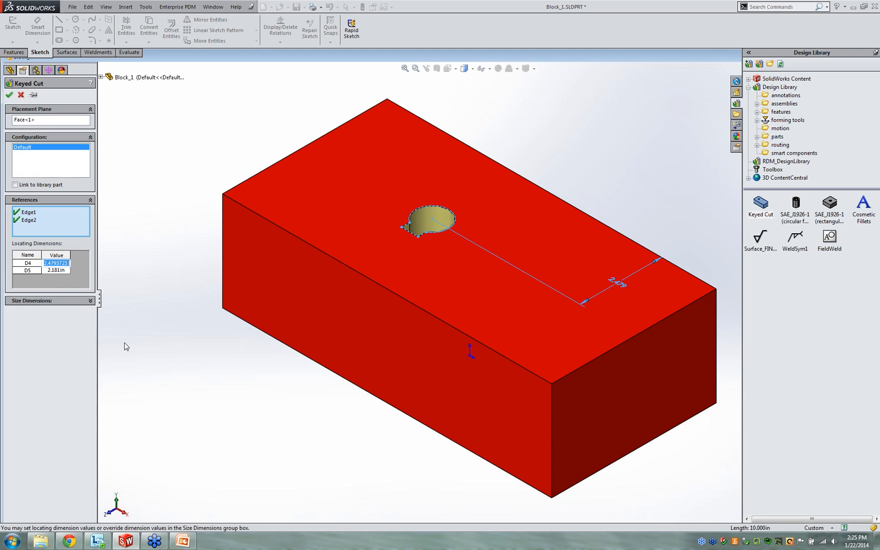
type("1")
key("Return")
left_click(56, 271)
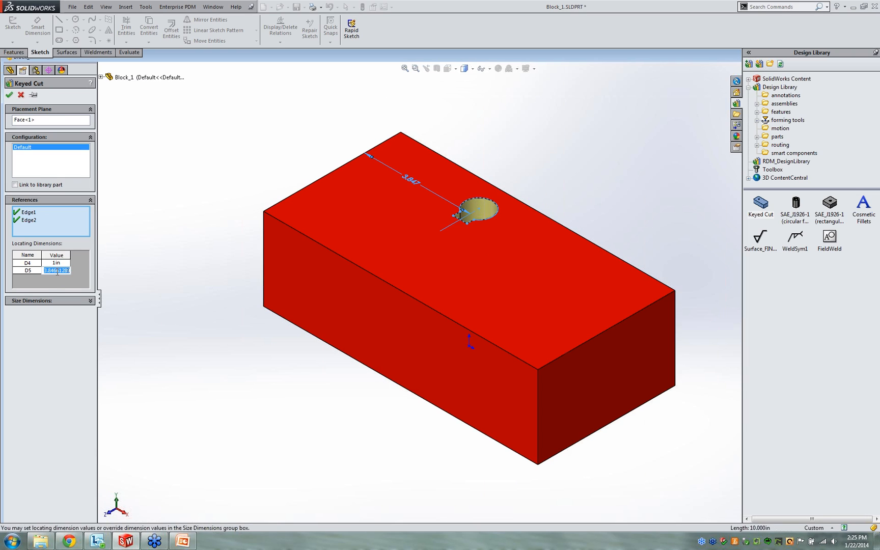
type("1in")
key("Return")
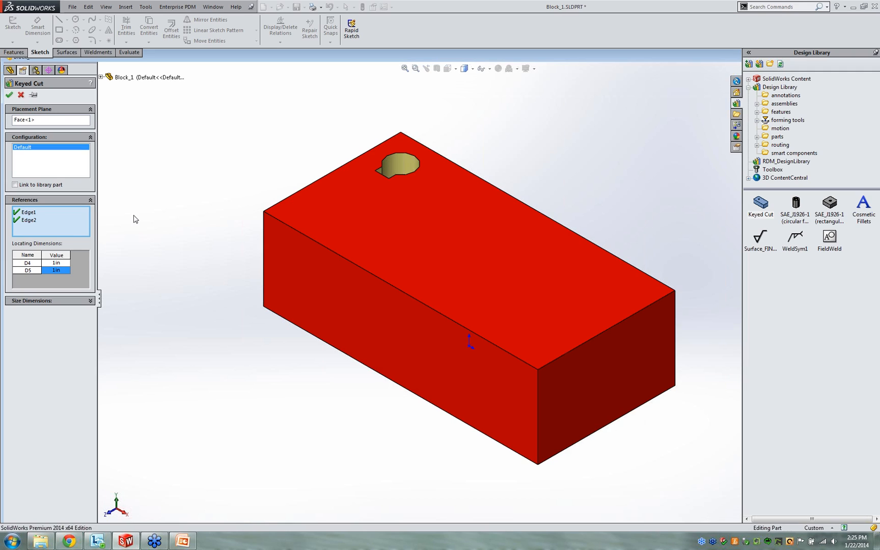
Override the Keyed Cut's size dimensions and set D3 to 0.5 in.
left_click(90, 301)
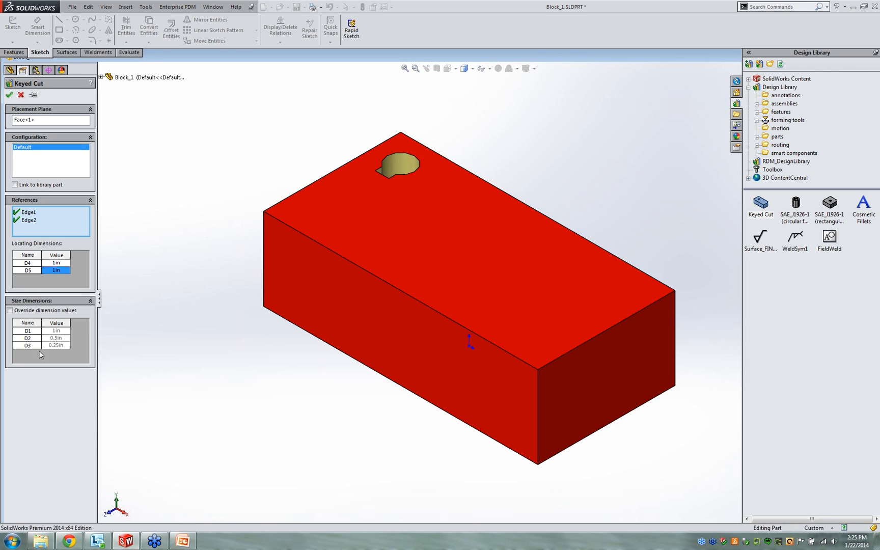
left_click(10, 310)
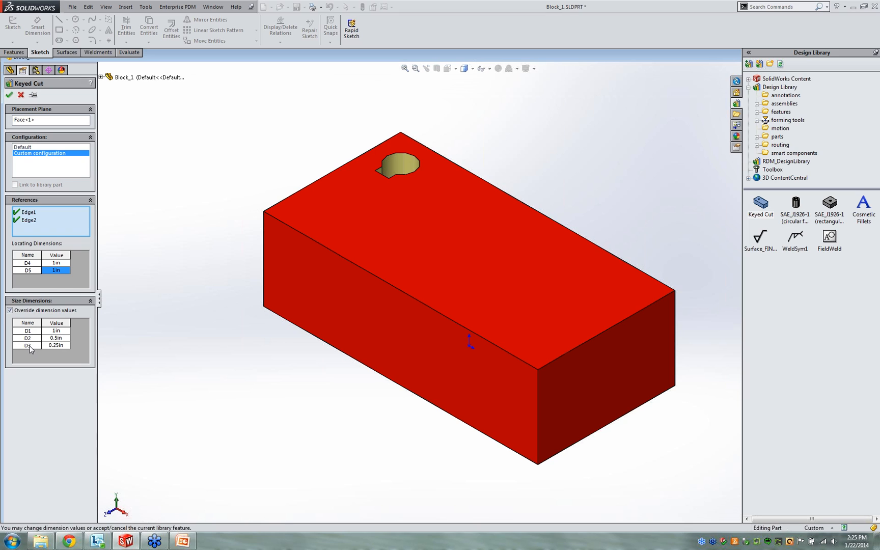
left_click(57, 345)
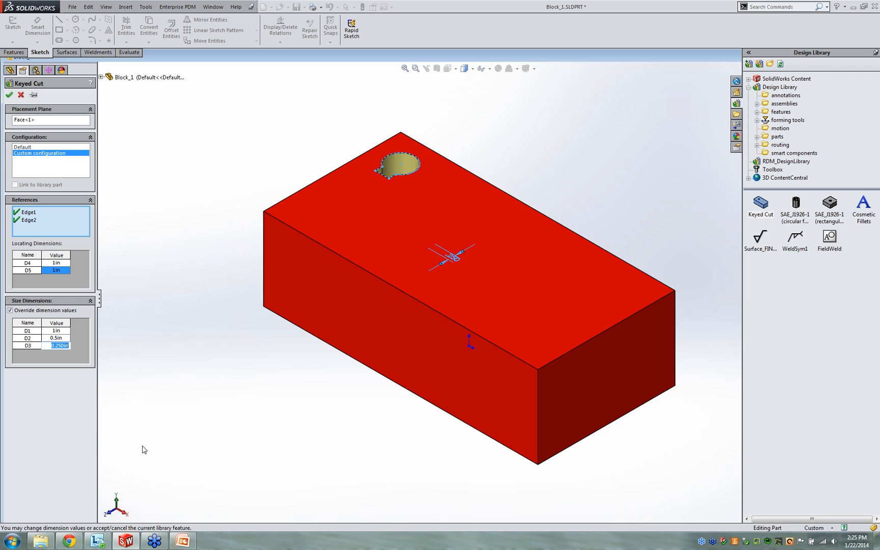
type(".5")
key("Return")
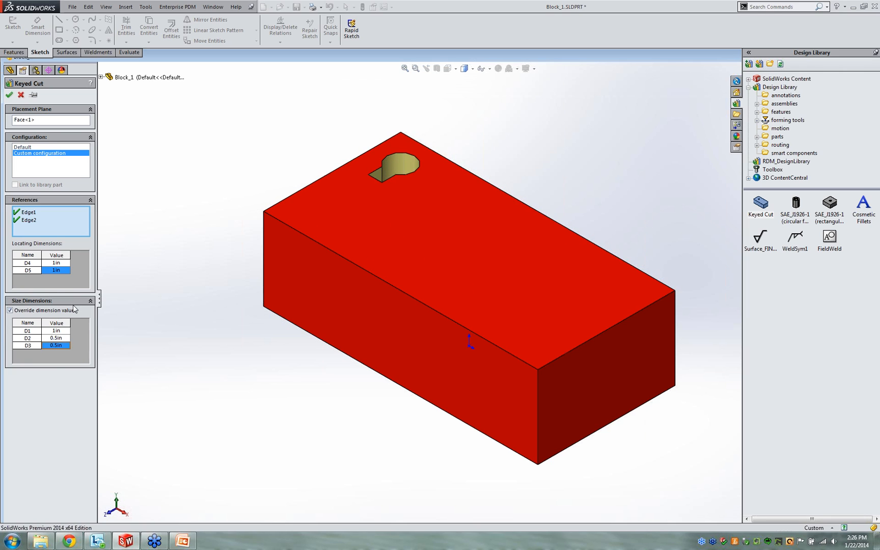
Close Block_1.SLDPRT without saving its changes.
mouse_move(762, 209)
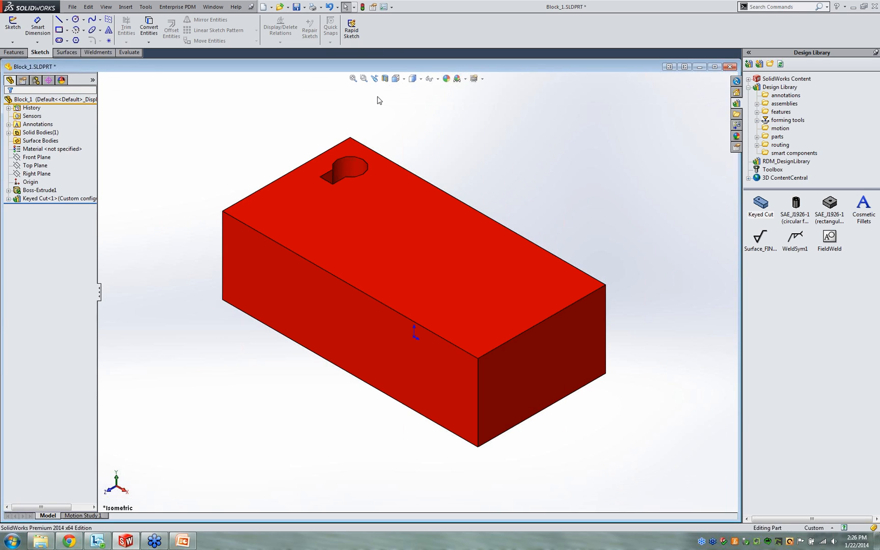
left_click(732, 68)
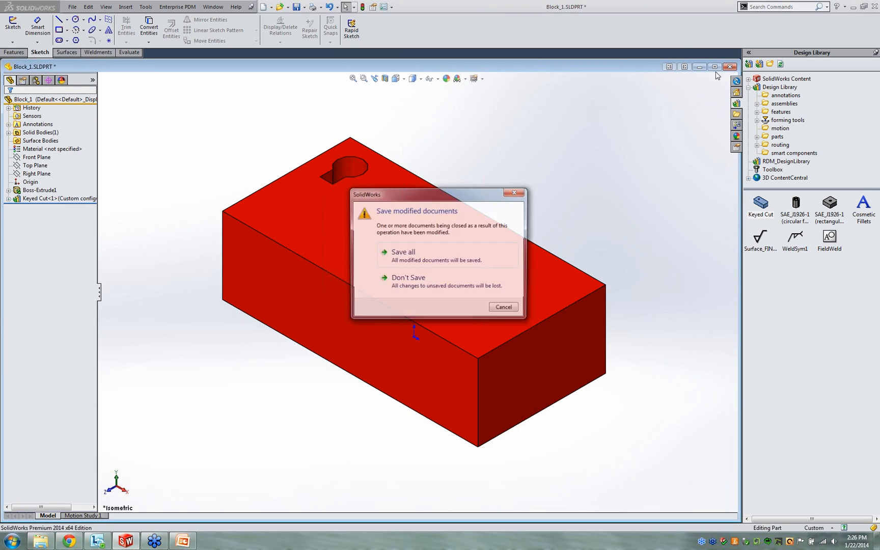
left_click(405, 279)
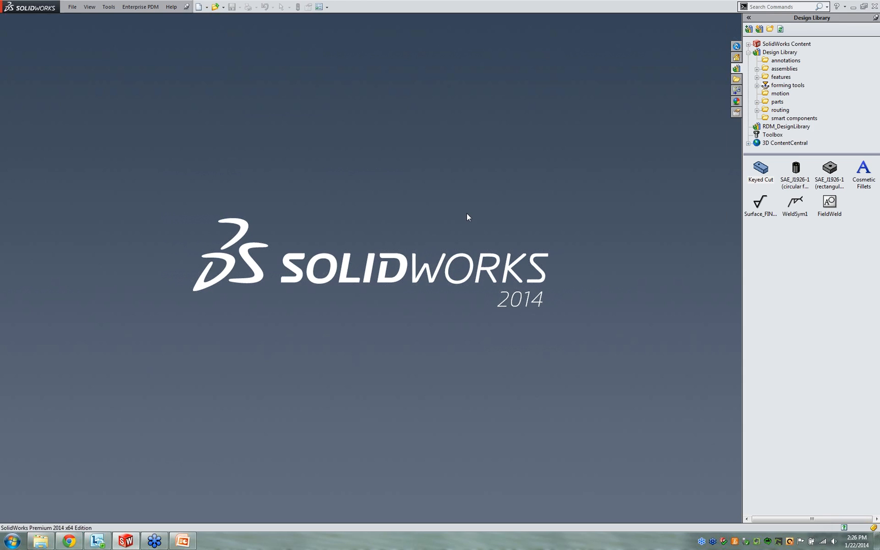
Open the SAE_J1926-1 (circular face) library feature part and inspect the port geometry from several angles.
left_click(797, 171)
mouse_move(797, 174)
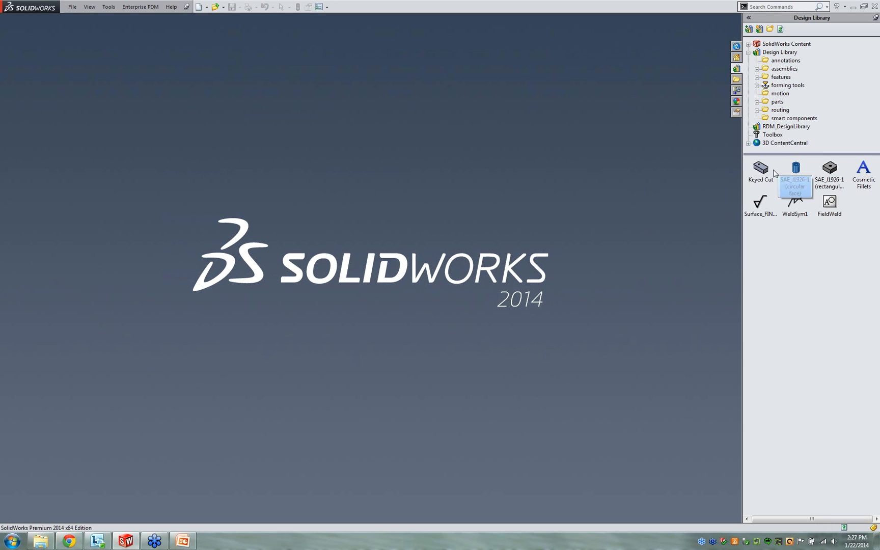
double_click(795, 168)
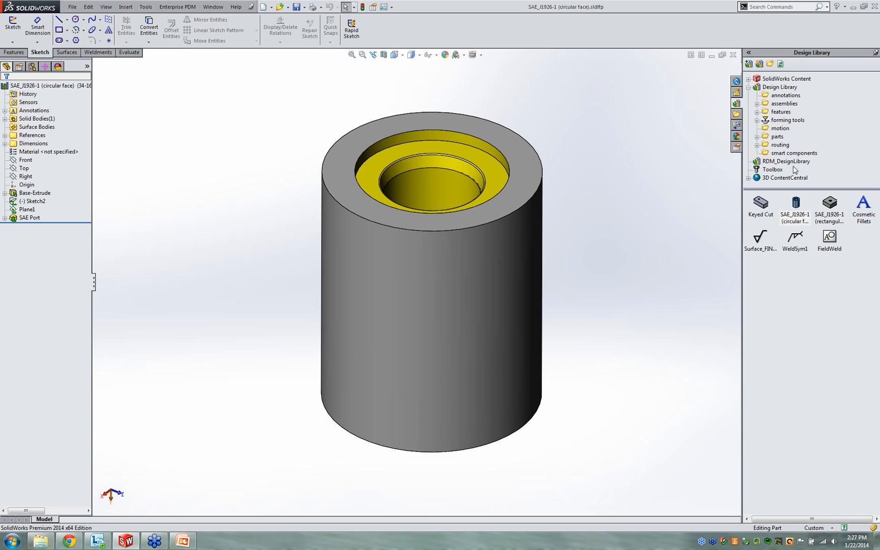
middle_click_drag(617, 146, 574, 189)
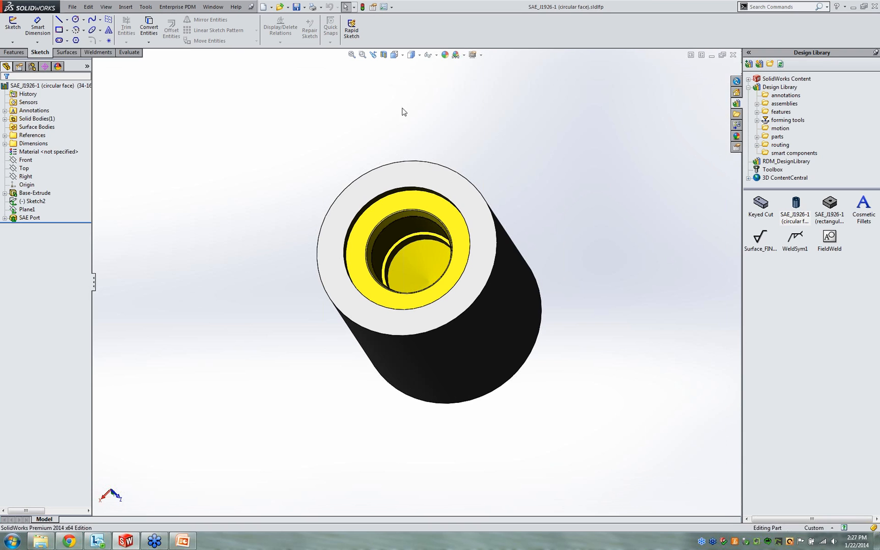
middle_click_drag(568, 278, 582, 313)
middle_click_drag(477, 446, 480, 353)
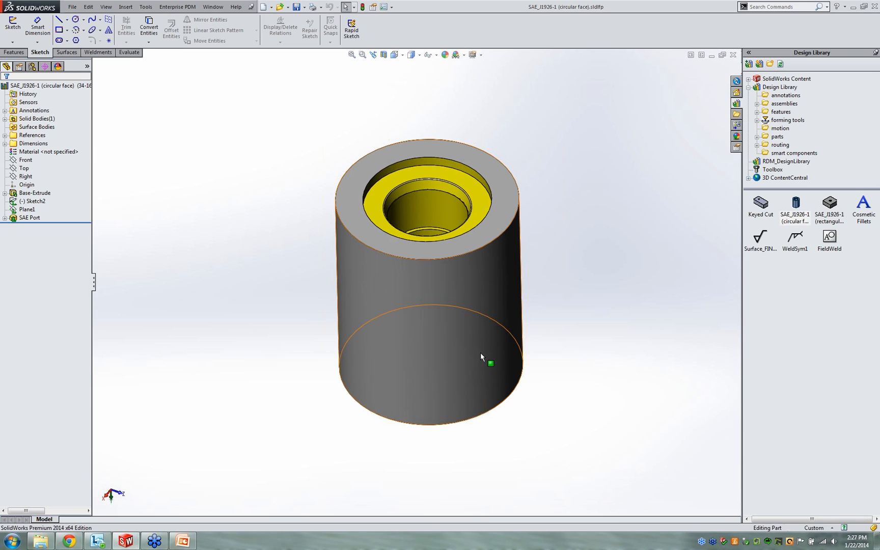
Try the library part's 1-316-12, 1-516-12 and 1-58-12 configurations, reactivate 34-16 and reveal the design table that drives them.
left_click(32, 67)
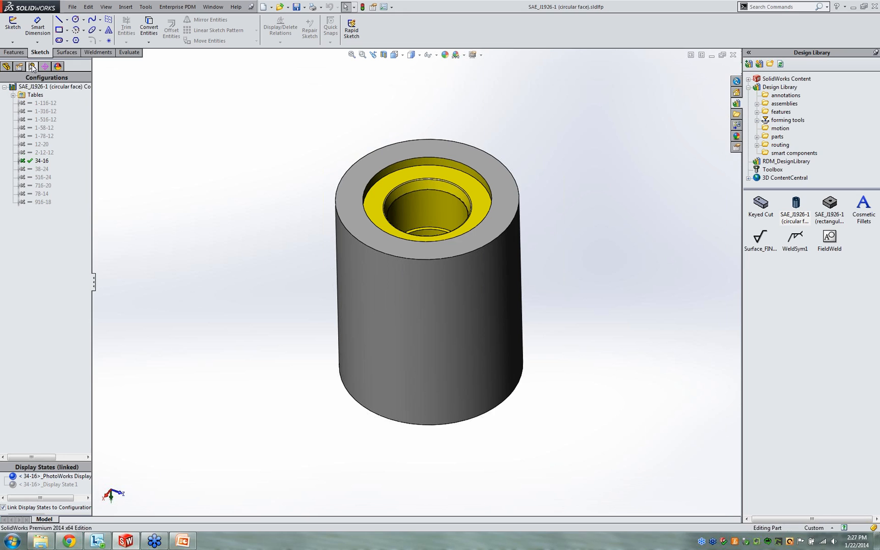
left_click(48, 103)
double_click(45, 111)
double_click(45, 119)
left_click(45, 128)
double_click(44, 129)
double_click(42, 160)
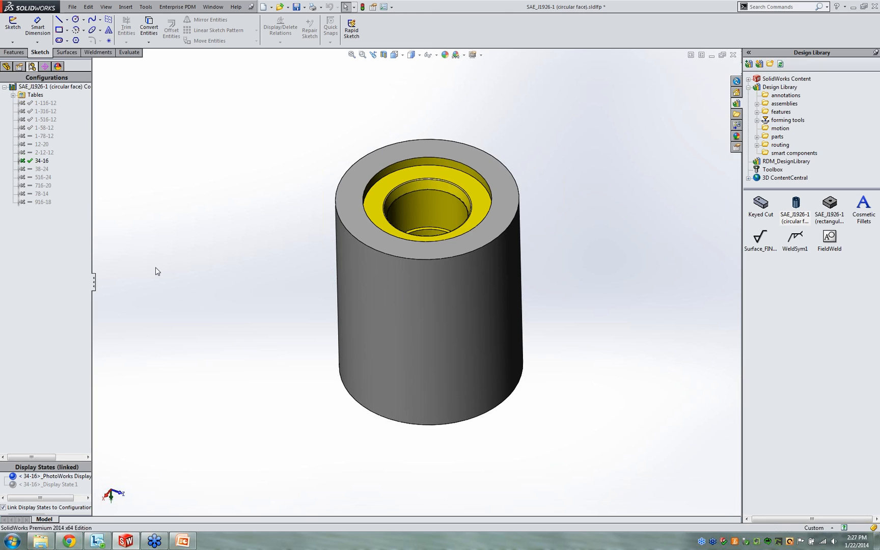
left_click(13, 96)
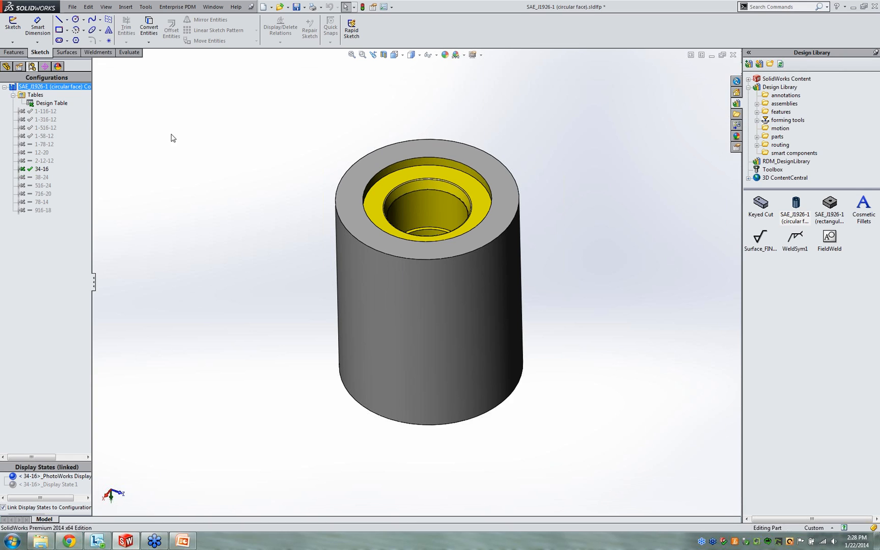
Close the SAE port library part without saving and open FluidPorts.SLDPRT.
left_click(733, 55)
left_click(407, 280)
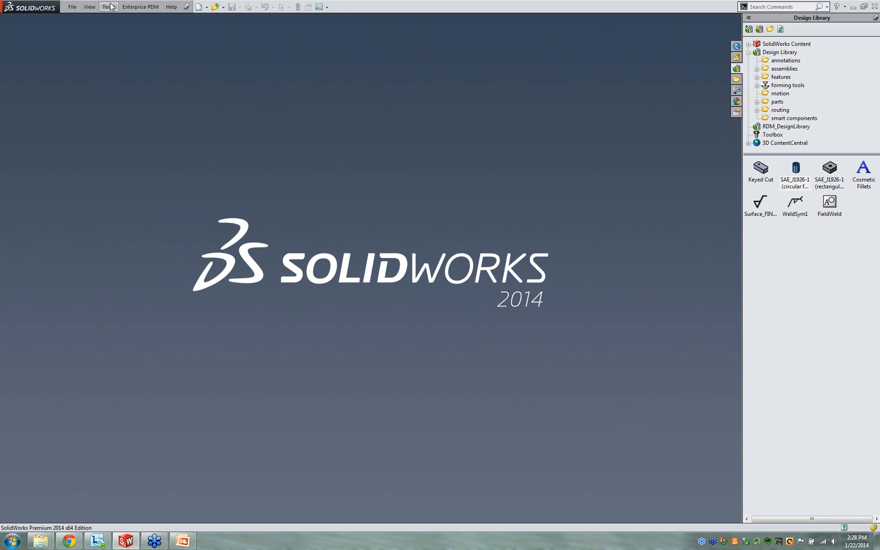
left_click(74, 8)
left_click(91, 26)
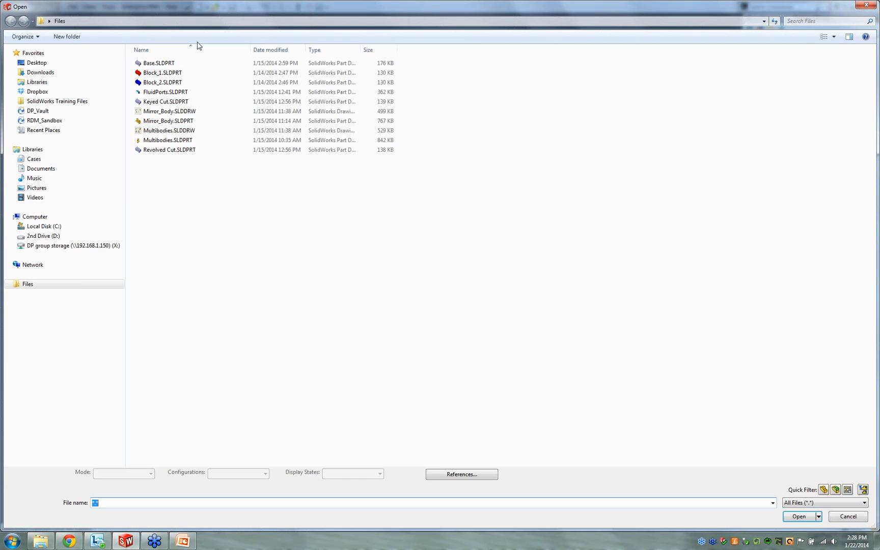
left_click(168, 92)
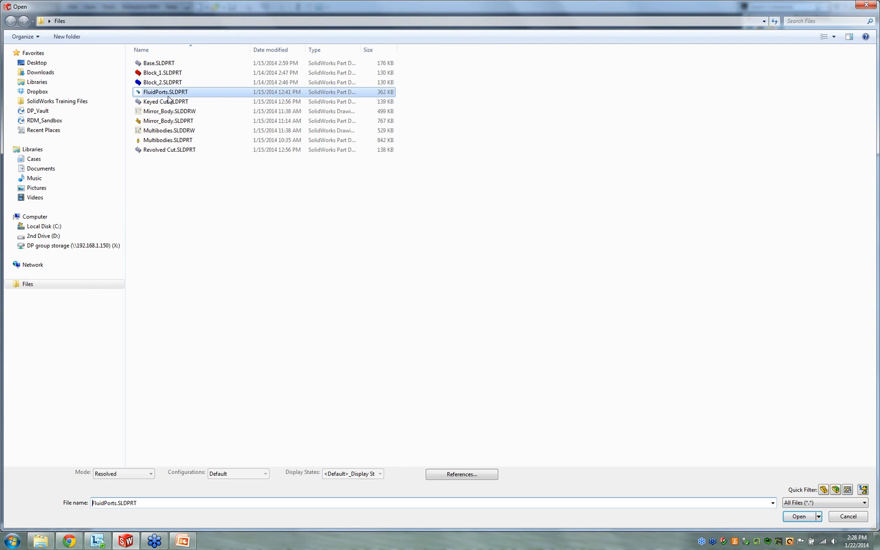
left_click(813, 518)
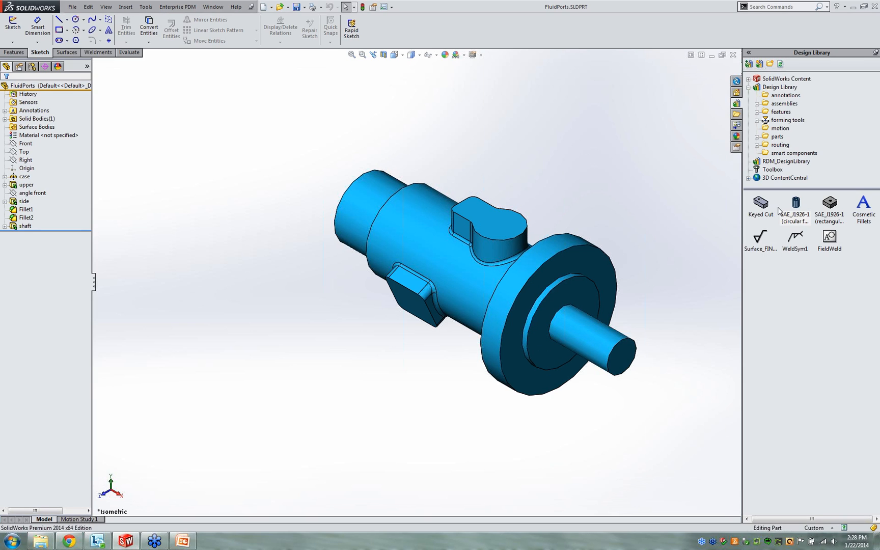
Place the SAE_J1926-1 (circular face) library feature on the flat face of the upper port boss.
left_click(800, 210)
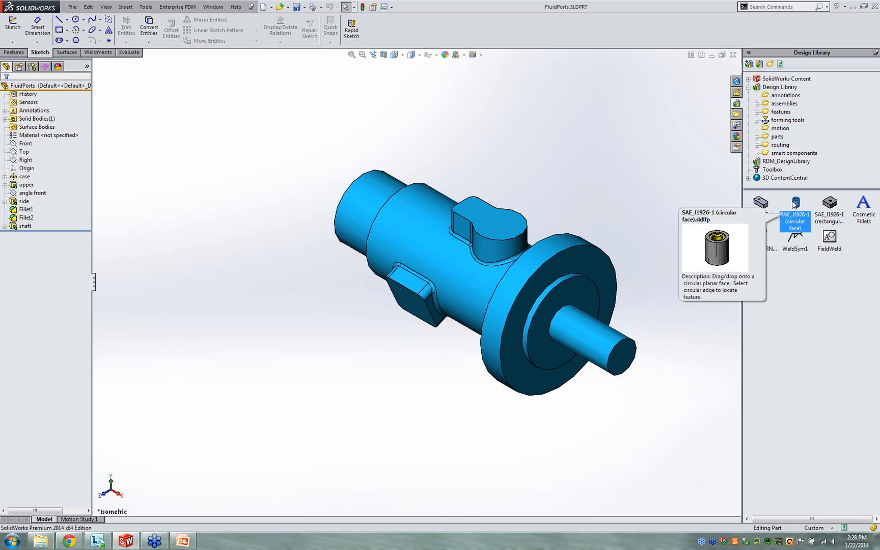
left_click_drag(799, 203, 495, 228)
left_click_drag(502, 224, 499, 226)
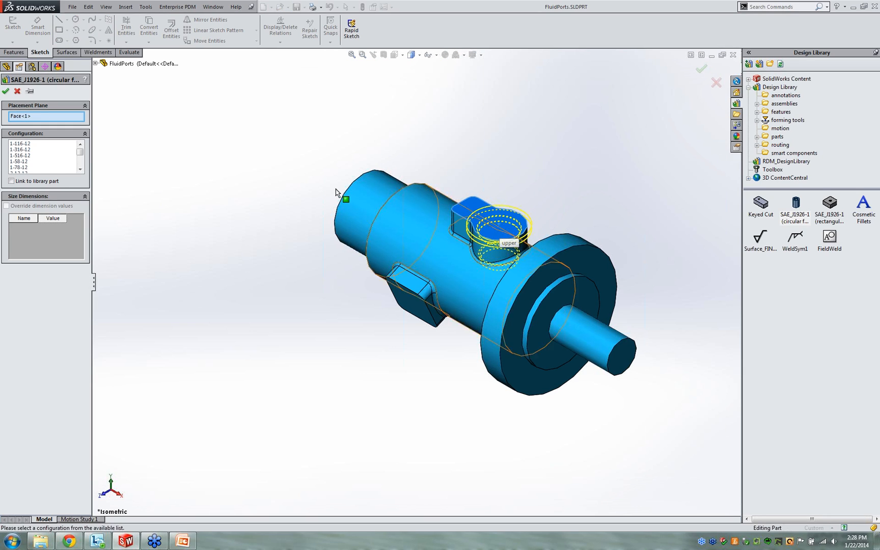
left_click(26, 118)
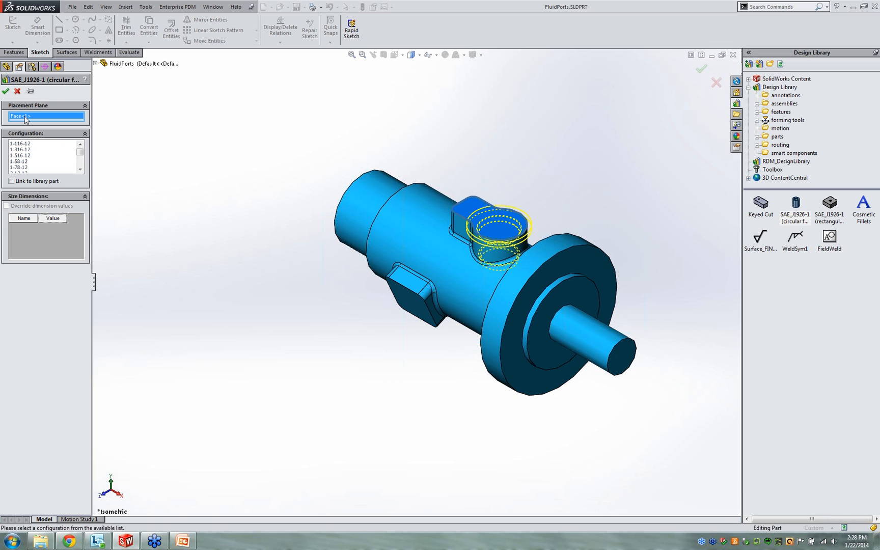
middle_click_drag(586, 191, 658, 134)
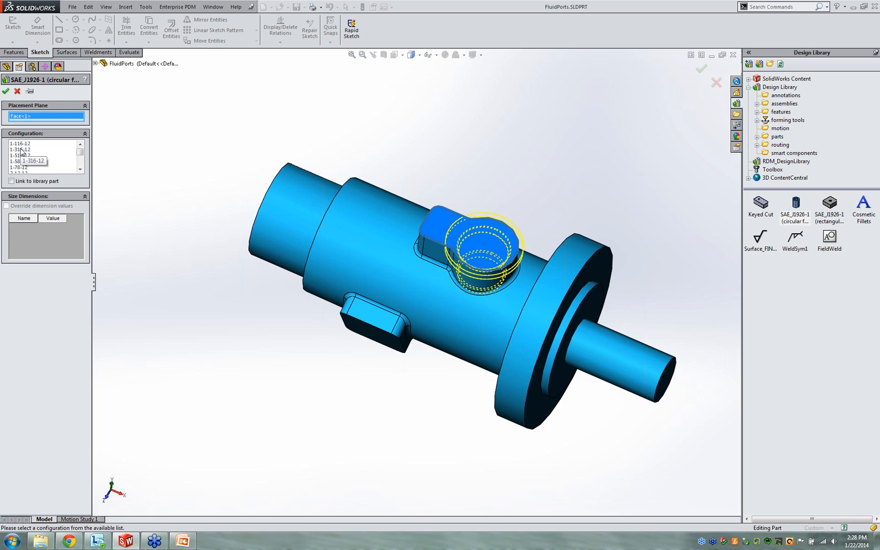
Choose the 34-16 configuration for the SAE port being inserted.
left_click(80, 169)
left_click(80, 170)
left_click(80, 170)
left_click(80, 170)
left_click(80, 170)
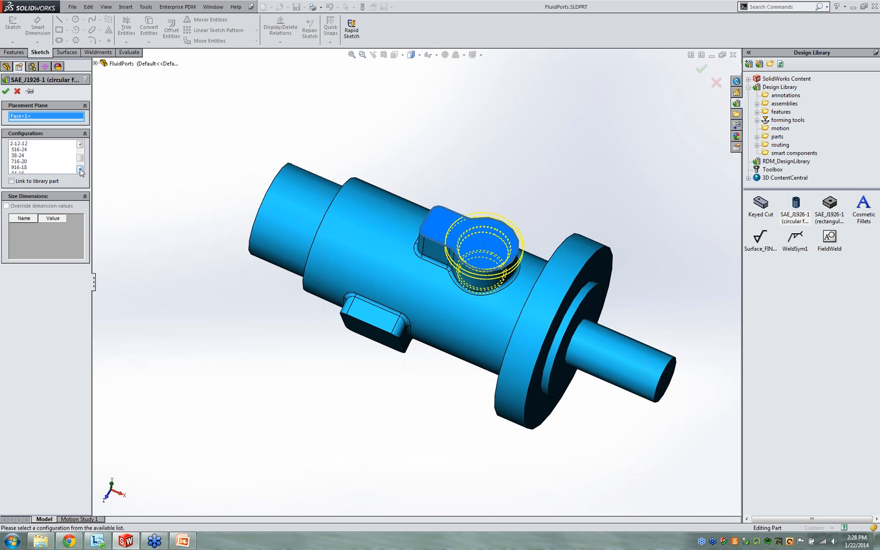
left_click(80, 170)
left_click(23, 150)
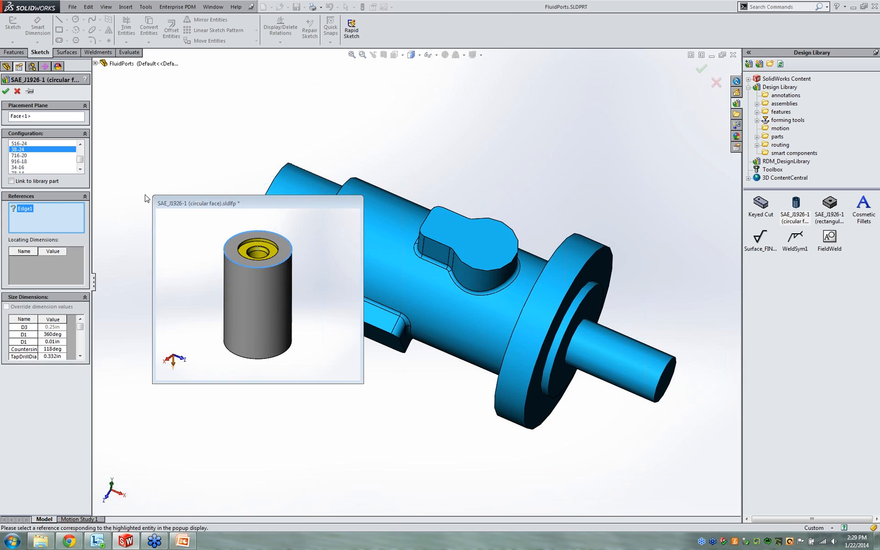
left_click(80, 170)
left_click(80, 170)
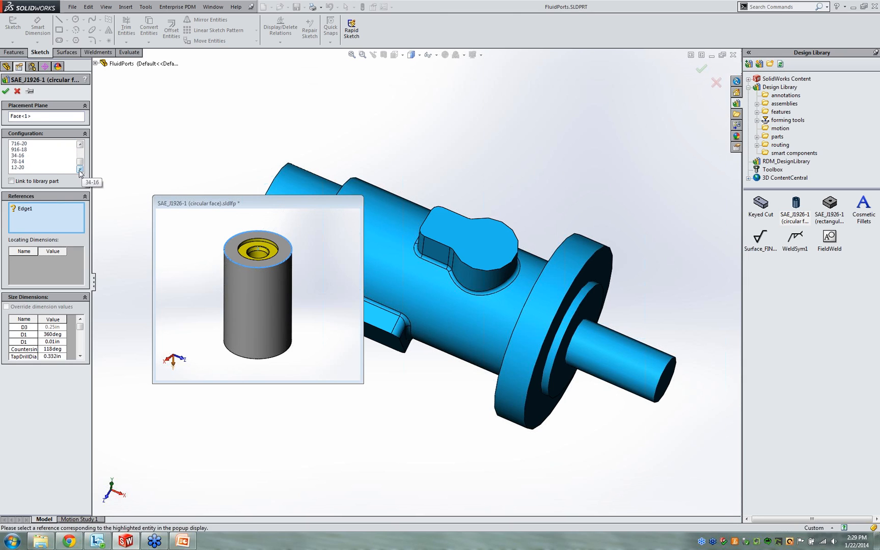
left_click(27, 155)
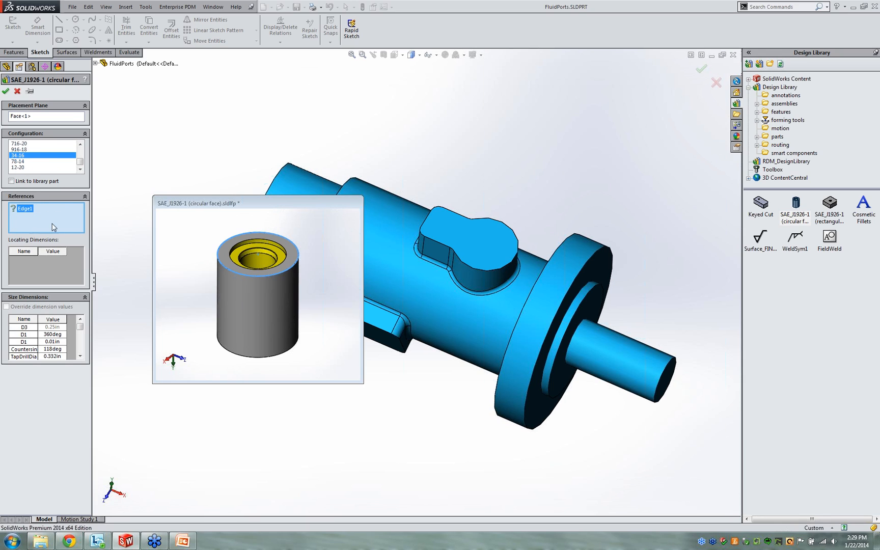
Locate the SAE port by referencing the circular edge of the upper port boss.
left_click(202, 239)
middle_click_drag(203, 239, 197, 255)
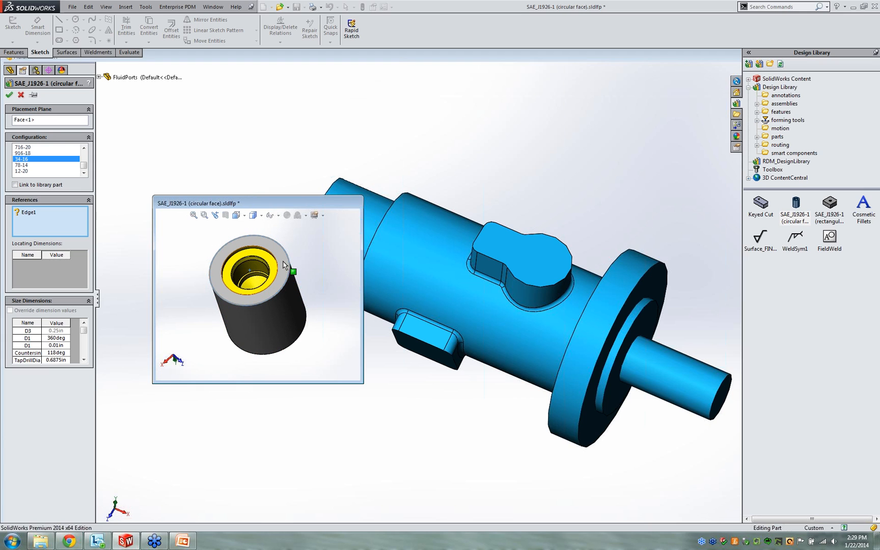
left_click(550, 289)
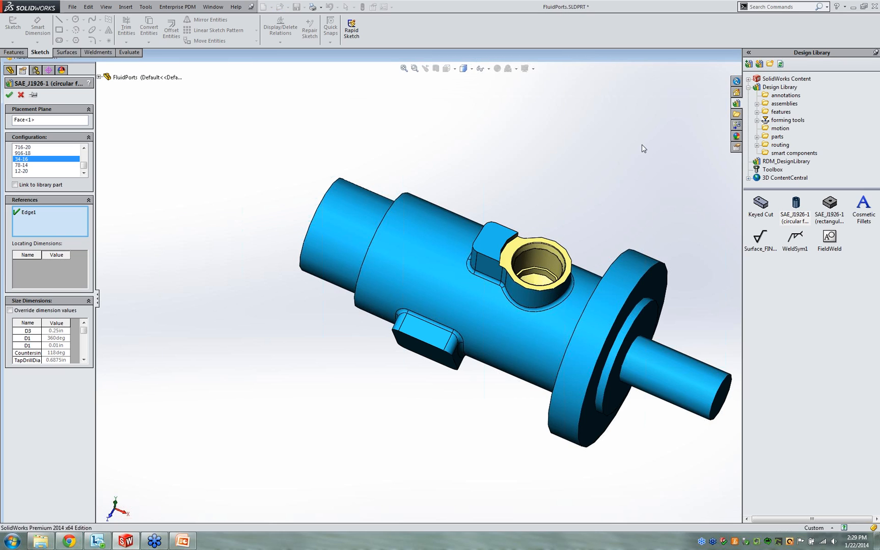
Switch the SAE port to the 516-24 configuration and finish inserting it on the upper boss.
left_click(84, 148)
left_click(84, 147)
left_click(83, 148)
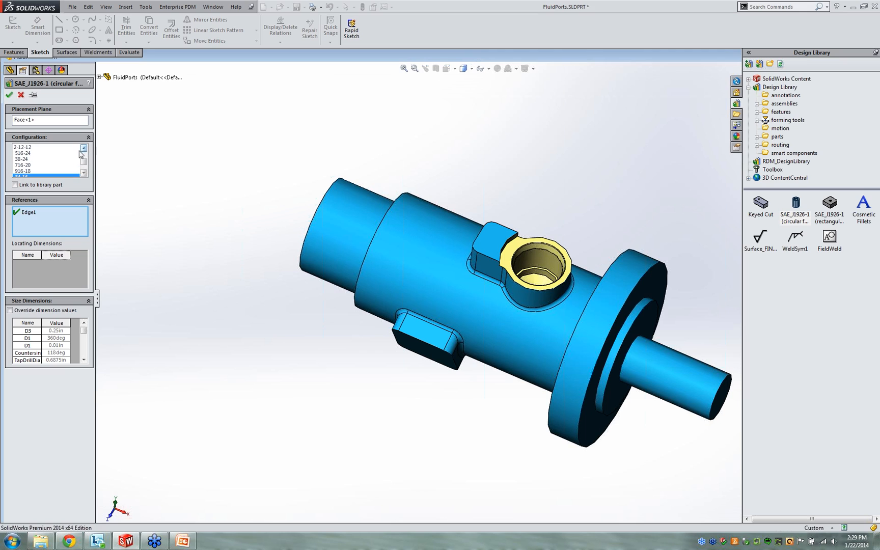
left_click(49, 153)
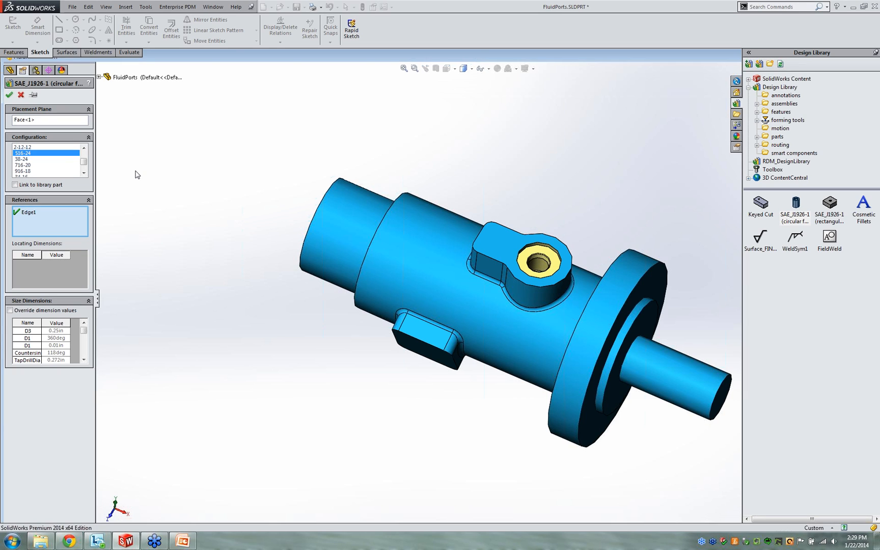
middle_click_drag(636, 167, 629, 243)
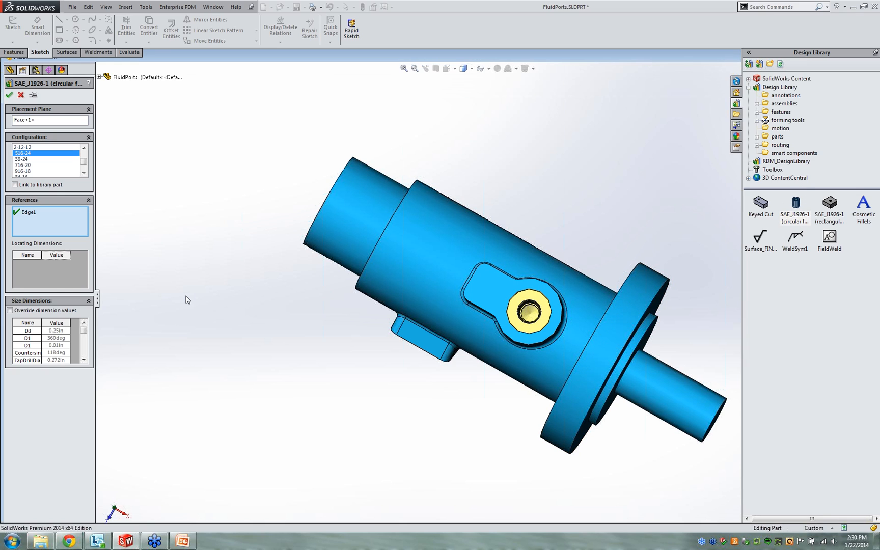
left_click(9, 95)
Insert the SAE_J1926-1 (rectangular face) feature on the side boss's flat face in the 38-24 configuration, located from two edges of that boss.
middle_click_drag(270, 374, 285, 423)
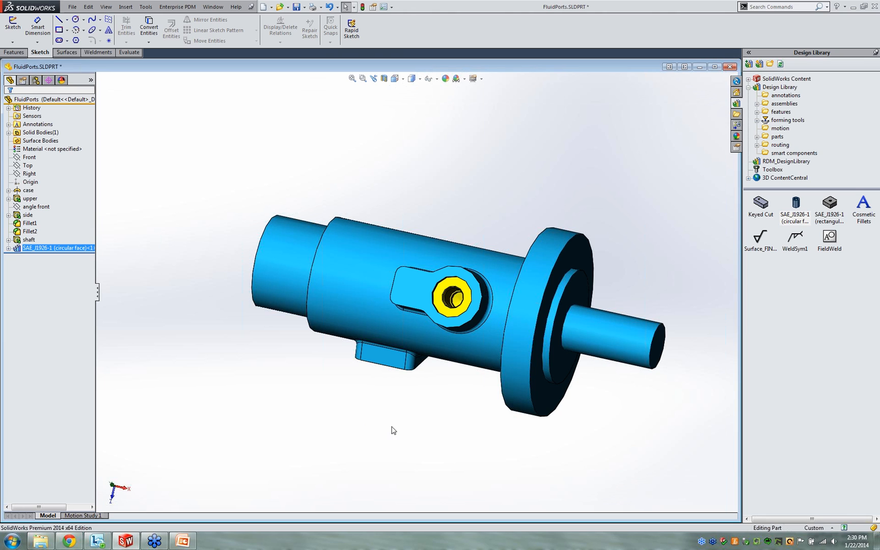
middle_click_drag(431, 484, 400, 305)
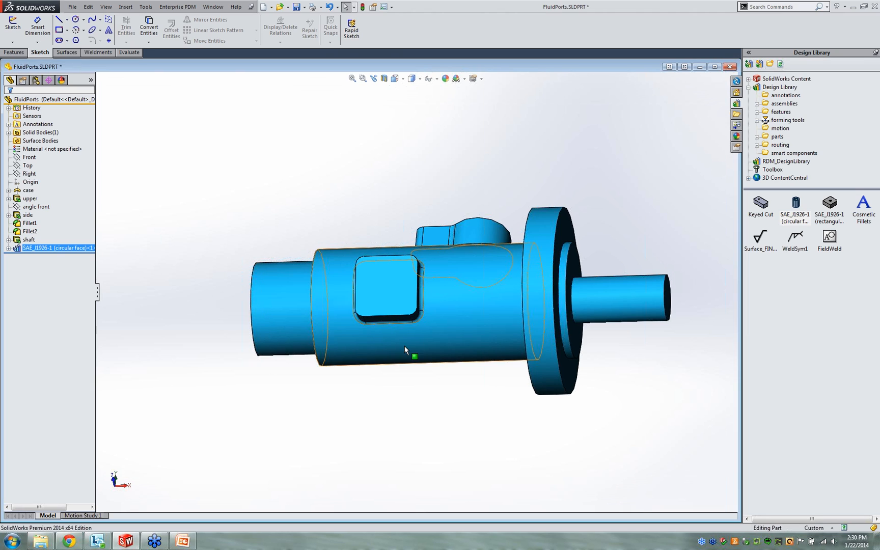
middle_click_drag(444, 411, 436, 356)
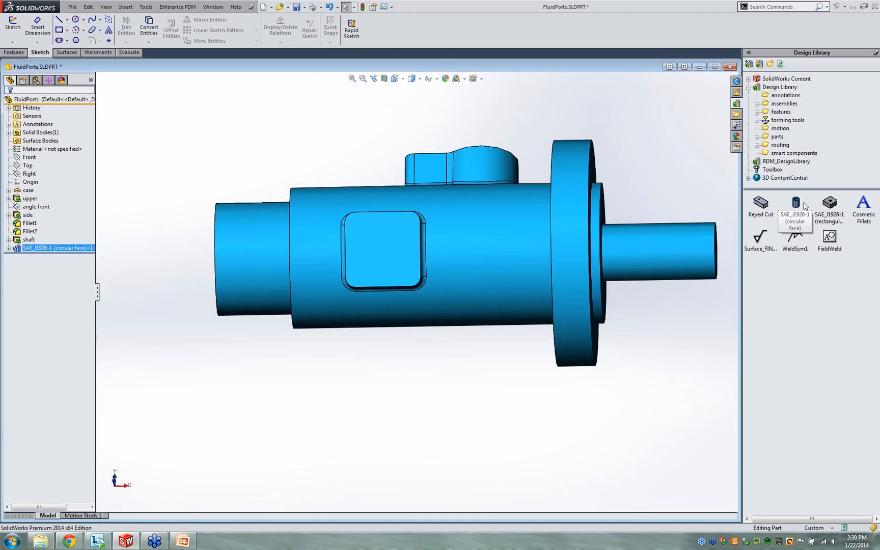
mouse_move(835, 206)
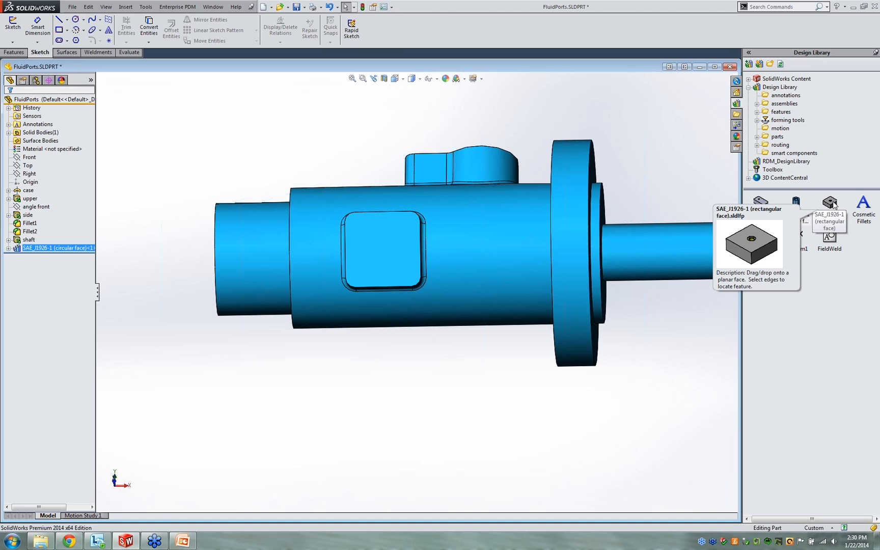
left_click_drag(834, 205, 381, 250)
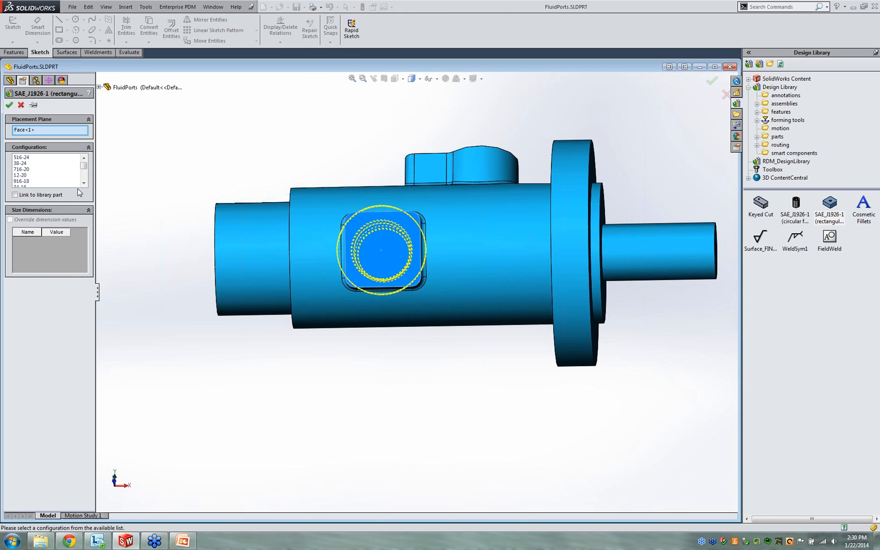
left_click(25, 164)
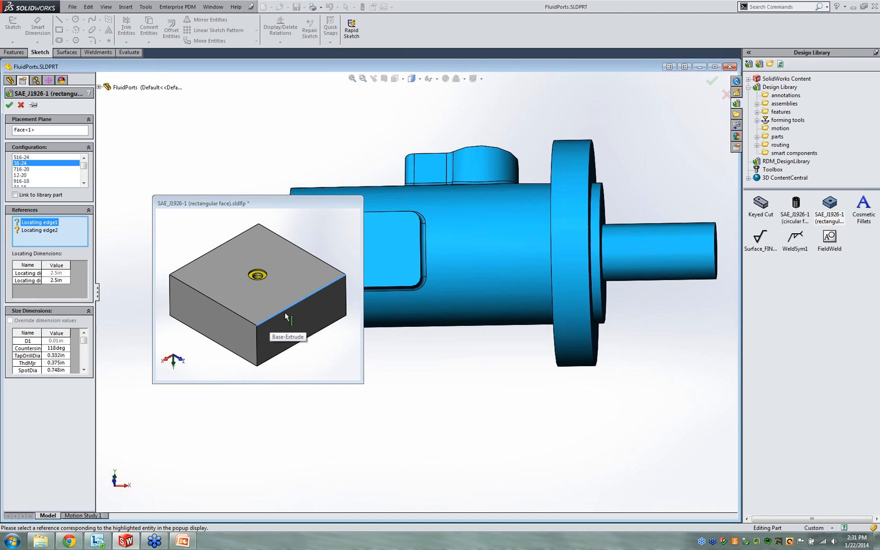
left_click(420, 245)
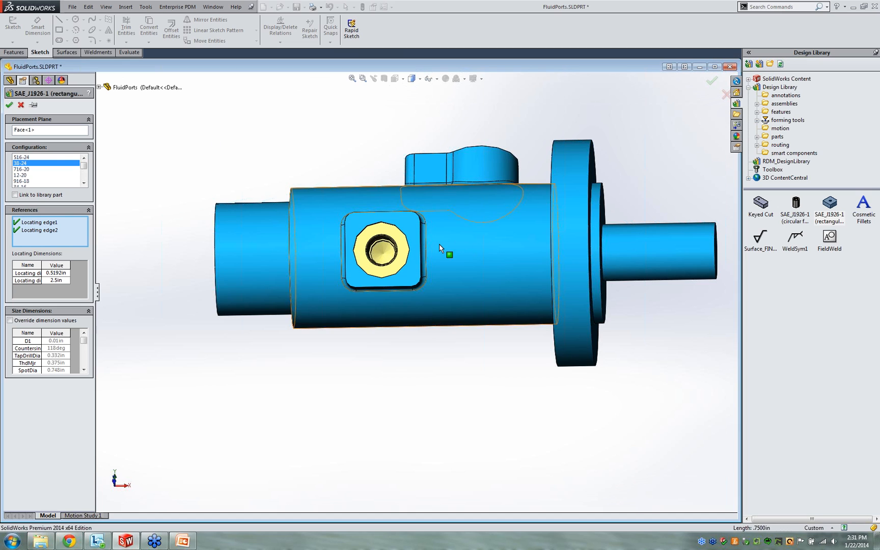
left_click(9, 105)
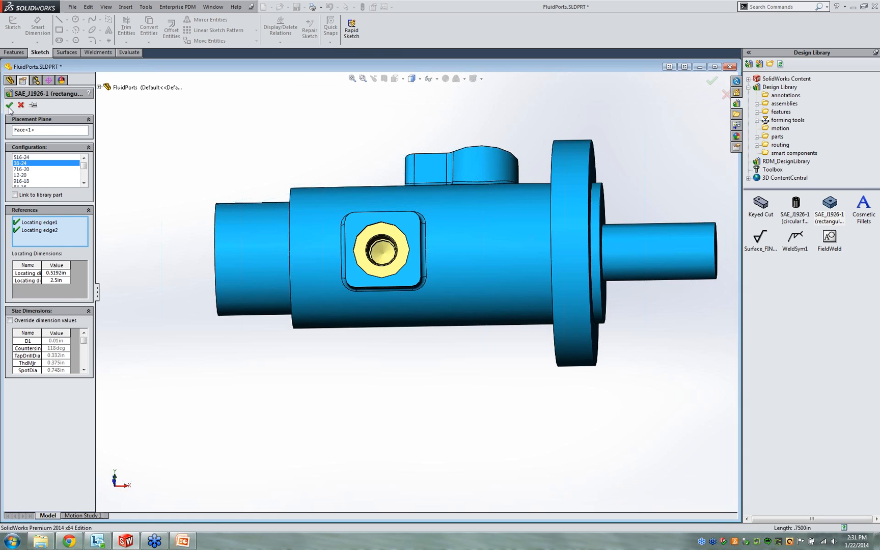
Close FluidPorts without saving and open Revolved Cut.SLDPRT.
left_click(730, 68)
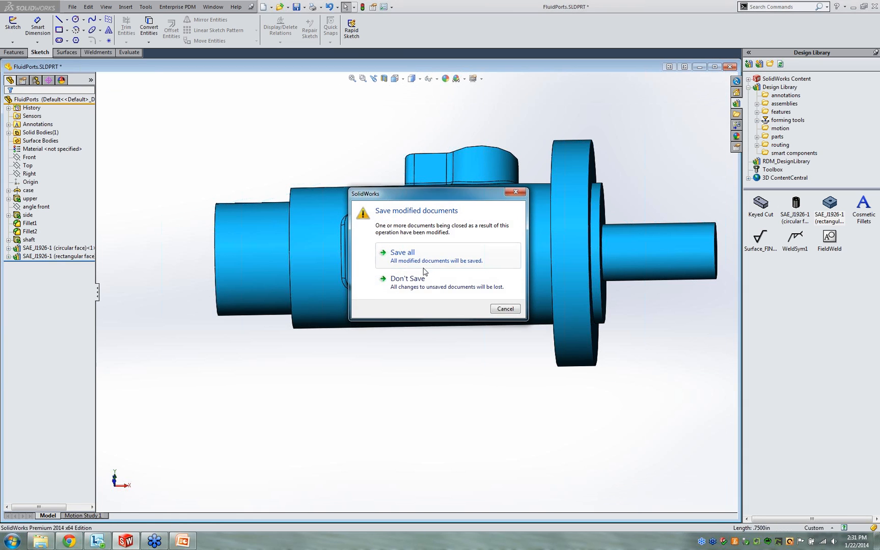
left_click(420, 278)
left_click(72, 6)
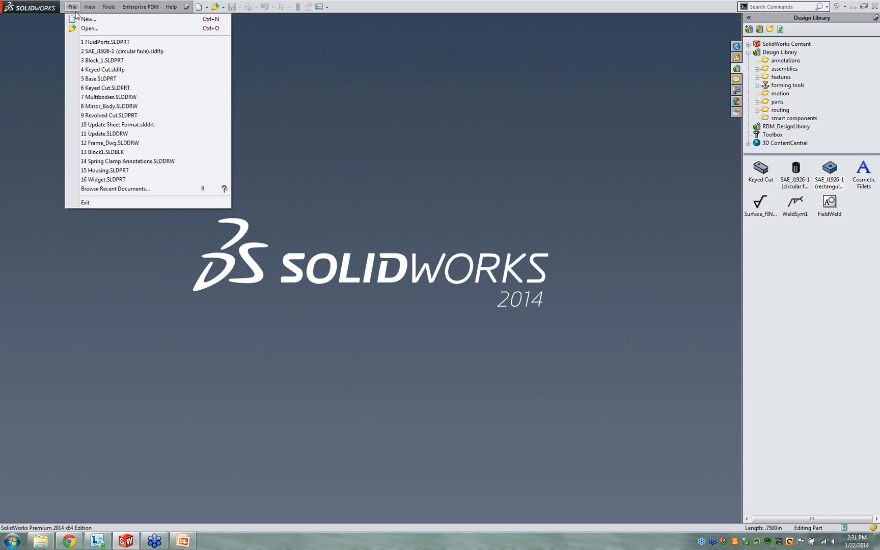
left_click(88, 28)
key("ctrl+o")
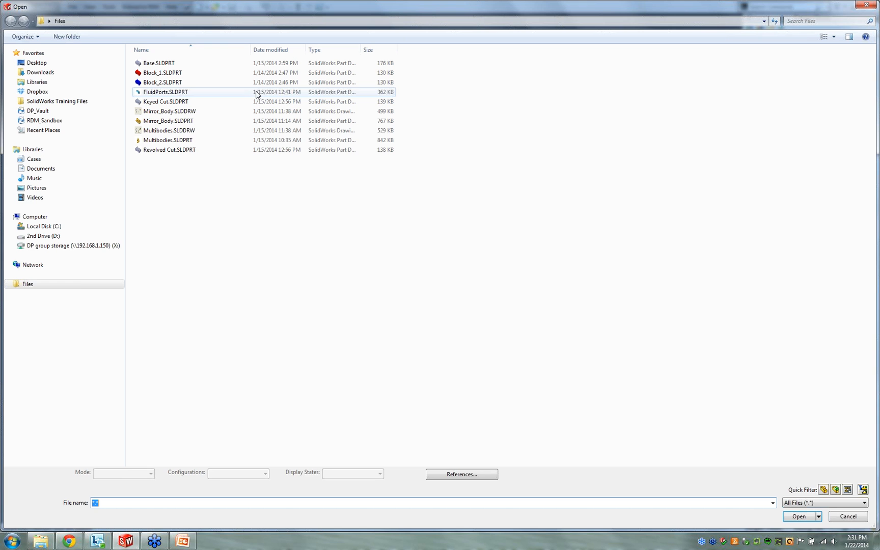
left_click(195, 151)
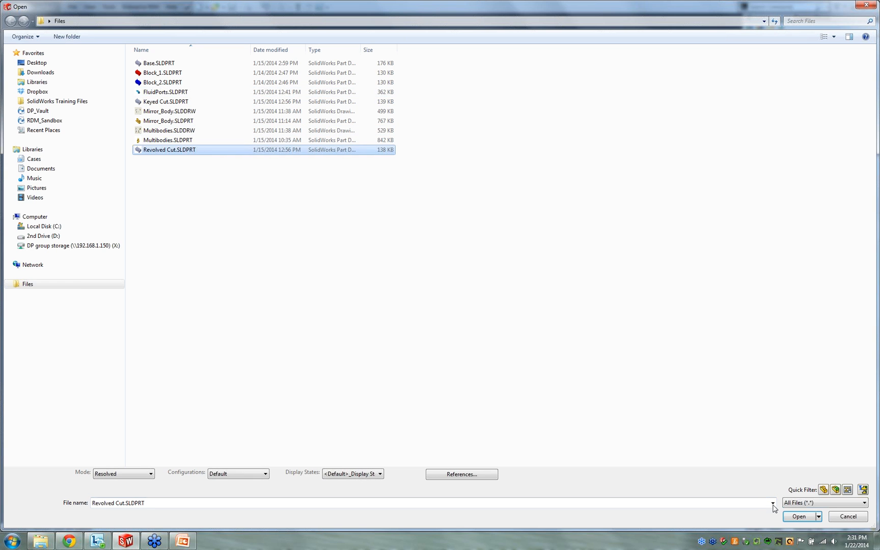
left_click(794, 517)
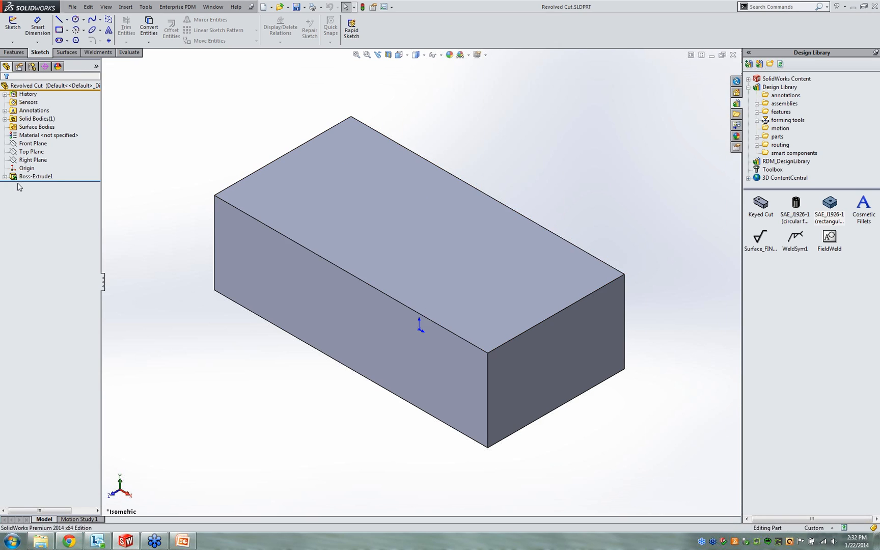
left_click(30, 160)
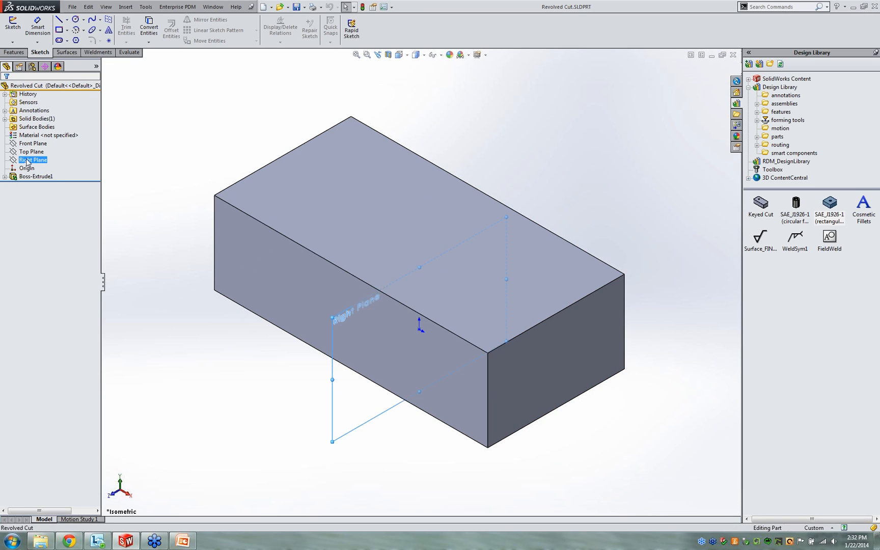
mouse_move(360, 422)
middle_mouse_down()
mouse_move(424, 375)
mouse_move(458, 387)
mouse_move(389, 397)
mouse_move(379, 410)
mouse_move(349, 419)
mouse_move(359, 413)
middle_mouse_up()
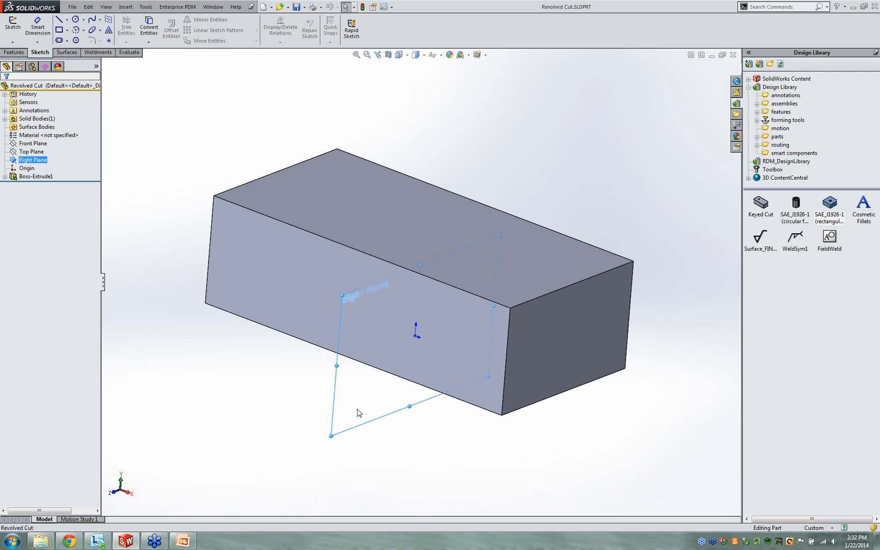
left_click(370, 226)
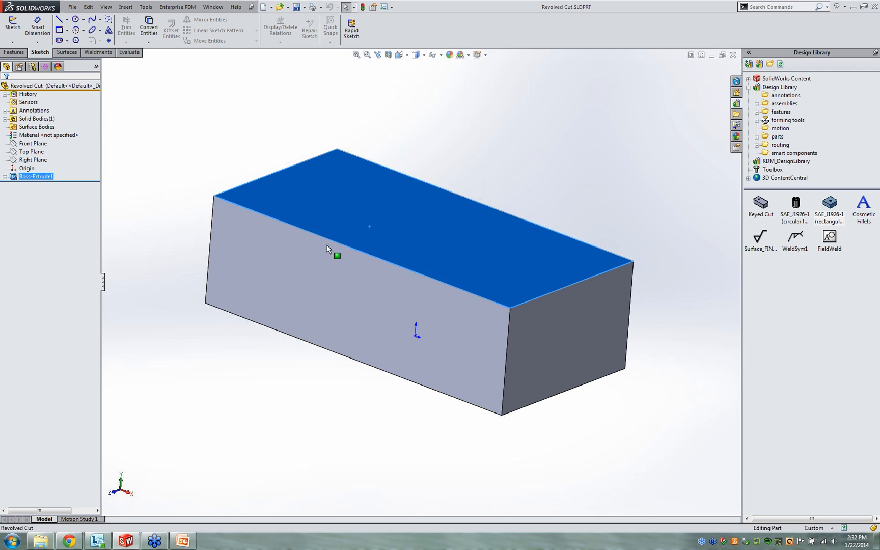
middle_click_drag(265, 388, 257, 435)
left_click(260, 416)
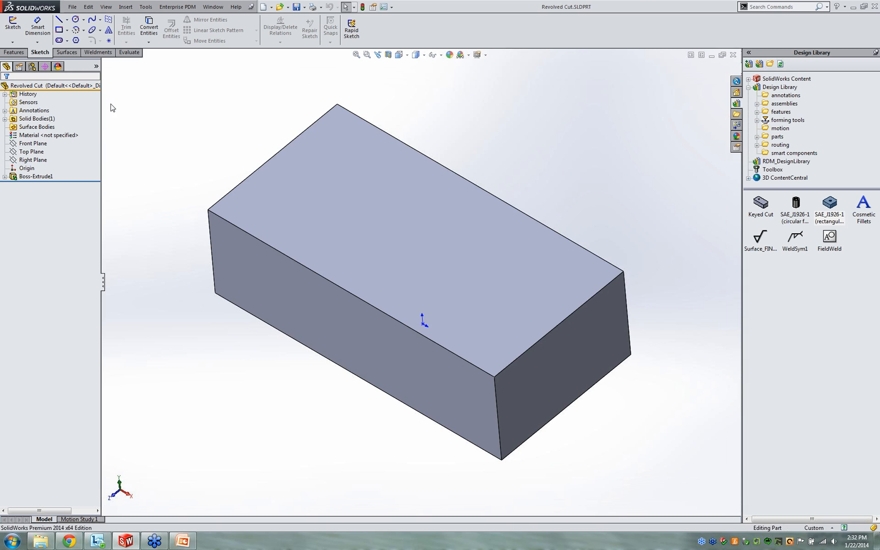
Sketch a slanted centerline about 1.3 in long on the block's top face, left of the sketch origin, and exit the sketch.
left_click(359, 211)
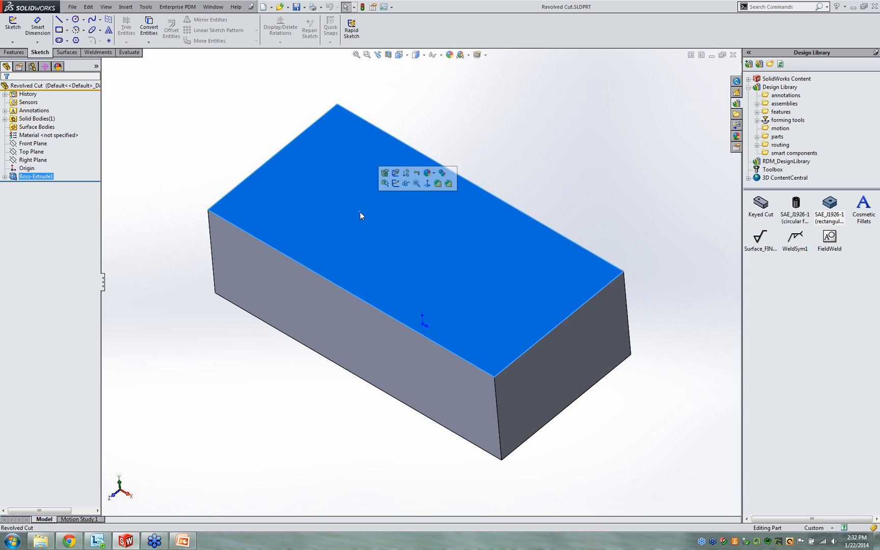
left_click(395, 183)
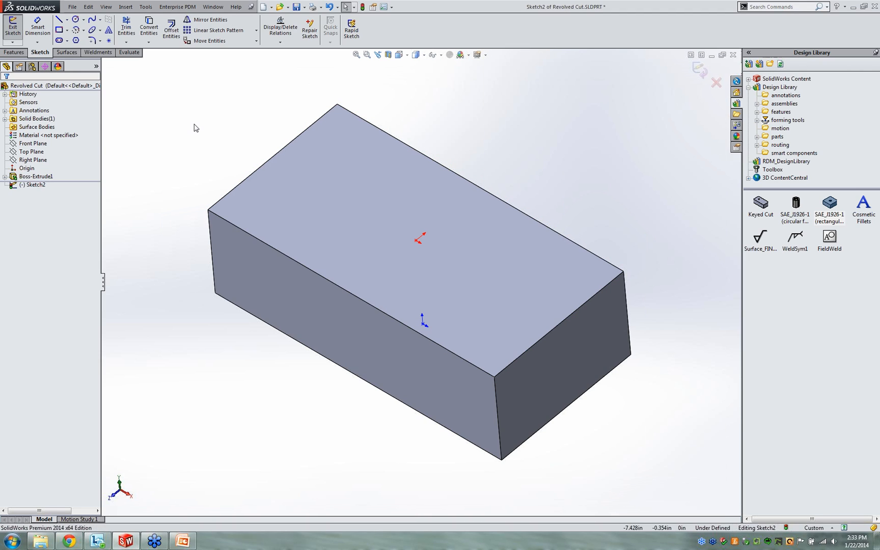
left_click(66, 19)
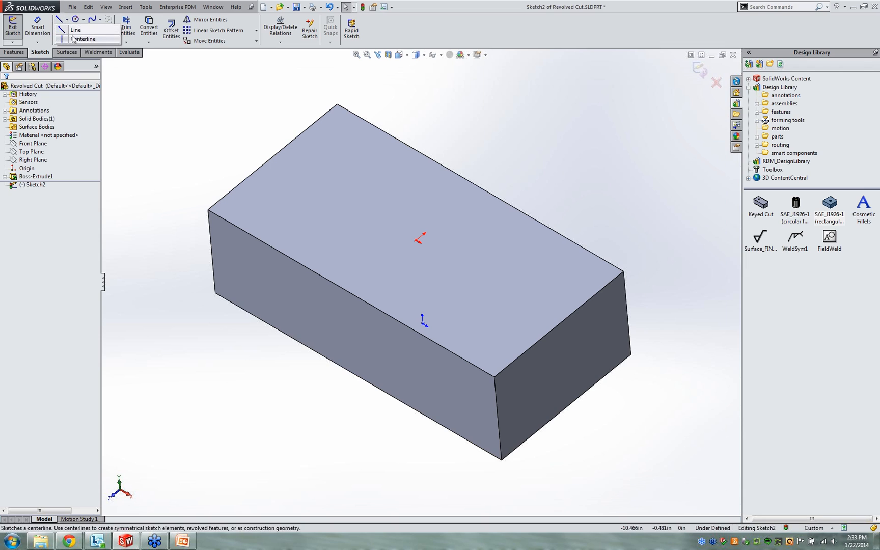
left_click(74, 39)
left_click(419, 238)
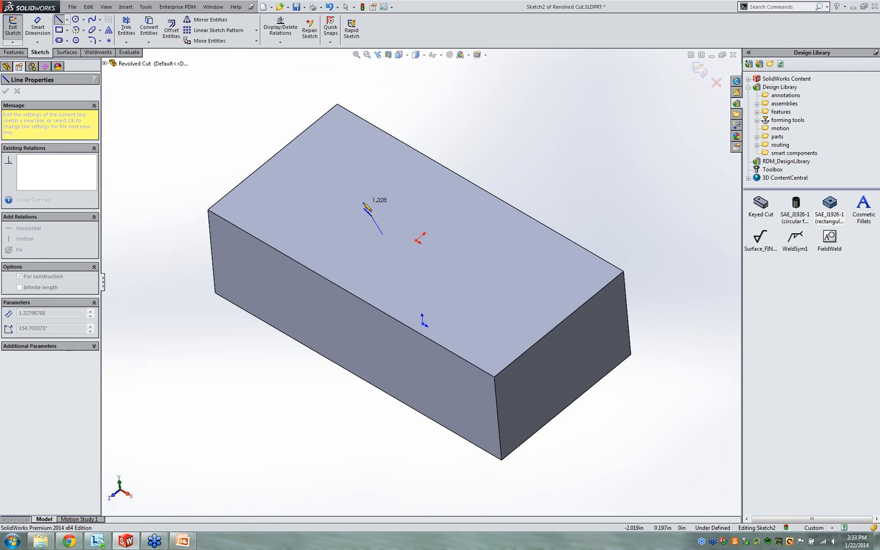
left_click(366, 203)
key("Escape")
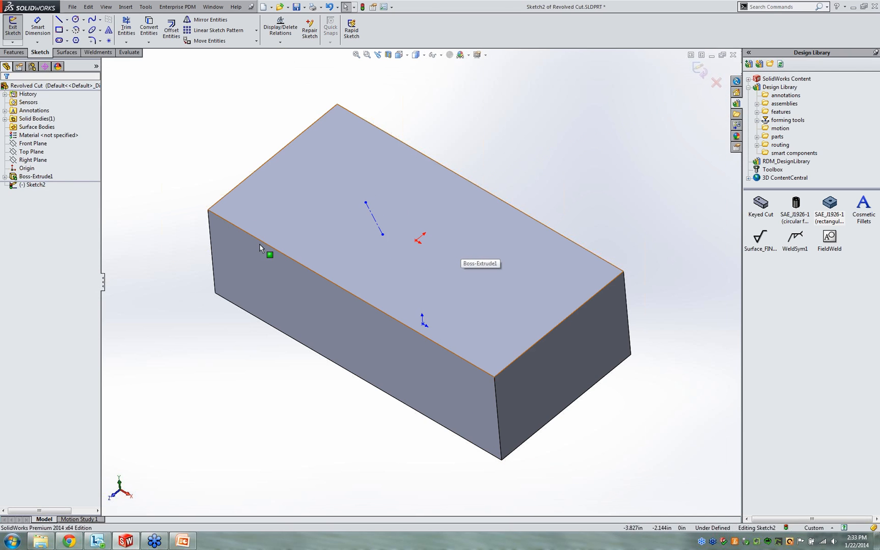
mouse_move(240, 445)
middle_mouse_down()
mouse_move(273, 376)
mouse_move(307, 373)
mouse_move(281, 409)
middle_mouse_up()
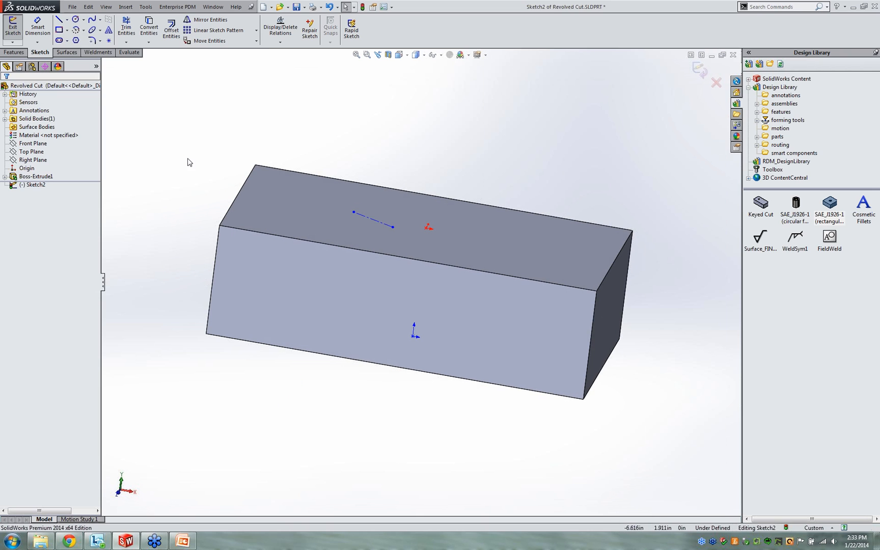
left_click(12, 27)
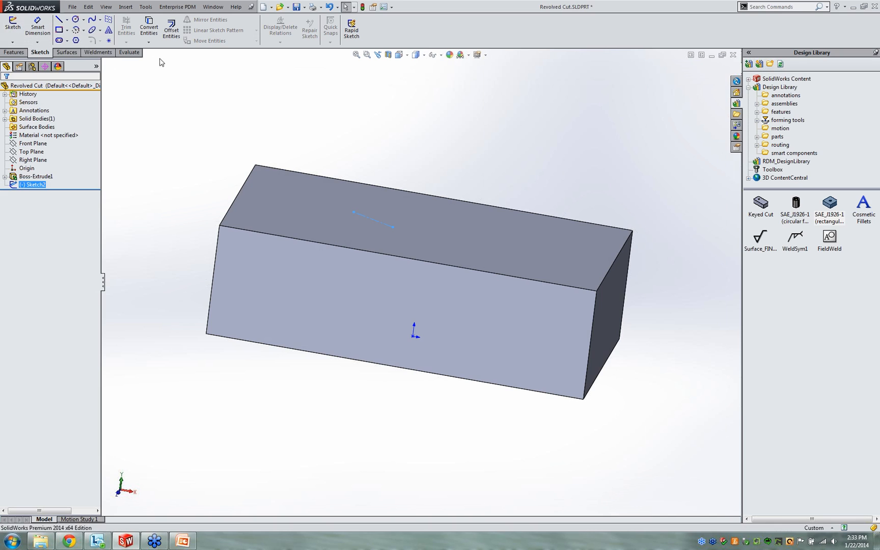
Create a reference plane perpendicular to the sketched centerline and coincident with its endpoint nearer the block's center.
middle_click_drag(507, 142, 491, 159)
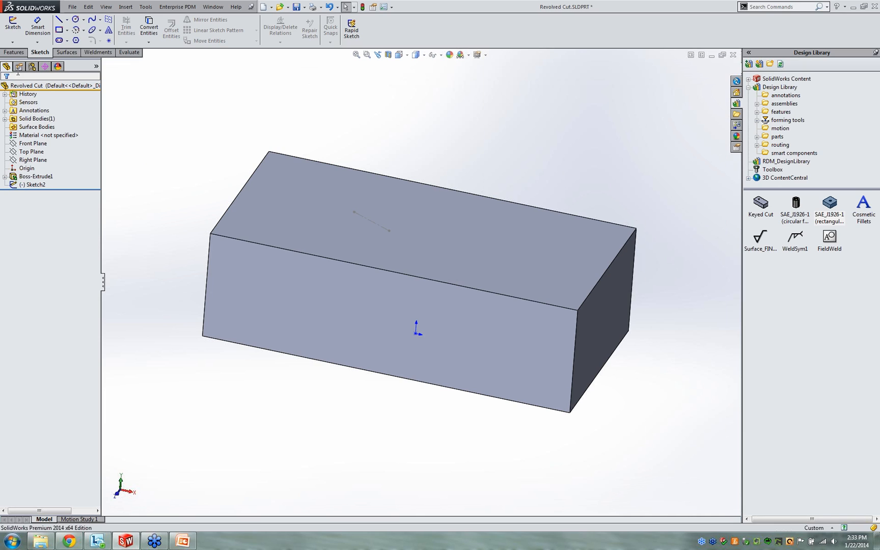
left_click(15, 53)
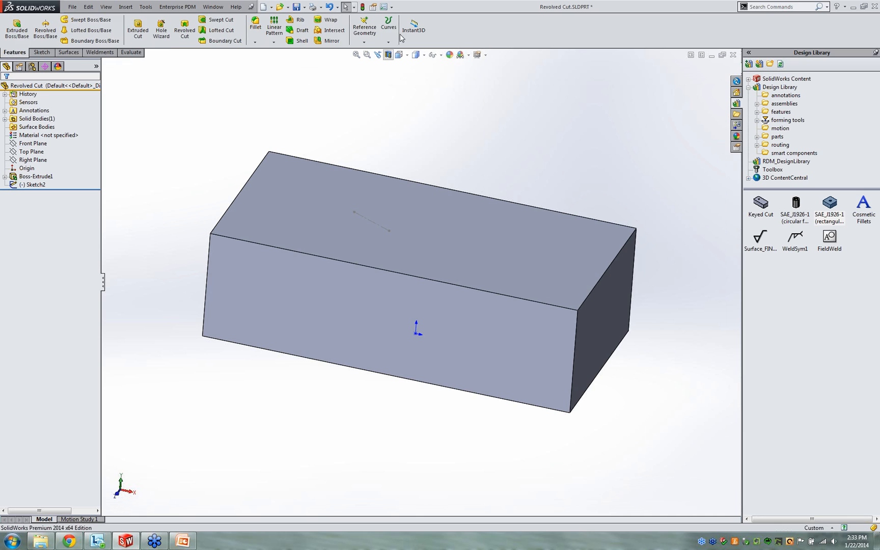
left_click(377, 40)
left_click(379, 48)
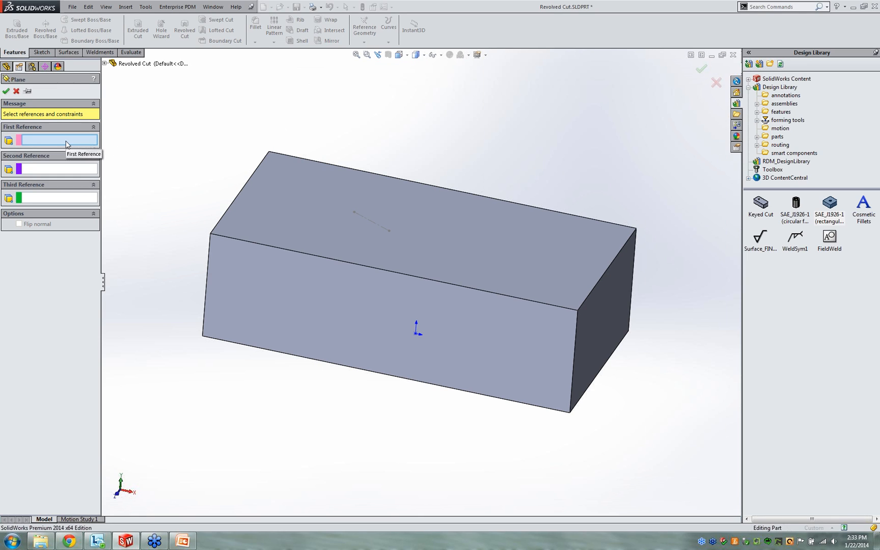
left_click(377, 227)
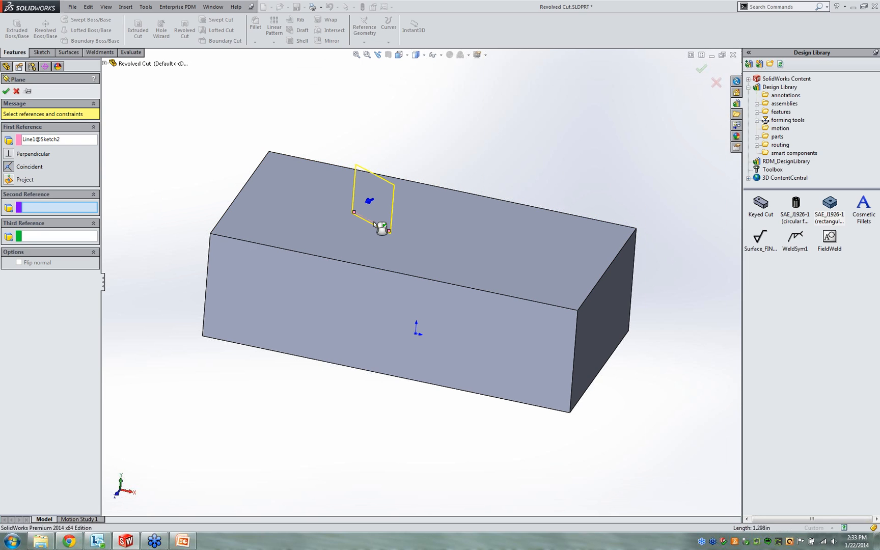
left_click(389, 231)
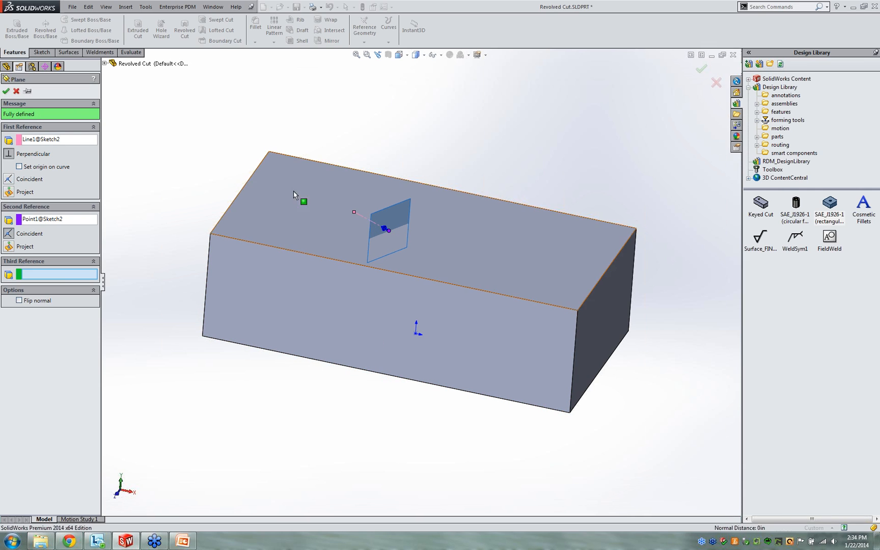
left_click(6, 91)
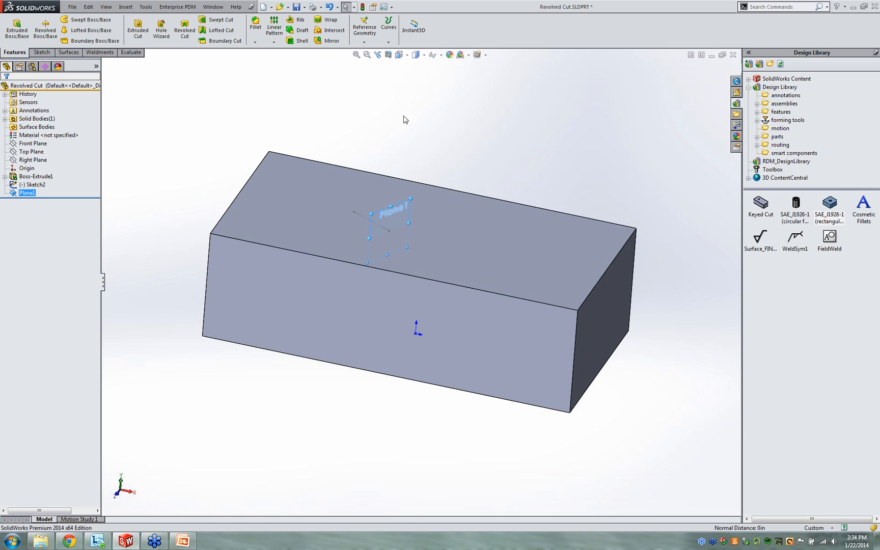
Start a sketch on the new reference plane and draw a tall corner rectangle crossing the block's top edge, right of the sketch origin.
left_click(481, 132)
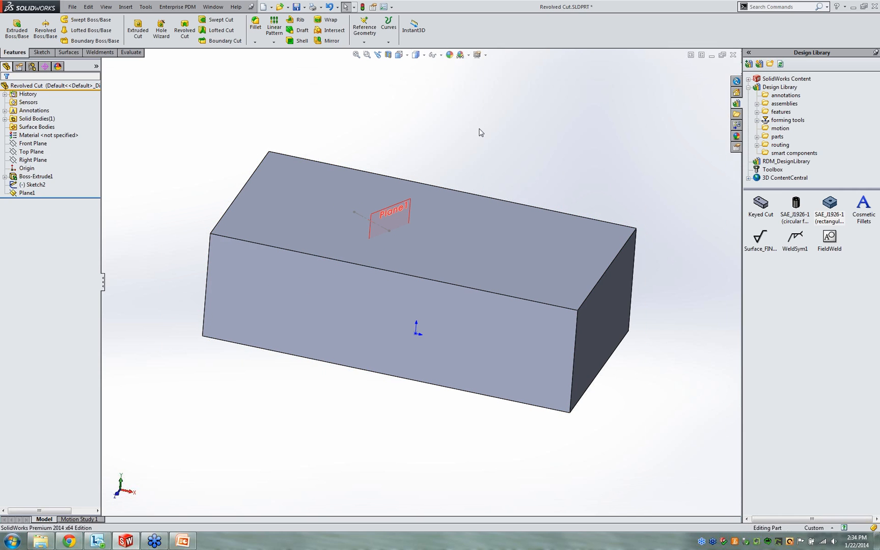
left_click(28, 194)
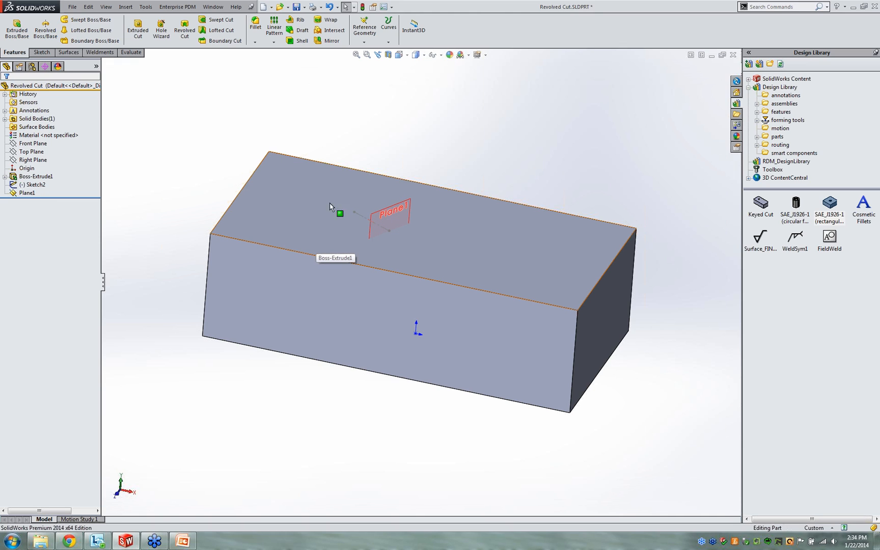
left_click(25, 193)
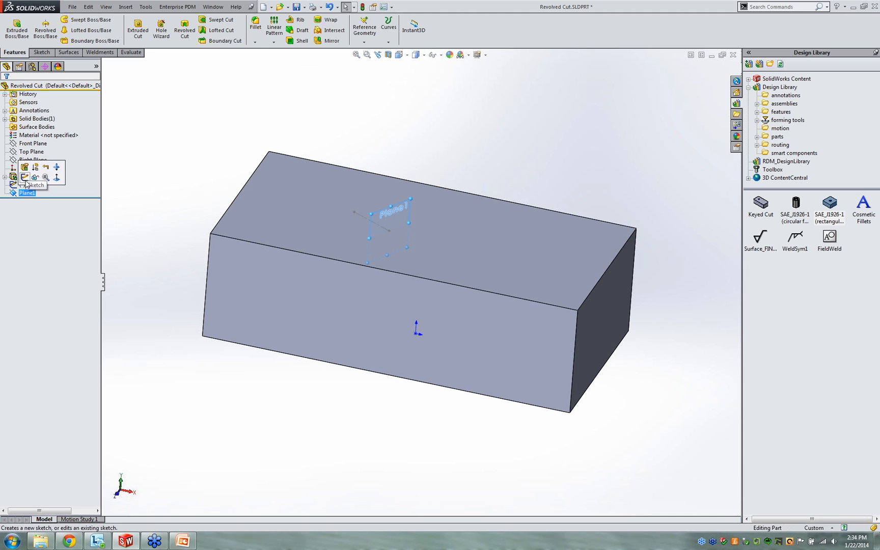
left_click(25, 167)
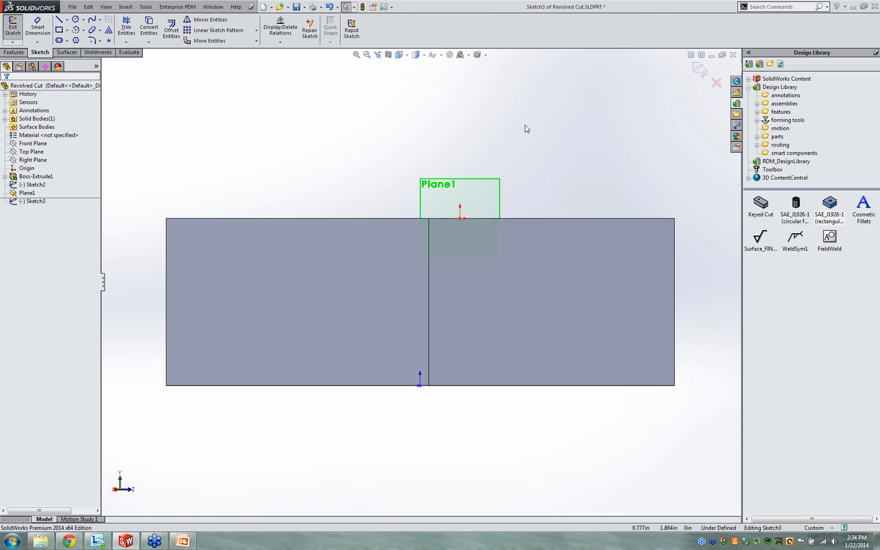
left_click(58, 31)
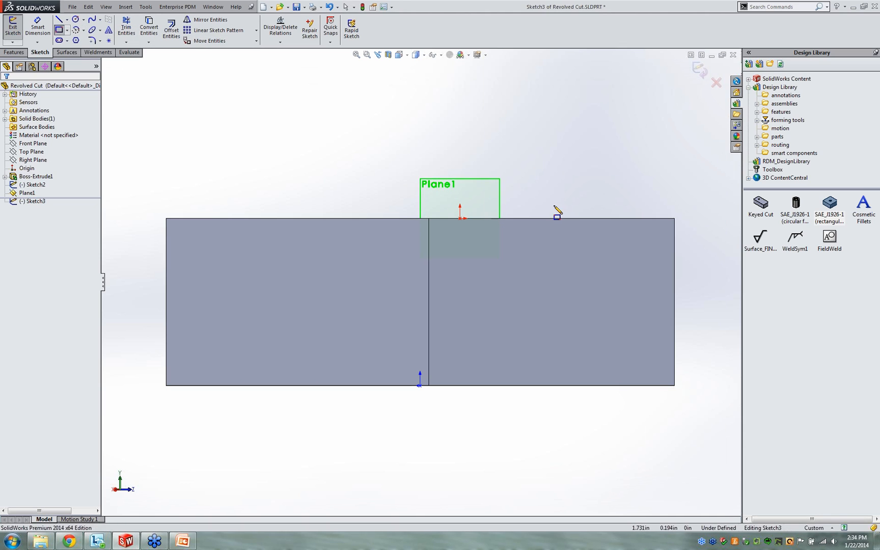
left_click(470, 202)
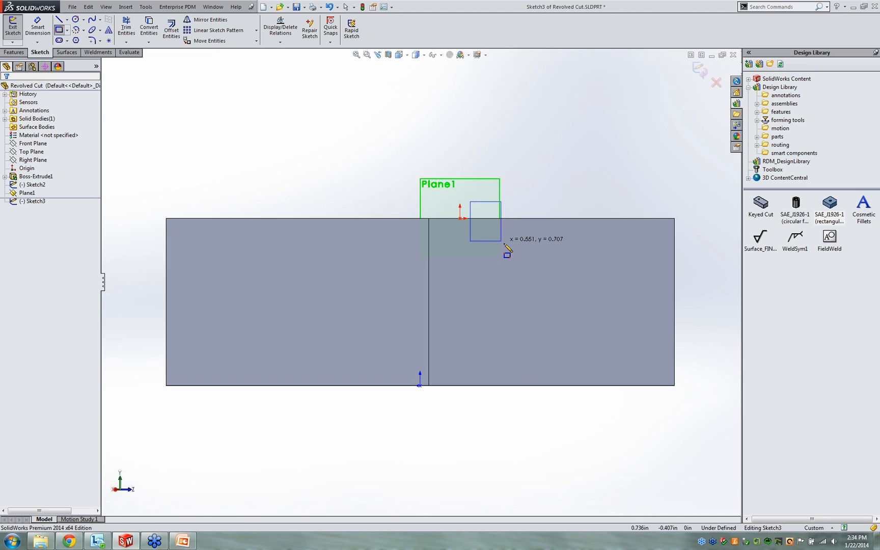
left_click(509, 284)
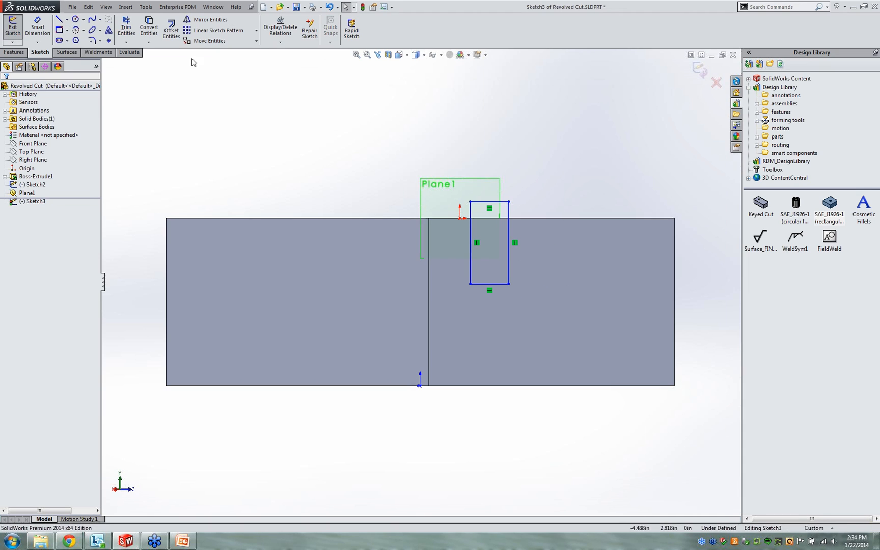
Draw two lines forming a V-shaped notch in the rectangle's right side and trim away the side segment between them.
left_click(59, 19)
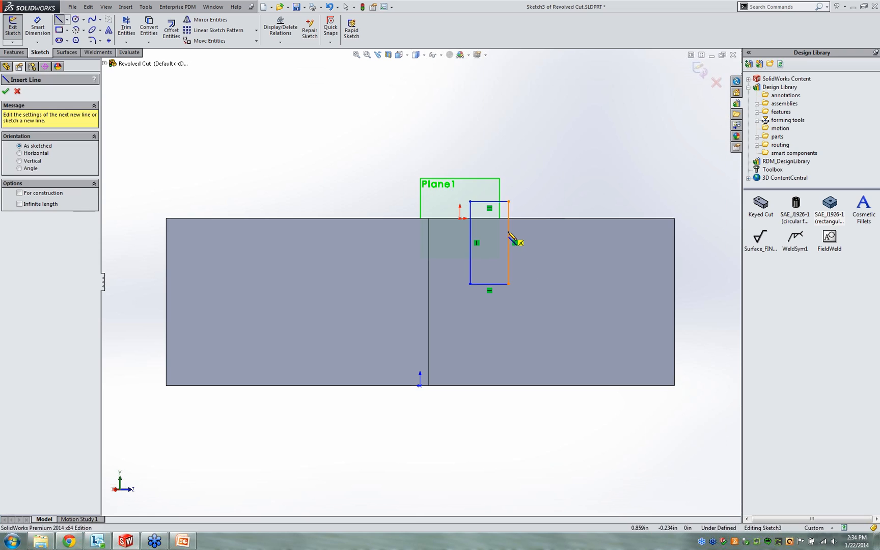
left_click(508, 232)
left_click(492, 258)
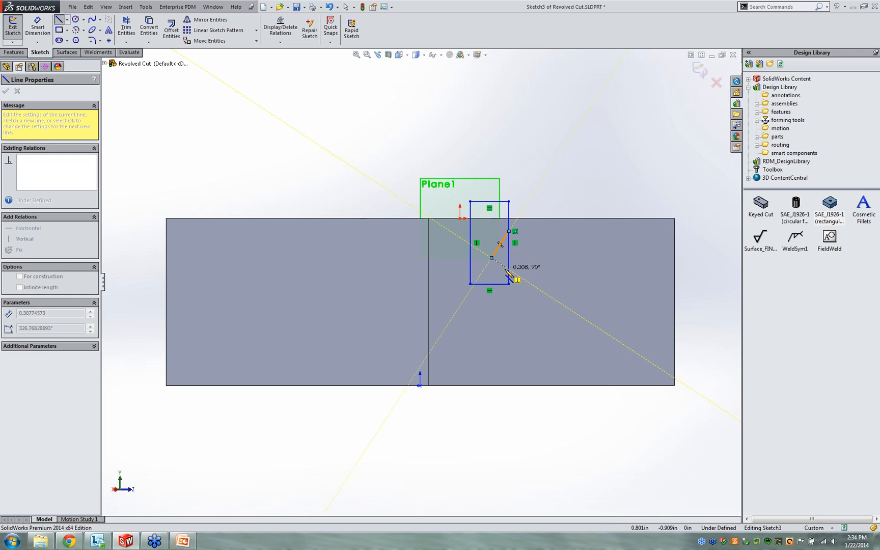
left_click(509, 274)
key("Escape")
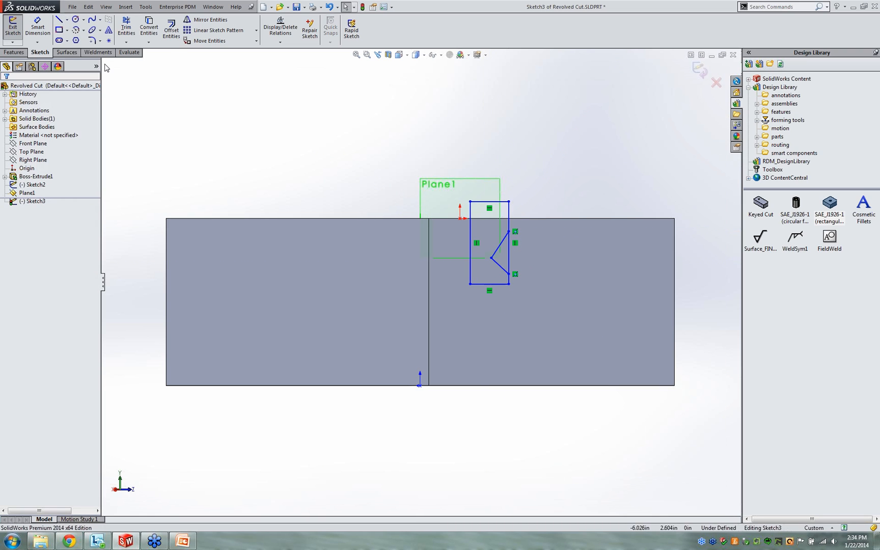
left_click(509, 253)
key("Escape")
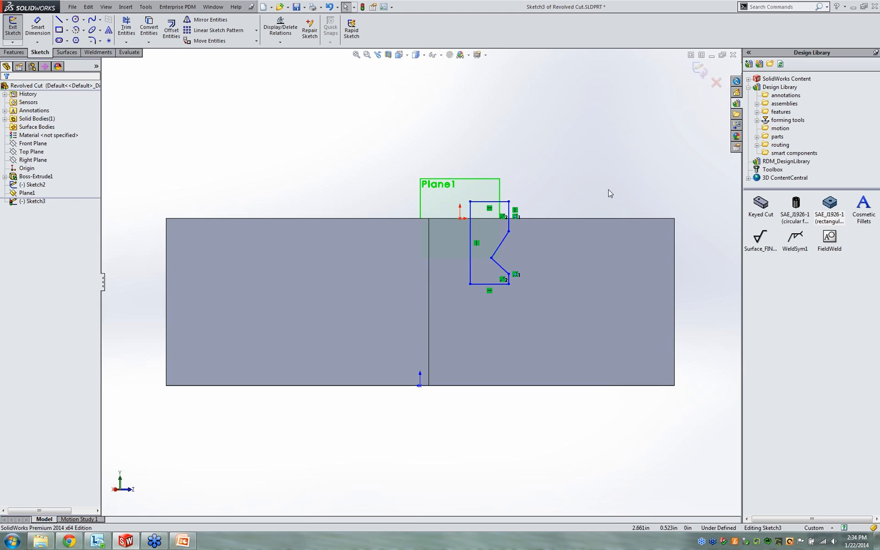
Constrain the profile's upper-left corner to the centerline of the earlier sketch so it sits on that line's endpoint.
left_click(470, 202)
middle_click_drag(426, 147, 460, 223)
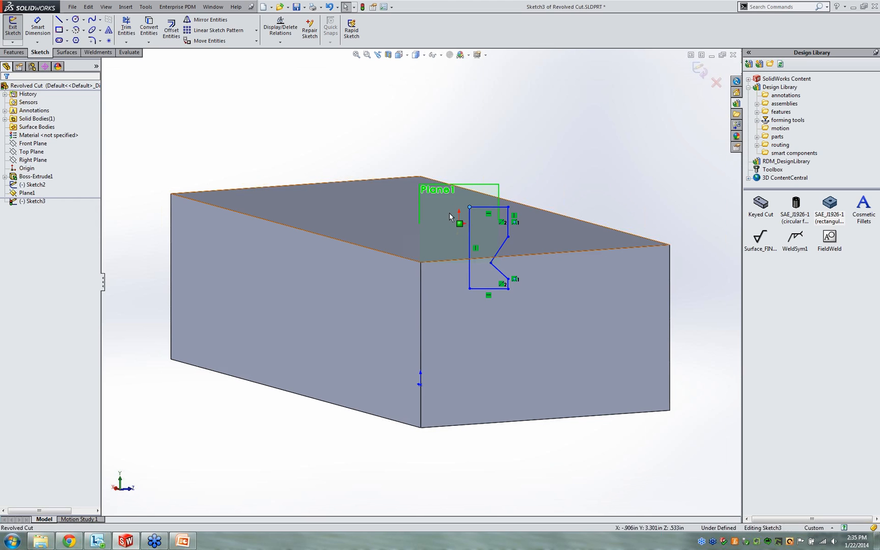
left_click(34, 184)
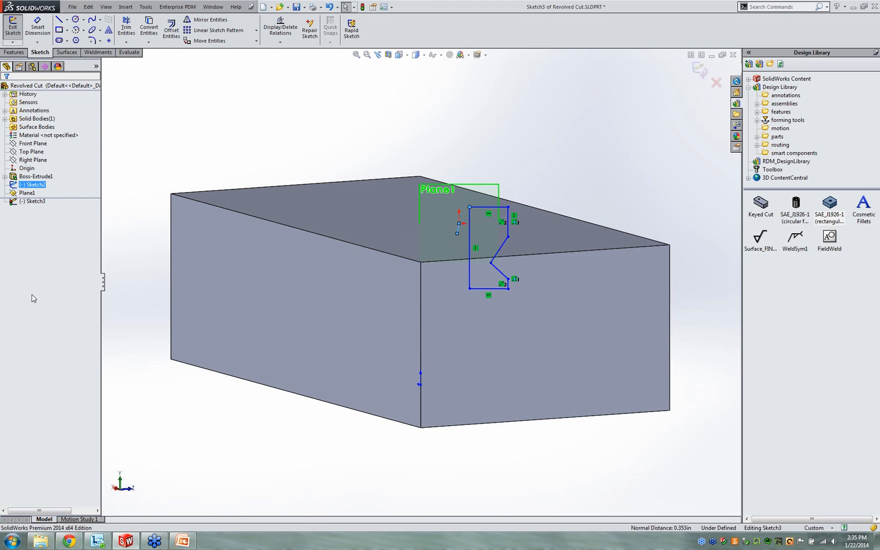
left_click(19, 67)
left_click(9, 240)
left_click(619, 132)
mouse_move(587, 210)
middle_mouse_down()
mouse_move(605, 141)
mouse_move(601, 177)
middle_mouse_up()
Dimension the profile's overall width between its vertical sides and its overall height between its horizontal edges, accepting the drawn sizes.
right_click_drag(607, 183, 601, 138)
left_click(510, 227)
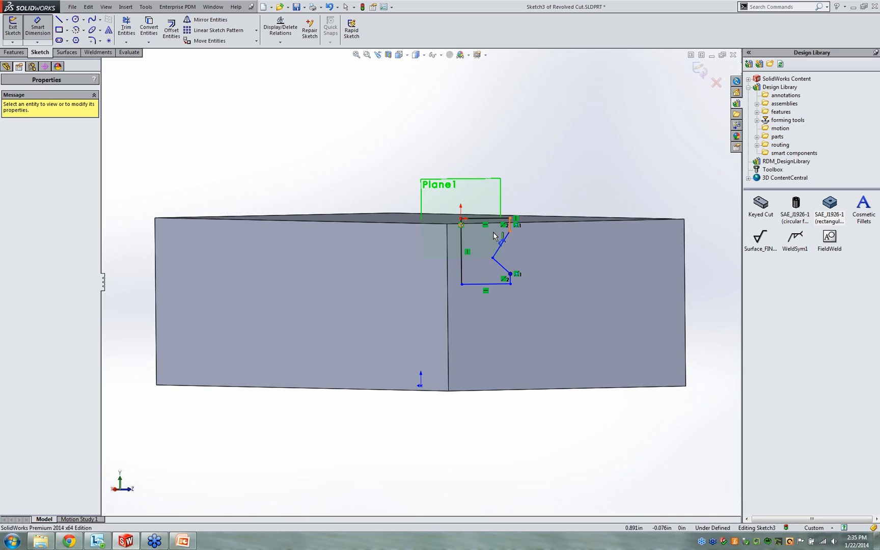
left_click(510, 228)
left_click(462, 243)
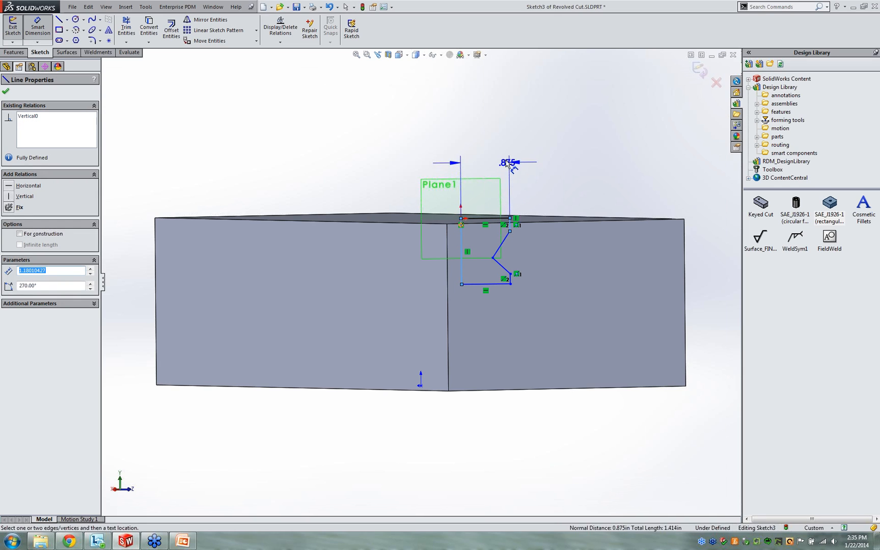
left_click(491, 133)
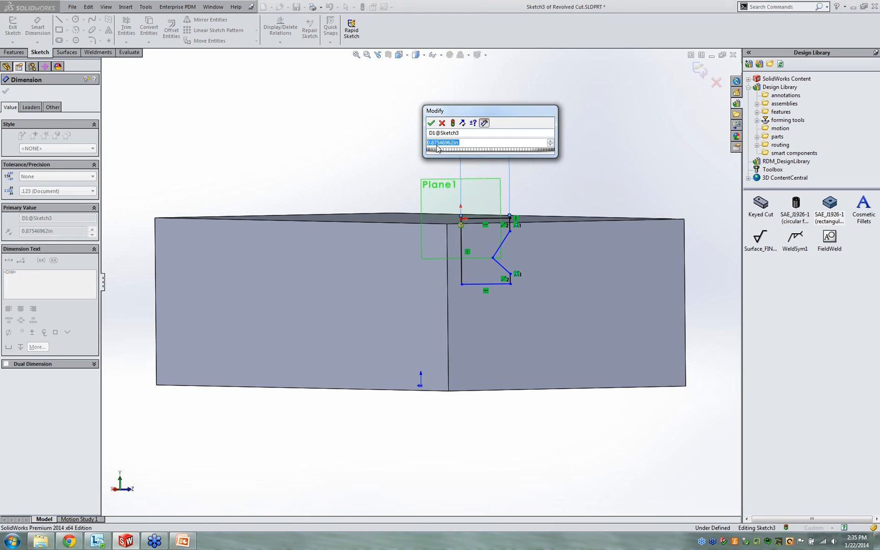
left_click(431, 123)
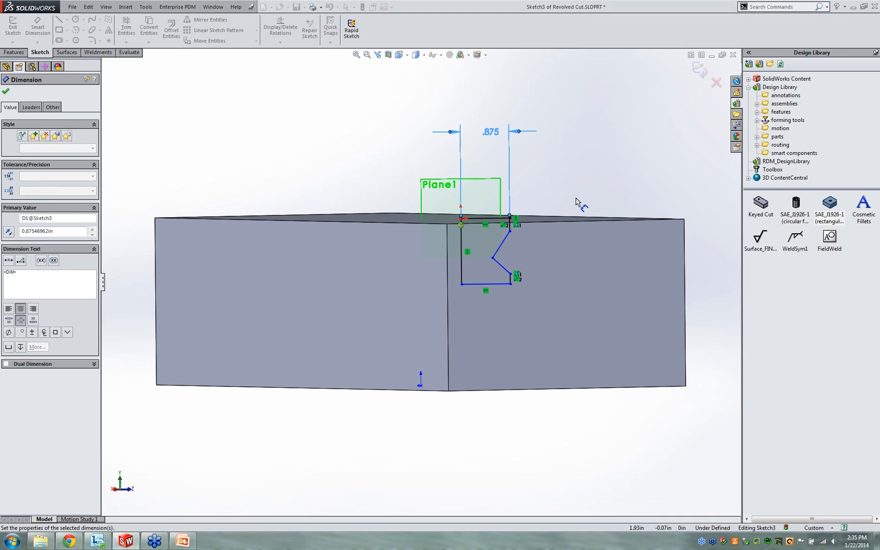
left_click(492, 284)
left_click(475, 218)
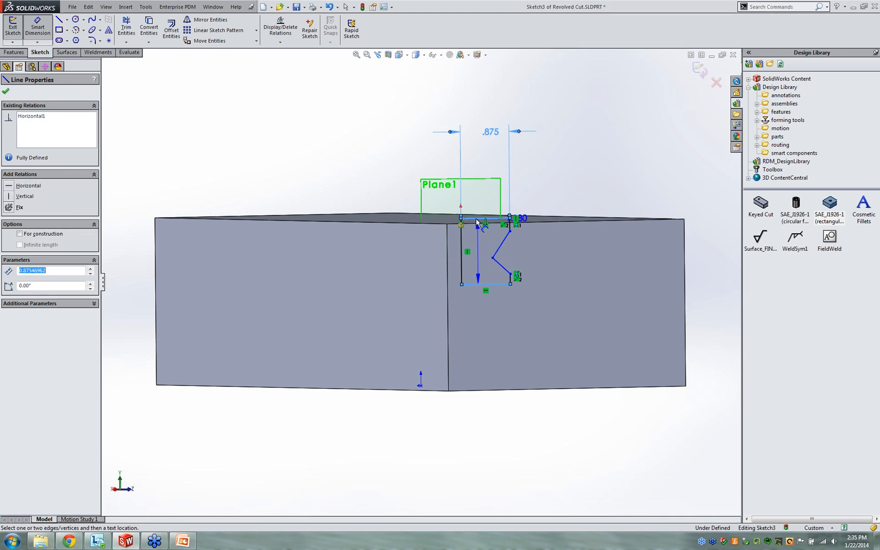
left_click(574, 250)
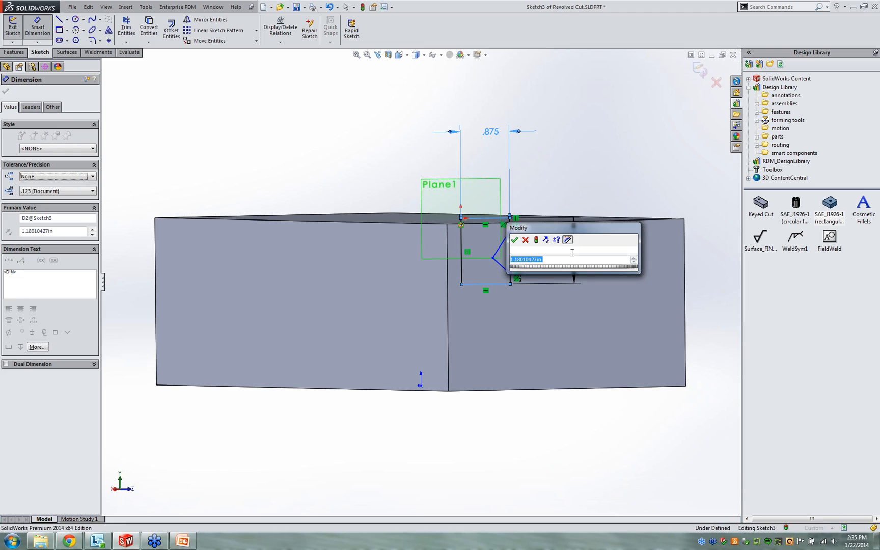
left_click(514, 240)
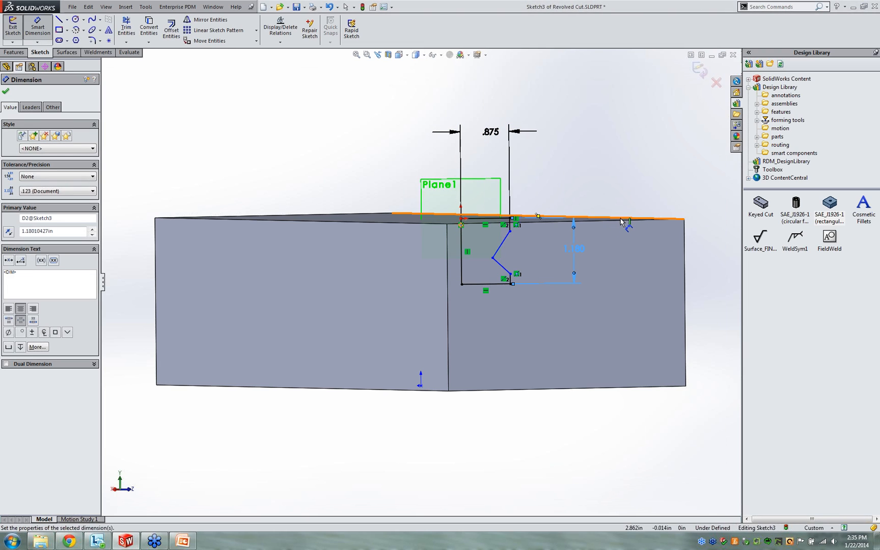
Dimension the notch opening vertically between its two endpoints on the profile's right side, accepting the drawn size.
middle_click_drag(627, 195, 613, 238)
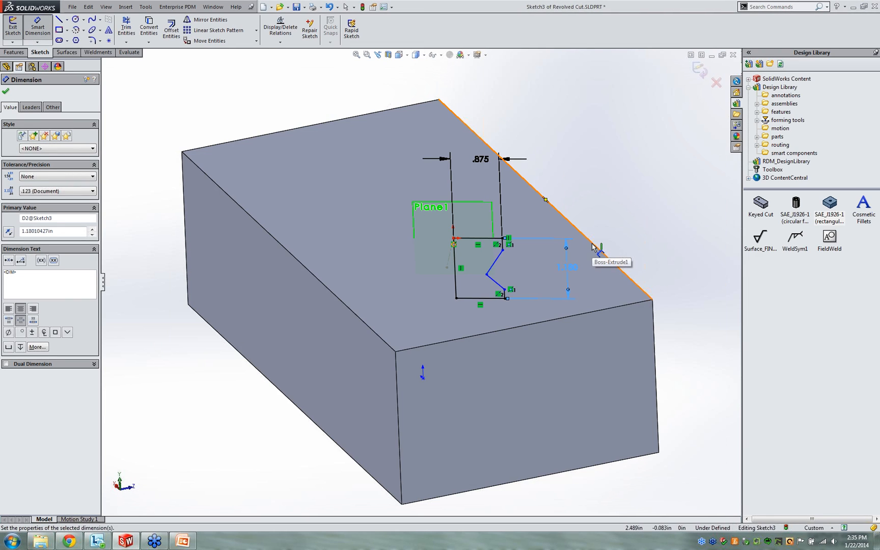
left_click(503, 250)
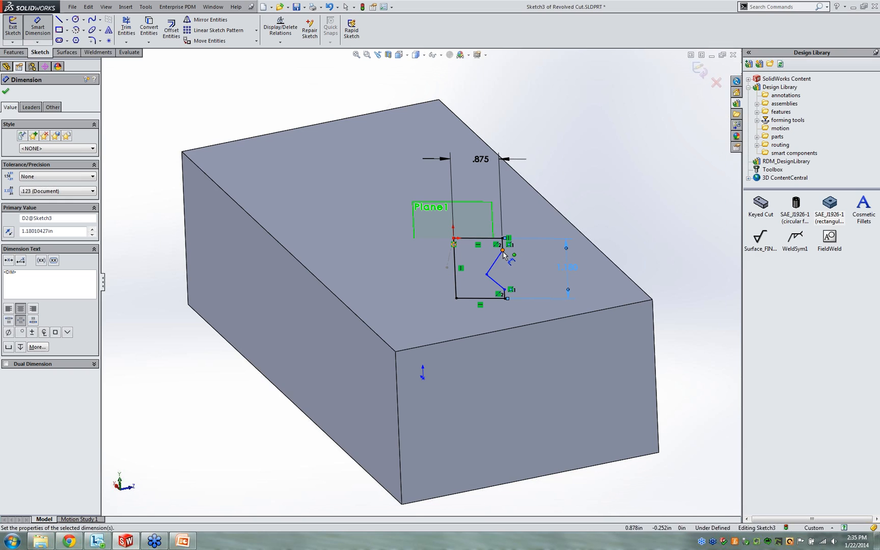
left_click(505, 289)
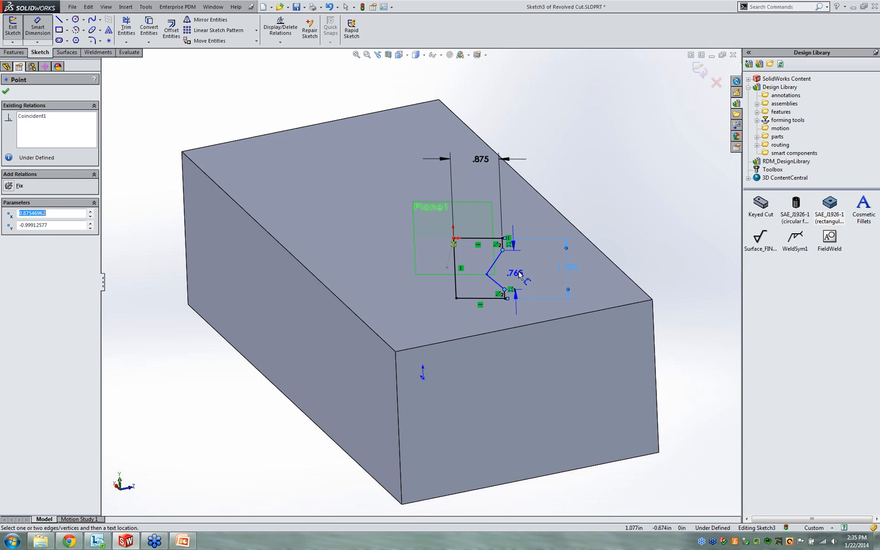
left_click(523, 269)
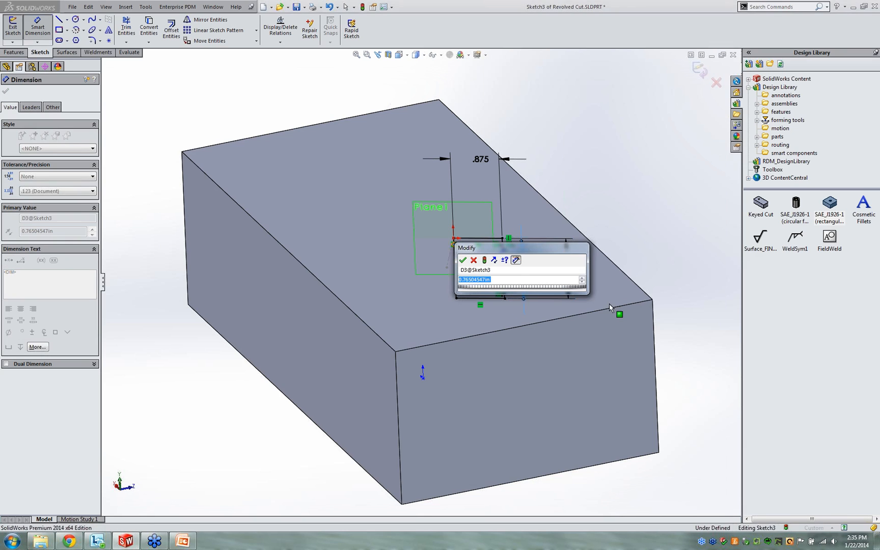
left_click(465, 257)
left_click(569, 263)
Dimension the vertical distance from the profile's top edge to the notch tip, accepting the drawn size.
left_click(487, 275)
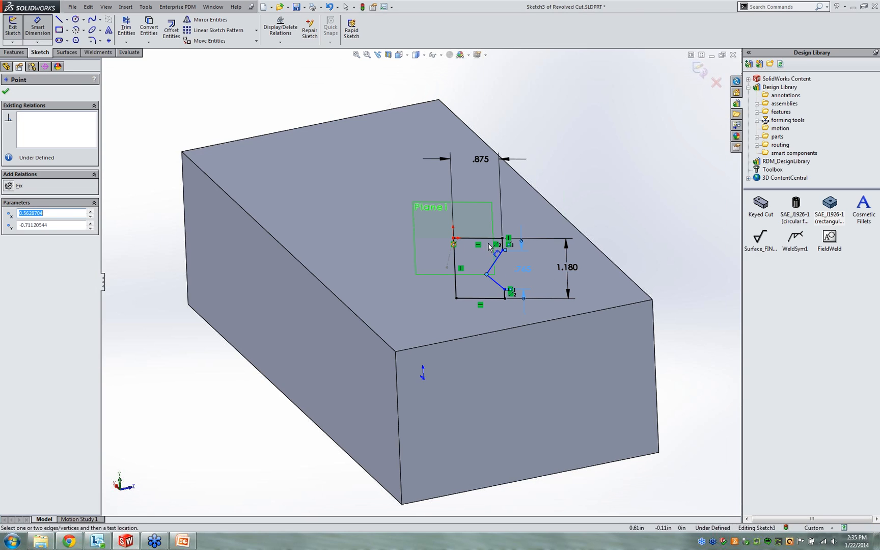
left_click(493, 239)
left_click(419, 257)
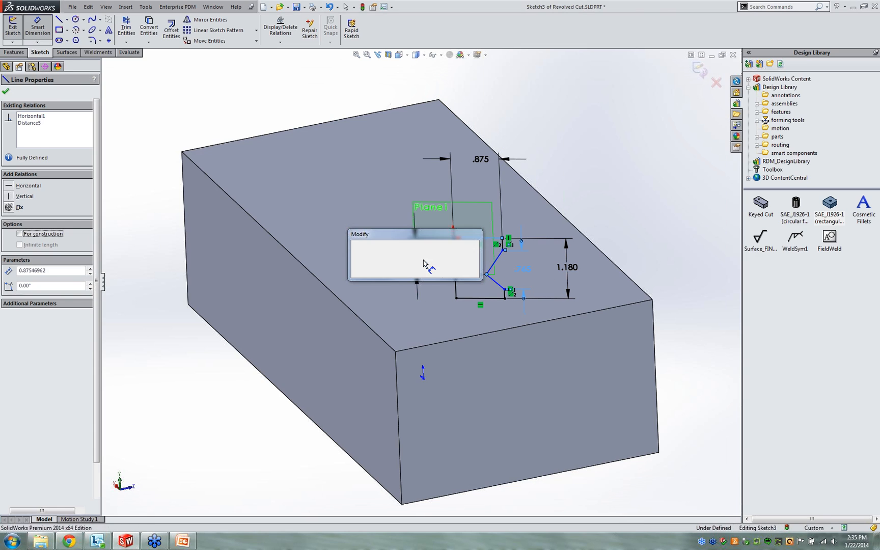
key("Return")
key("Escape")
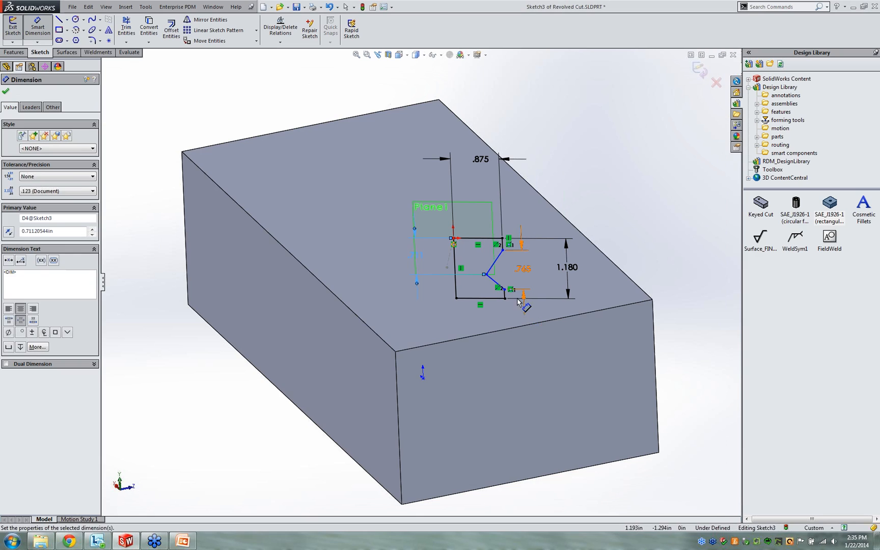
Shift the notch tip slightly sideways and dimension its horizontal distance from the profile's left side, accepting the drawn size.
left_click(489, 275)
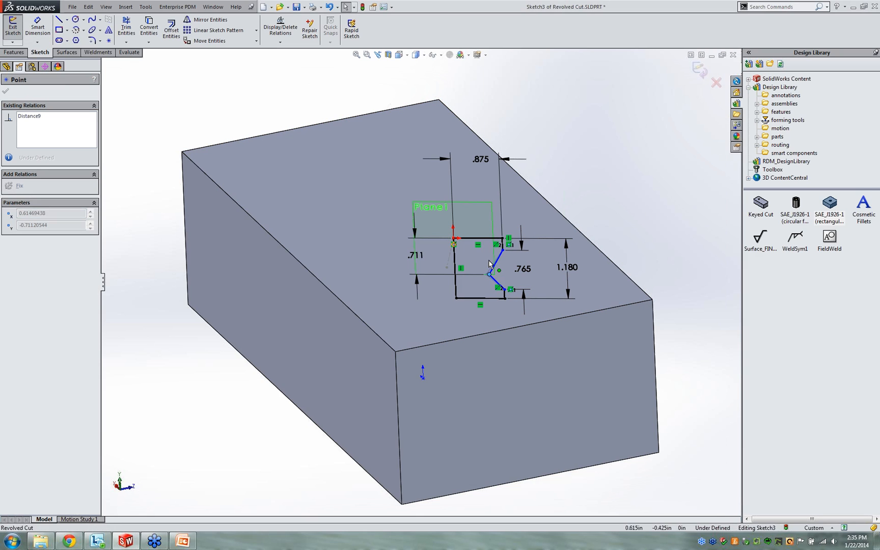
left_click_drag(493, 276, 490, 275)
right_click_drag(550, 378, 642, 250)
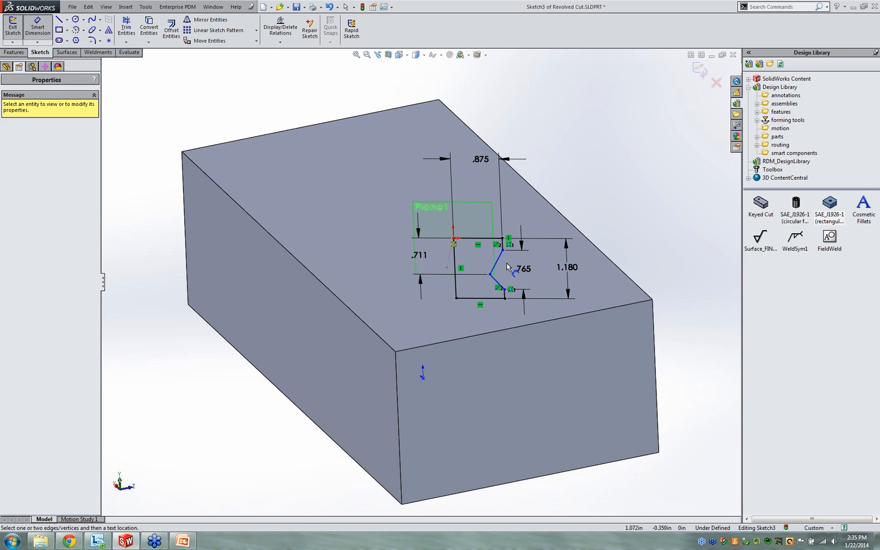
left_click(490, 275)
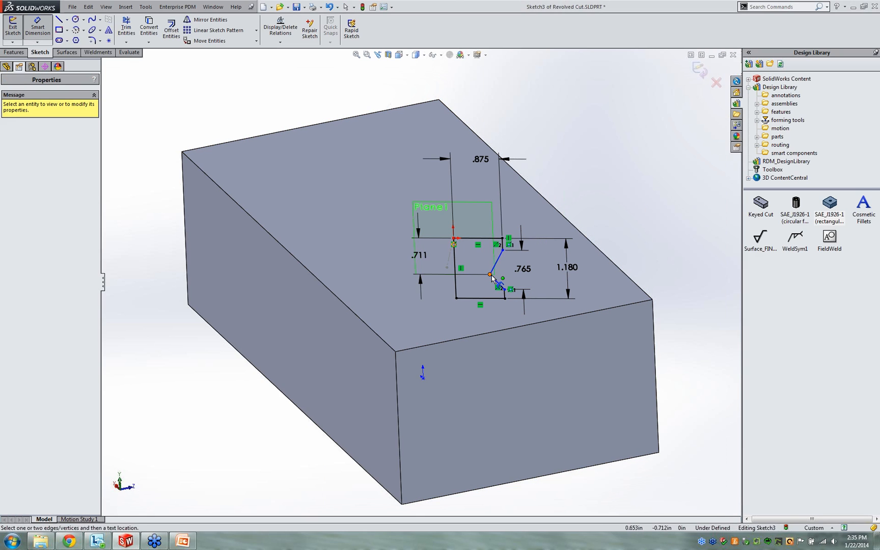
left_click(456, 285)
left_click(473, 322)
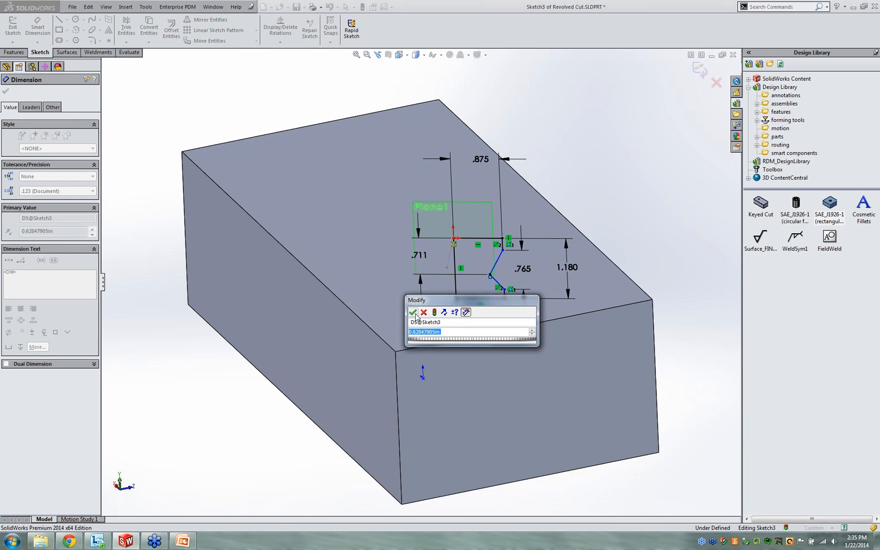
left_click(414, 311)
key("Escape")
Nudge the notch's lower endpoint and dimension its height above the profile's bottom edge, accepting the drawn size.
mouse_move(505, 290)
left_mouse_down()
mouse_move(503, 269)
mouse_move(502, 290)
left_mouse_up()
right_click_drag(643, 270, 650, 252)
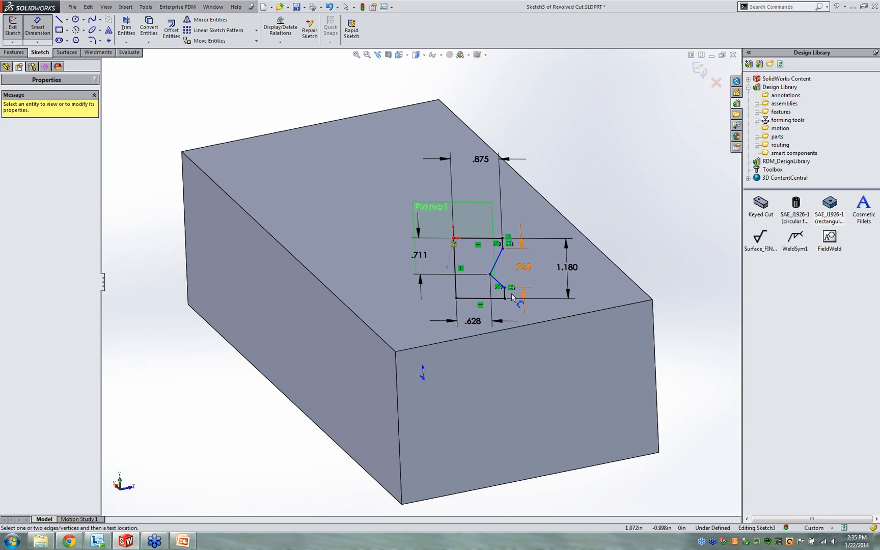
left_click(504, 289)
left_click(498, 298)
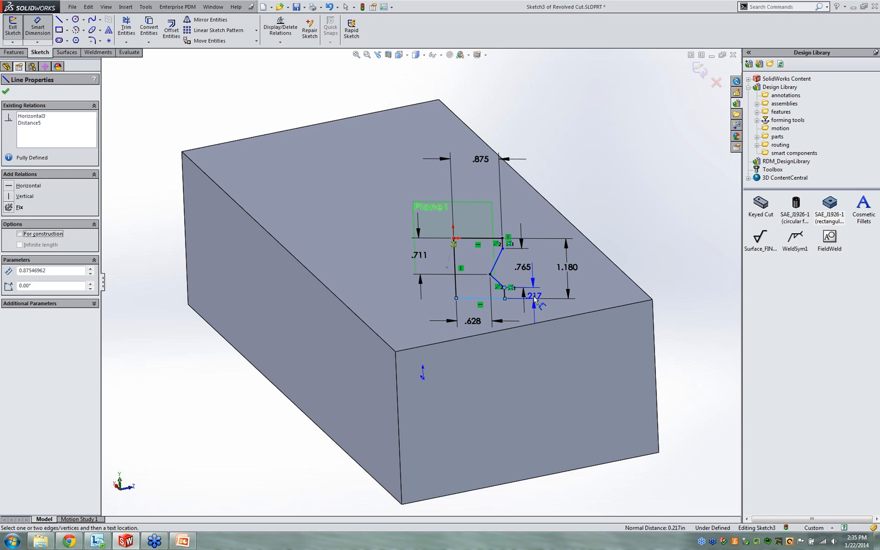
left_click(600, 281)
key("Return")
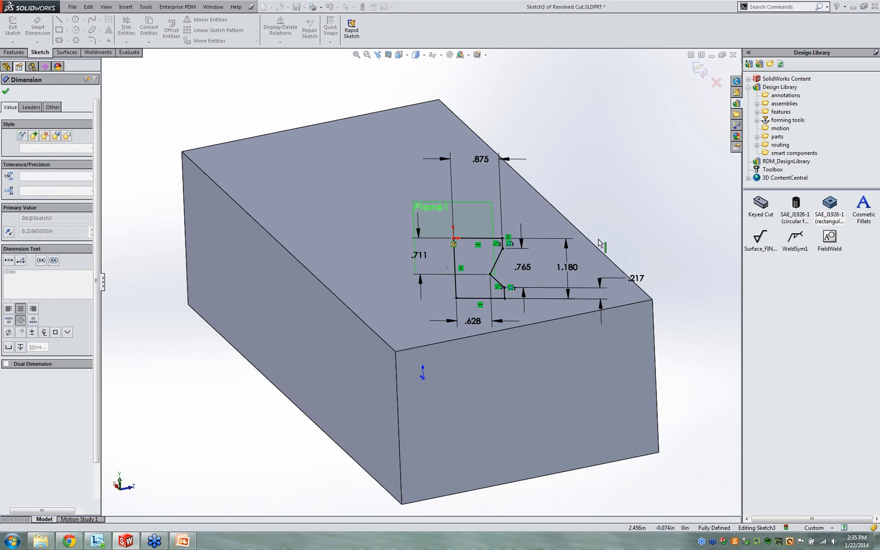
key("Escape")
middle_click_drag(664, 254, 666, 217)
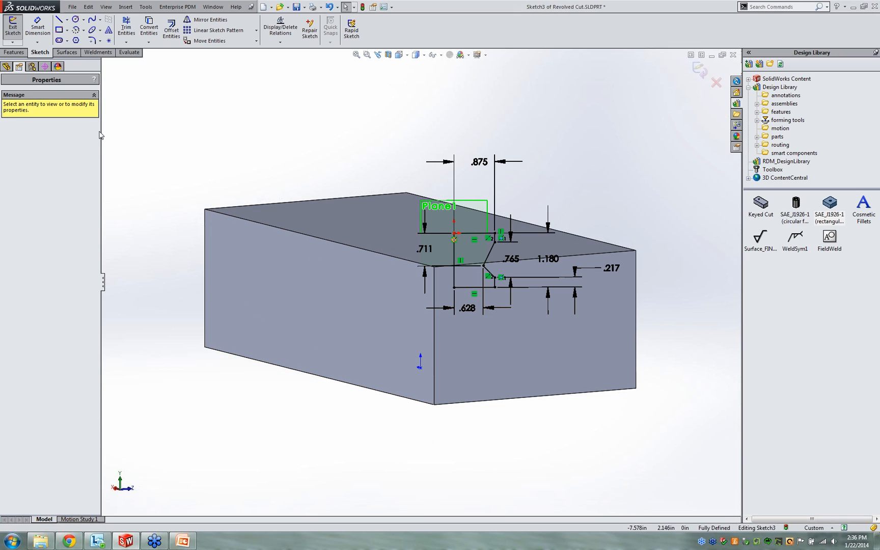
Create a 360° blind revolved cut from the notched profile, using its long vertical line opposite the notch as the axis.
middle_click_drag(314, 85, 298, 107)
left_click(14, 52)
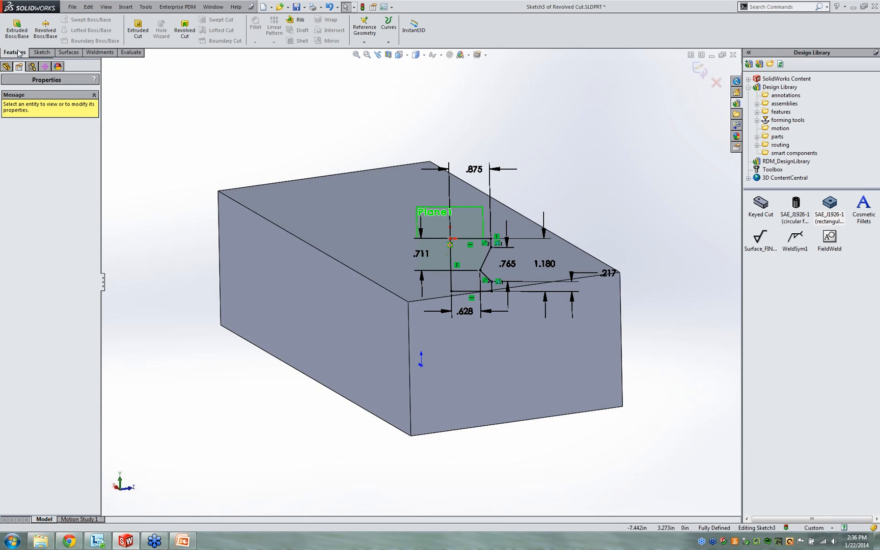
left_click(184, 29)
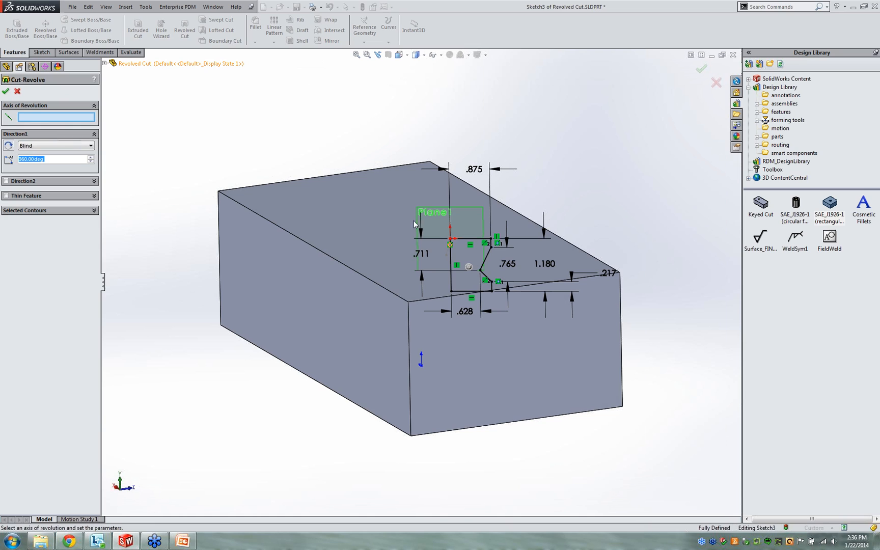
left_click(452, 266)
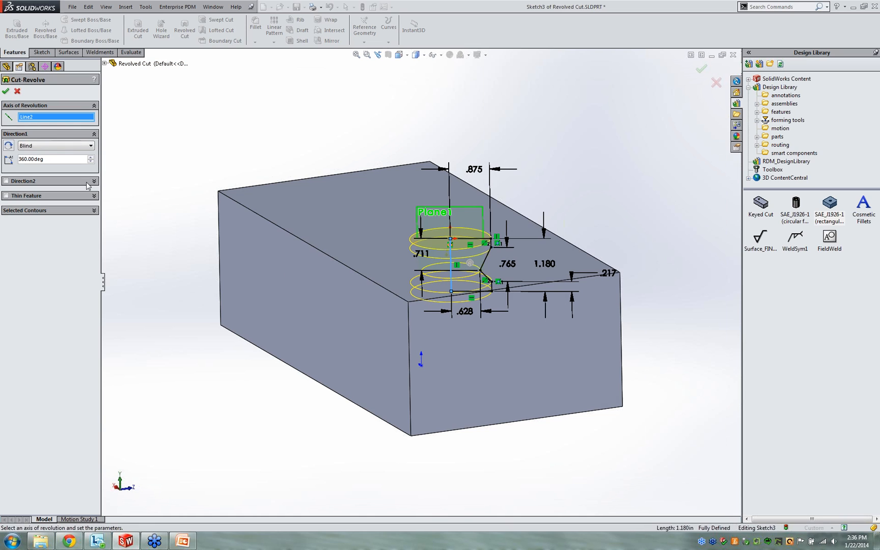
left_click(4, 92)
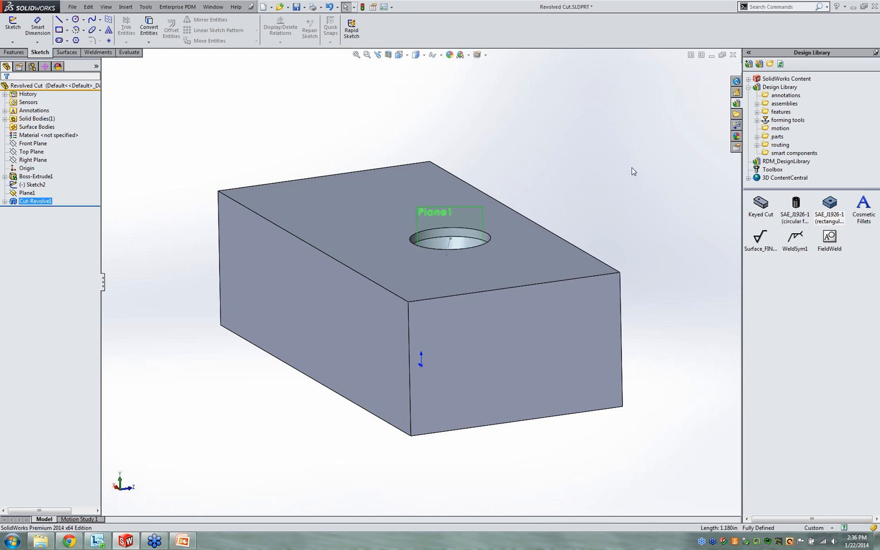
Examine the revolved hole from several angles and check which sketches and plane it is built from.
middle_click_drag(627, 180, 637, 211)
left_click(637, 210)
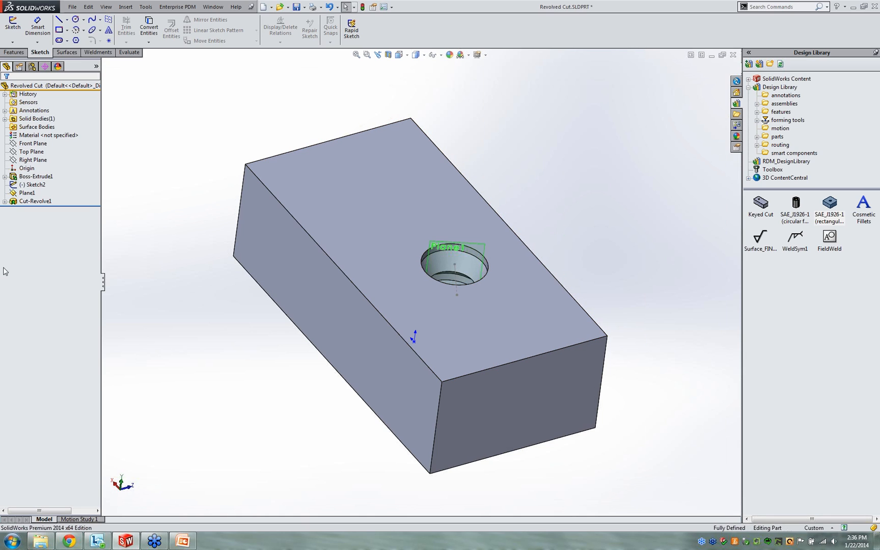
left_click(4, 201)
left_click(23, 210)
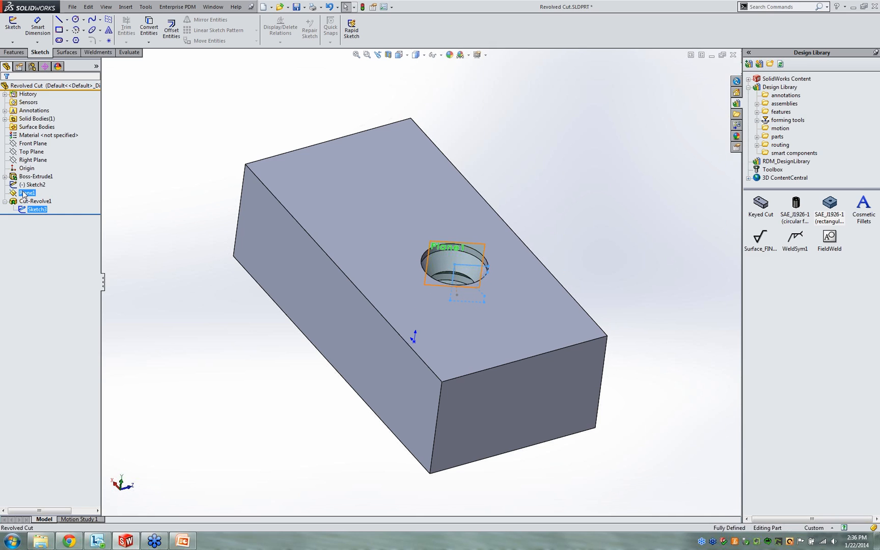
left_click(33, 186)
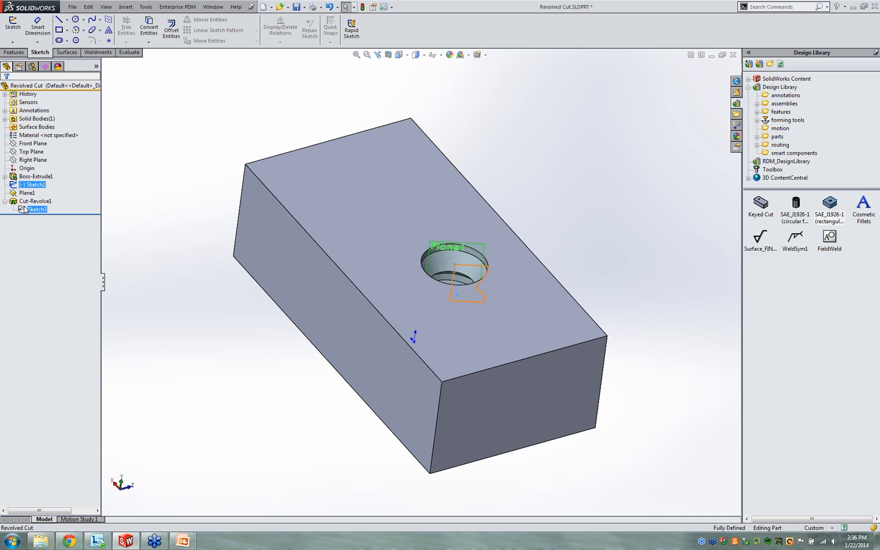
left_click(385, 173)
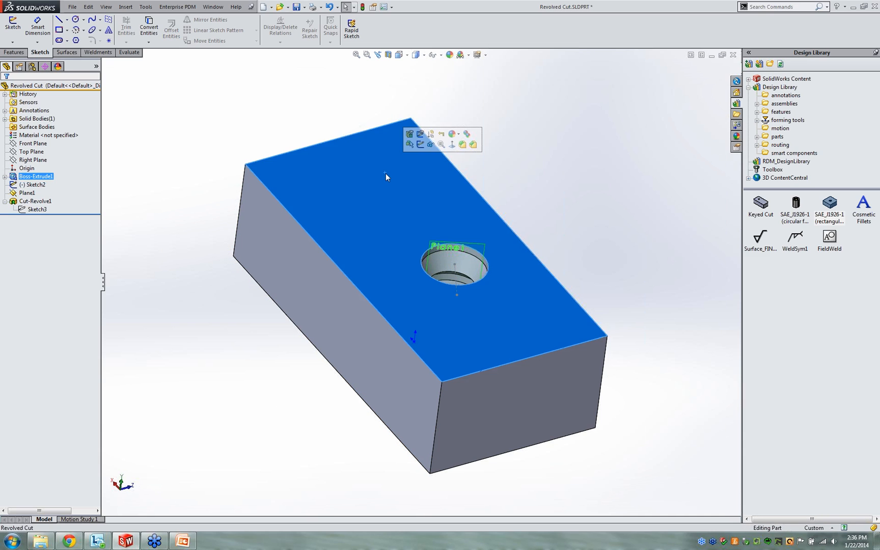
left_click(619, 186)
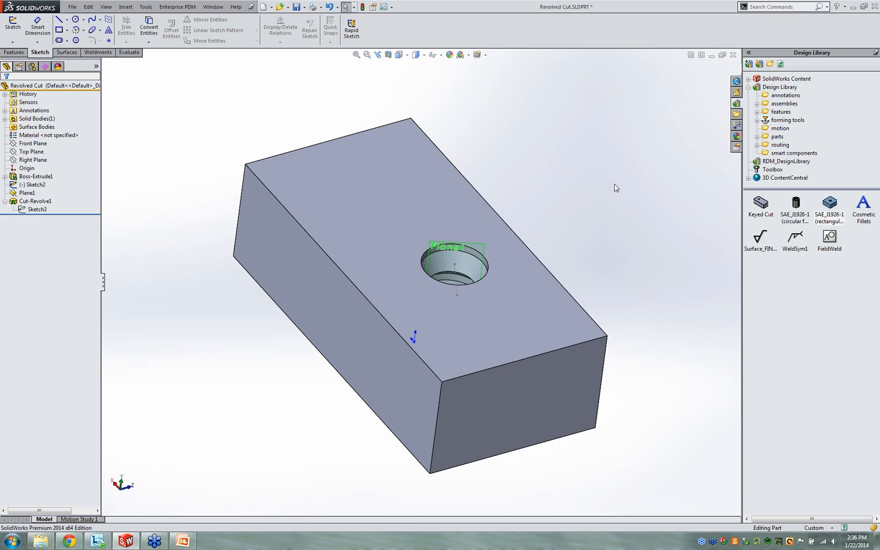
middle_click_drag(584, 253, 652, 291)
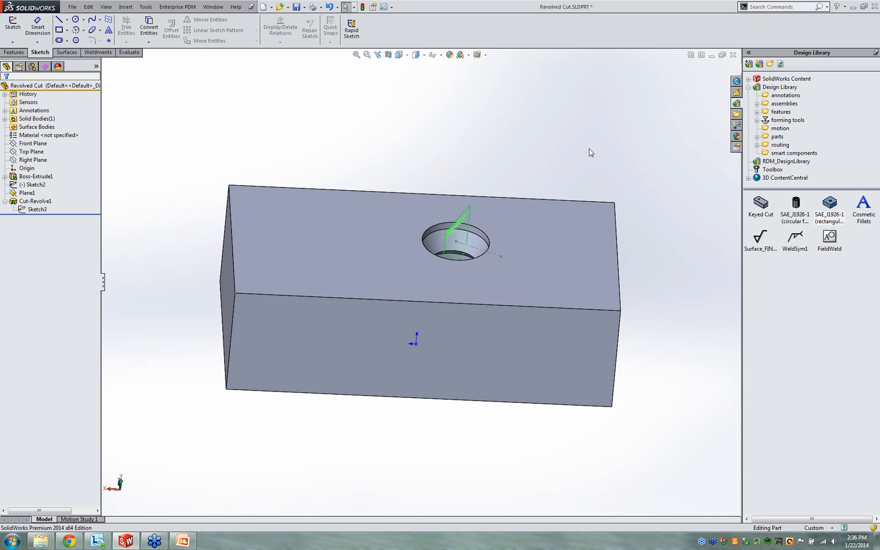
middle_click_drag(331, 126, 295, 106)
scroll(297, 110, "down", 3)
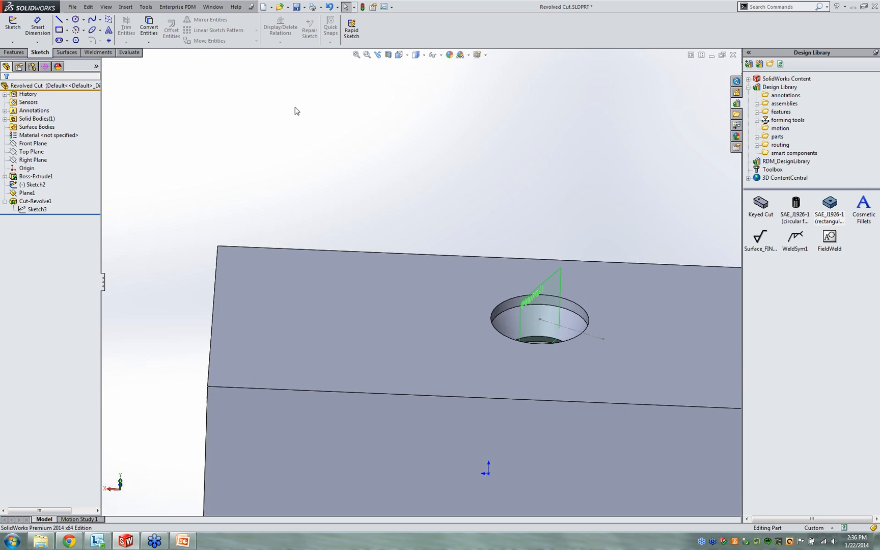
scroll(356, 286, "up", 3)
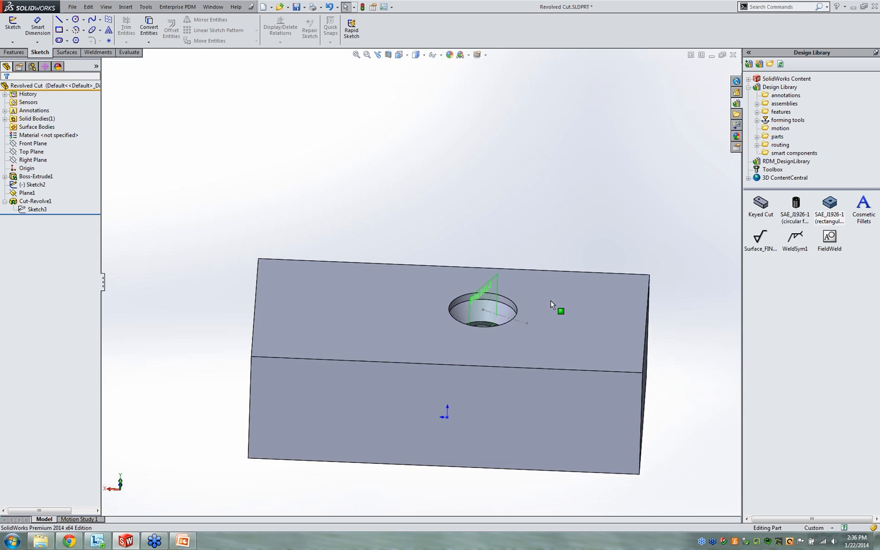
Save the part as Lib Feat Part Revolved Cut.SLDLFP in the desktop's RDM_DesignLibrary folder, declining the simplified version.
left_click(72, 7)
left_click(108, 83)
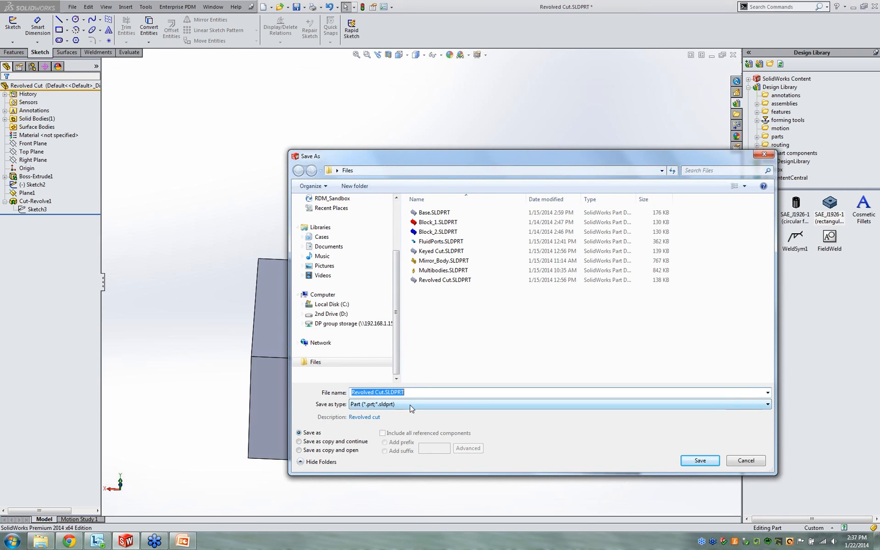
left_click(412, 405)
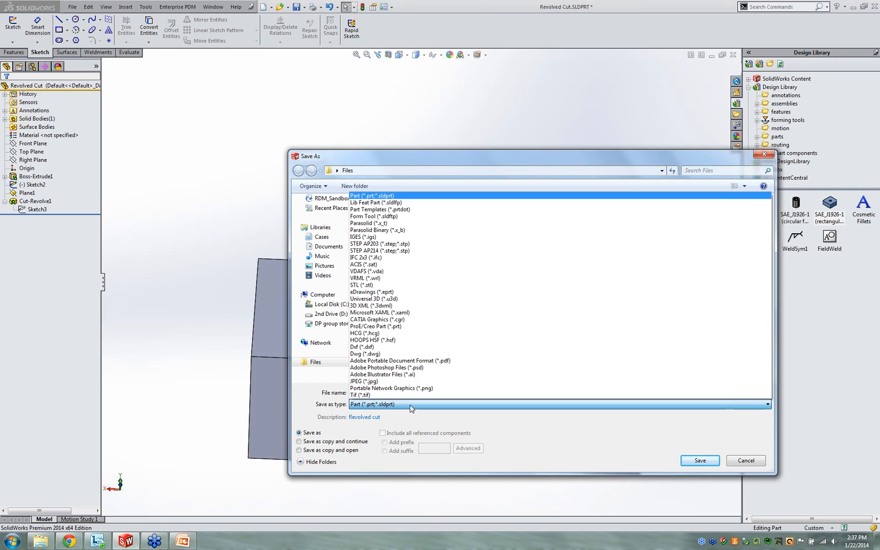
left_click(394, 204)
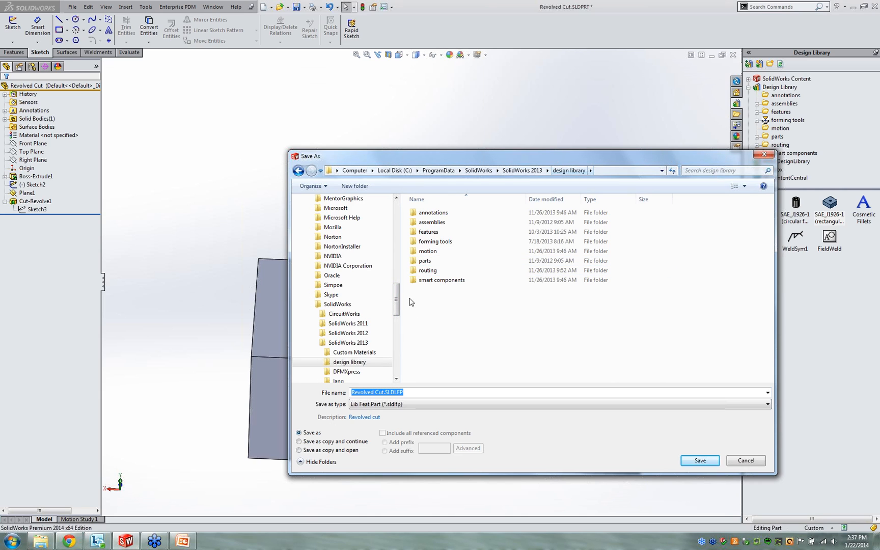
left_click_drag(396, 298, 393, 218)
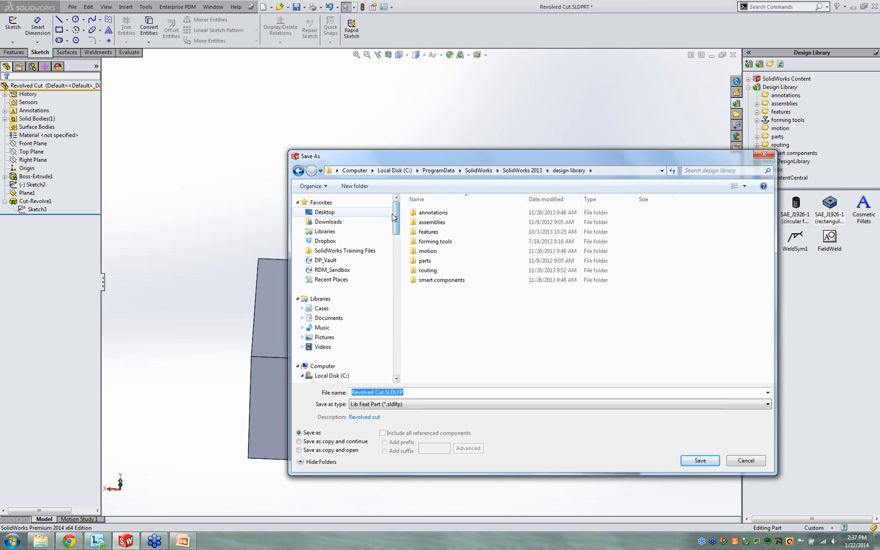
left_click(330, 212)
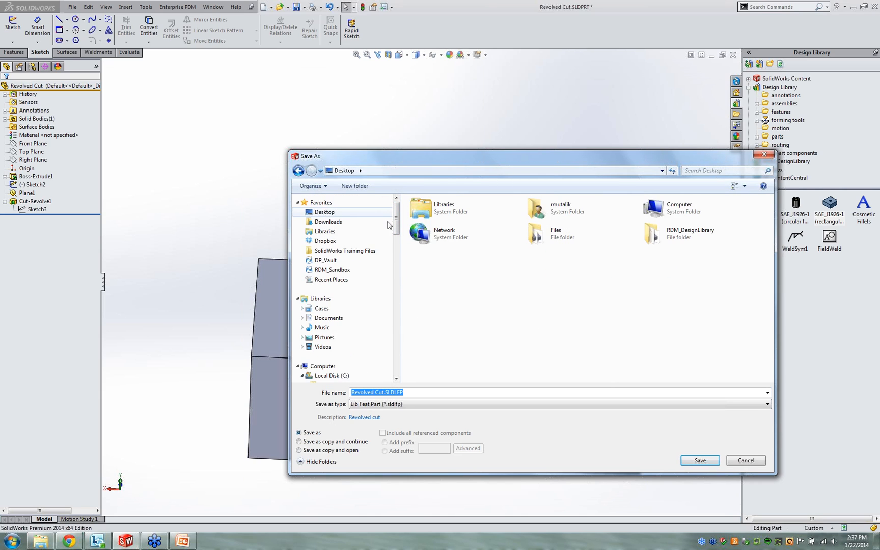
left_click(692, 240)
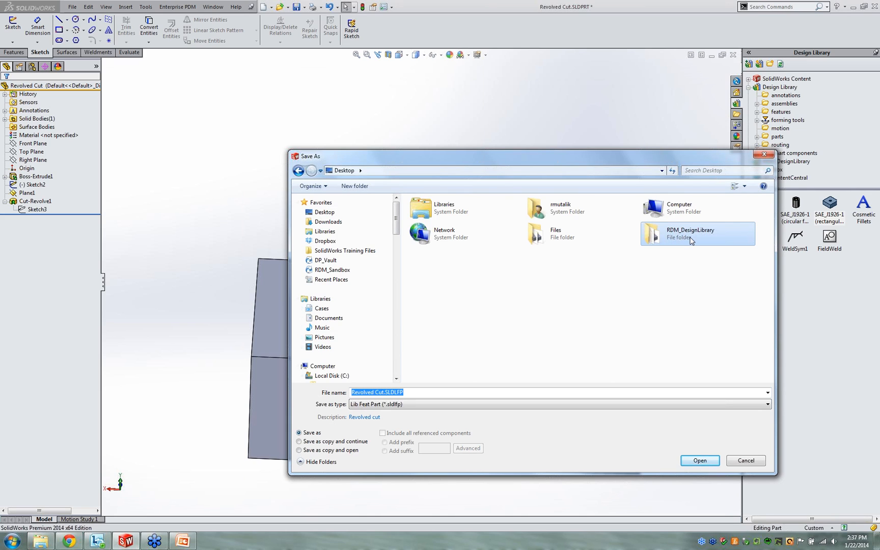
double_click(692, 240)
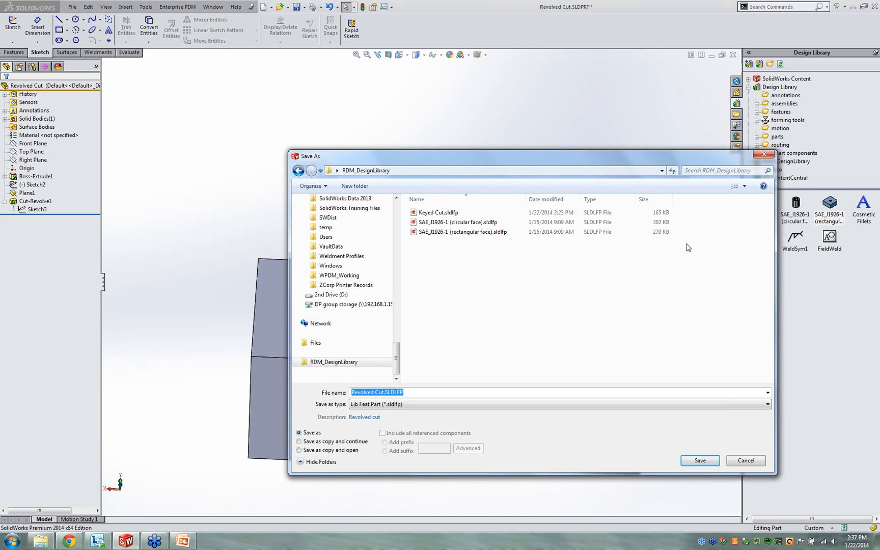
left_click(701, 461)
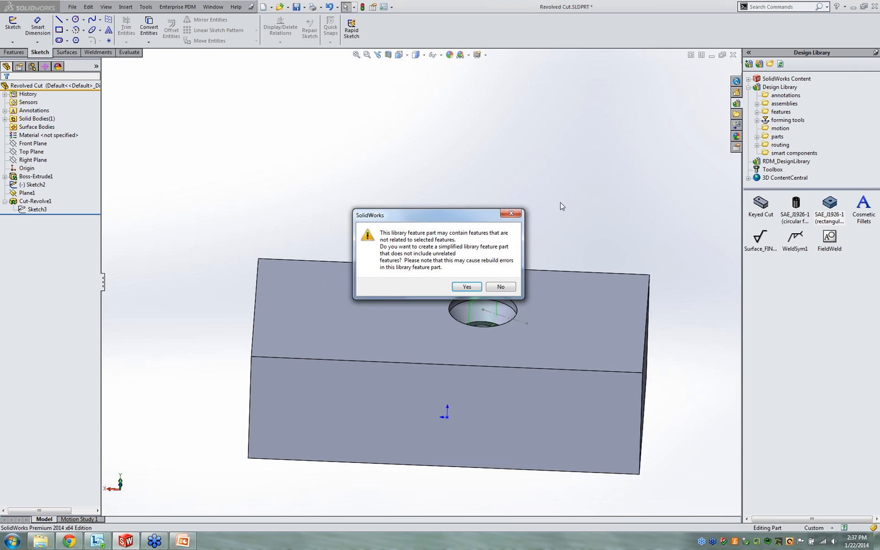
left_click_drag(463, 220, 434, 157)
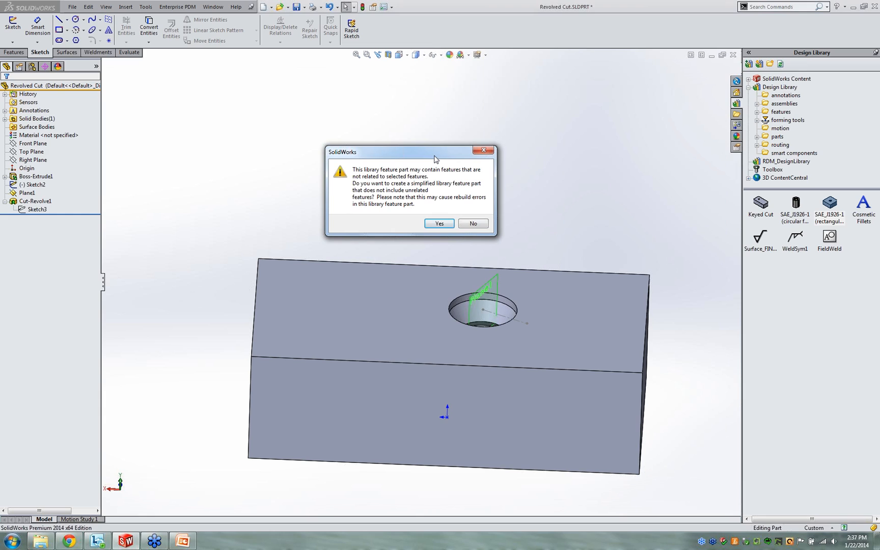
left_click_drag(436, 159, 408, 148)
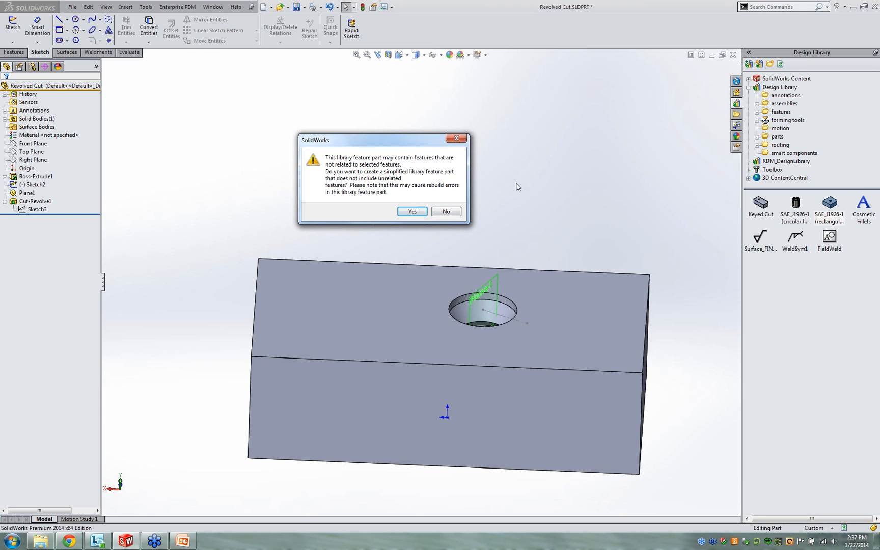
left_click(447, 212)
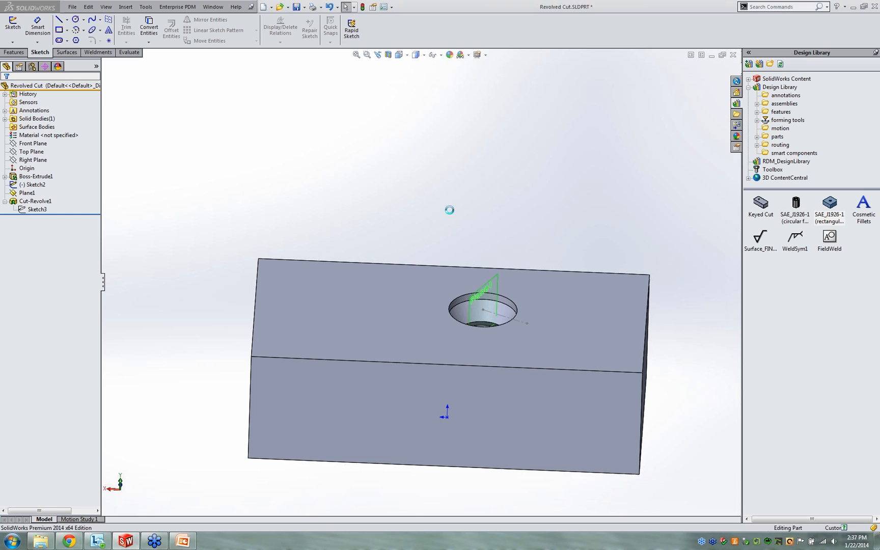
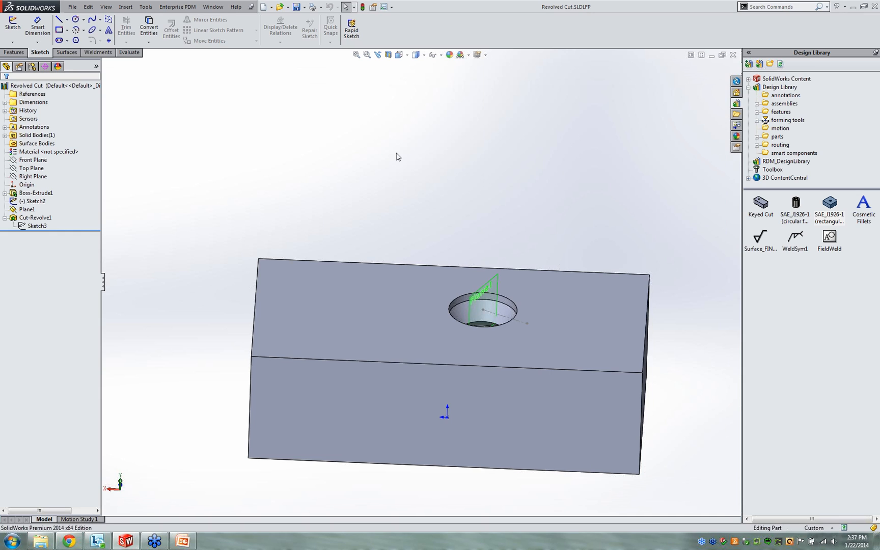
Add Sketch2, Plane1 and Cut-Revolve1 together to the library feature.
left_click(5, 218)
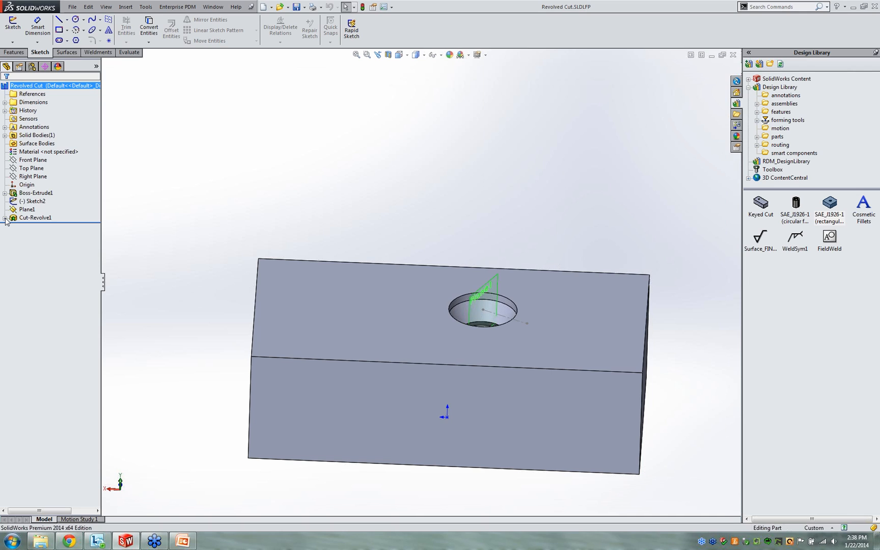
left_click(23, 218)
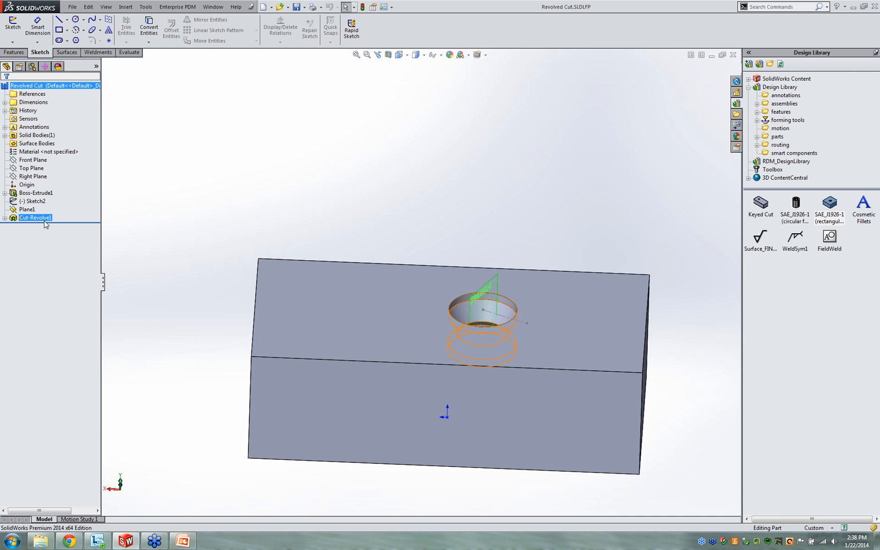
left_click(44, 220)
left_click(31, 202, "ctrl")
left_click(30, 210, "ctrl")
left_click(37, 203, "ctrl")
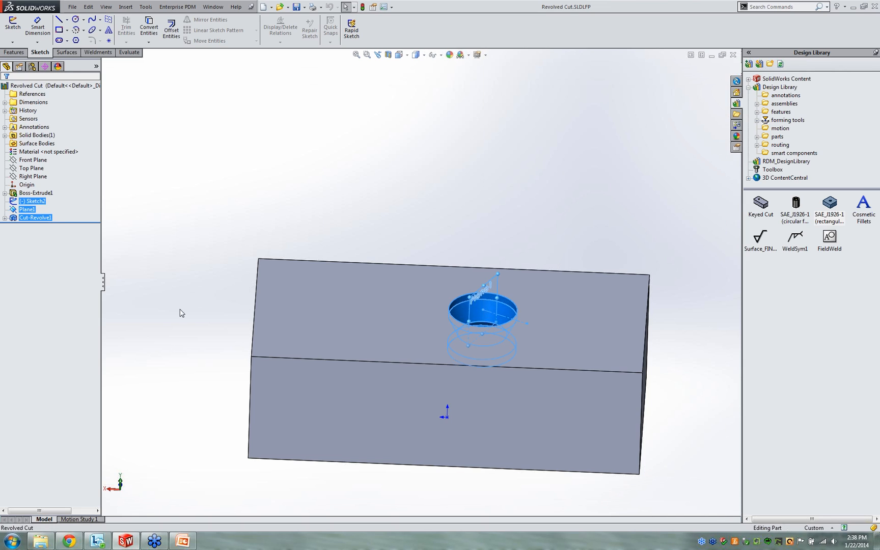
right_click(32, 205)
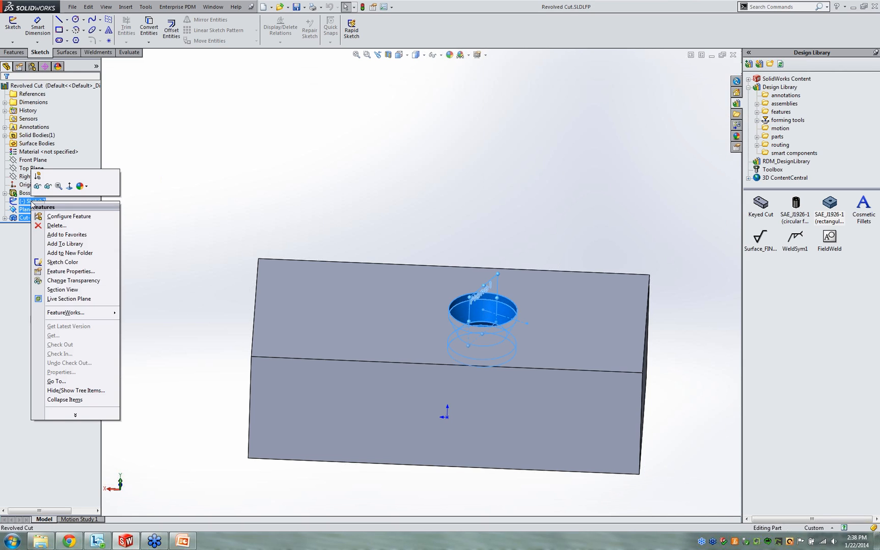
left_click(65, 244)
left_click(10, 203)
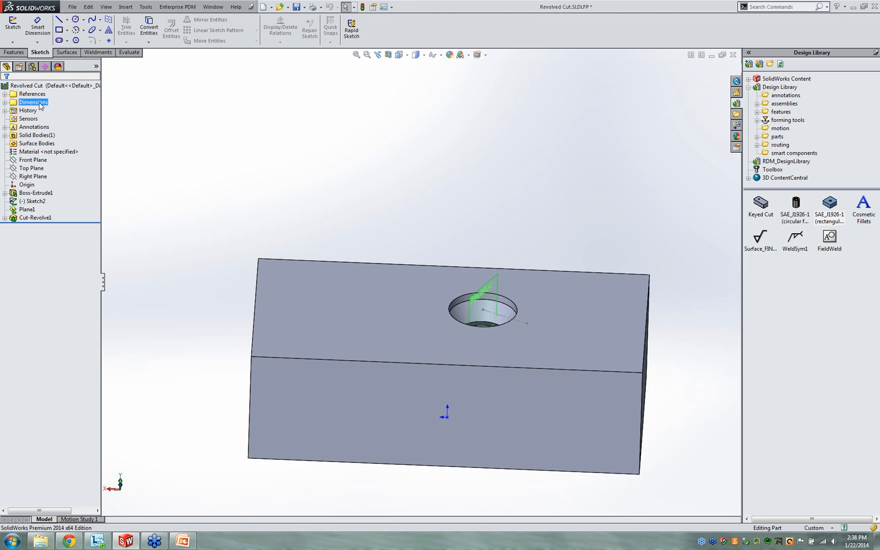
Examine the library feature's placement plane reference and its list of dimensions.
left_click(4, 94)
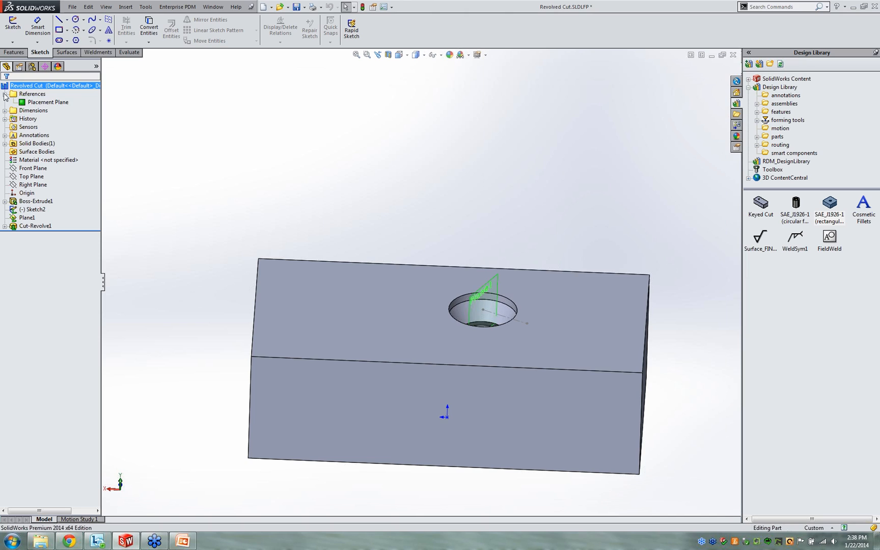
left_click(49, 103)
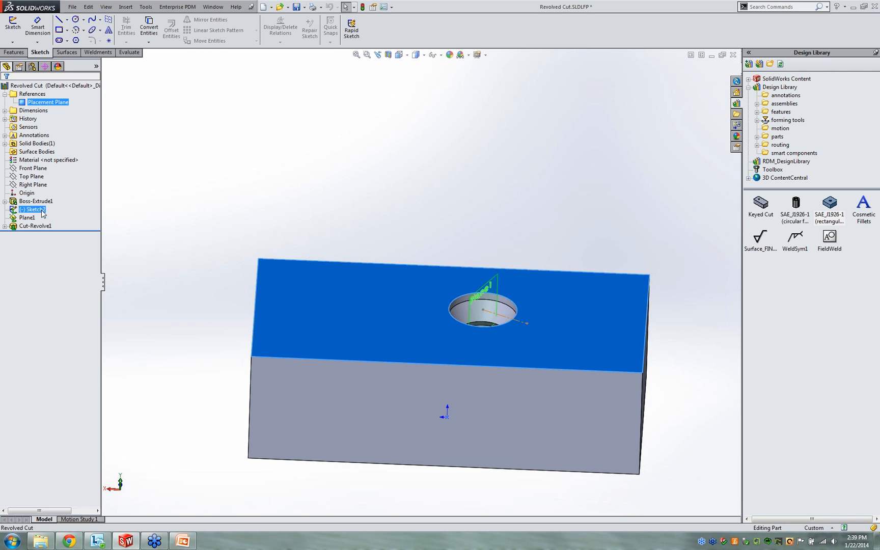
left_click(222, 185)
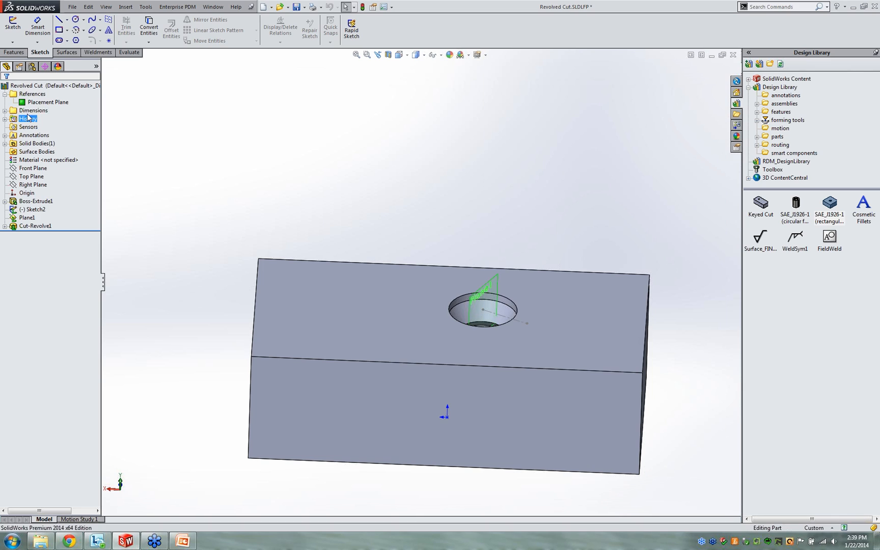
left_click(4, 110)
left_click(39, 127)
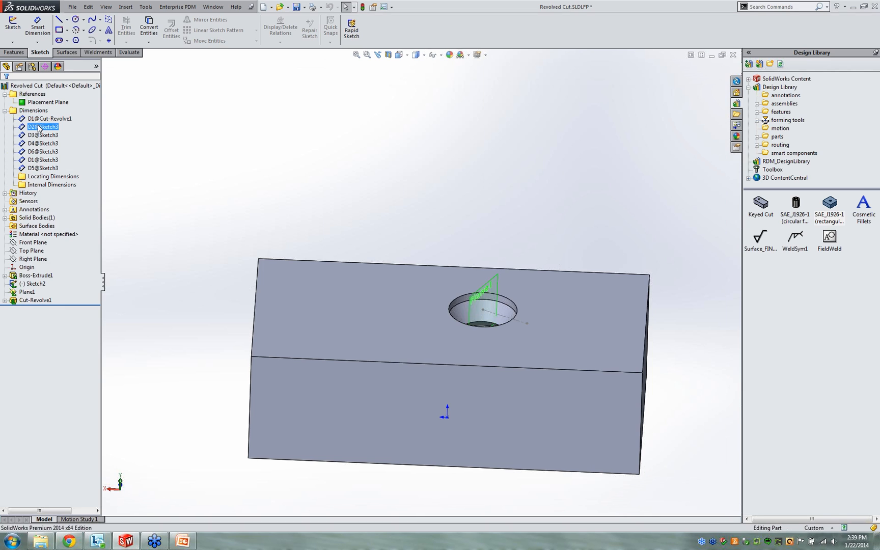
left_click(43, 143)
left_click(483, 312)
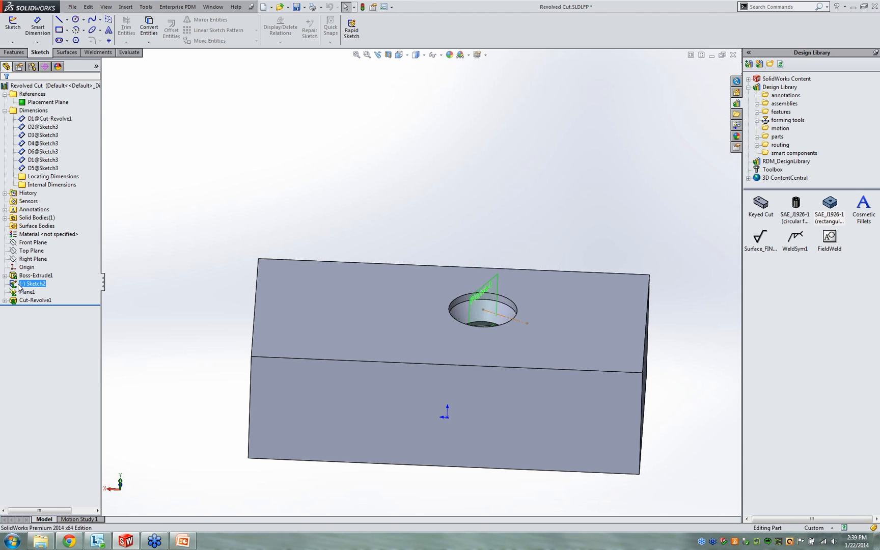
Edit Sketch2 and dimension the centerline's locating point from the far long edge of the block's upper face.
left_click(43, 262)
middle_click_drag(505, 220, 503, 245)
right_click_drag(503, 246, 507, 167)
left_click(481, 318)
left_click(483, 256)
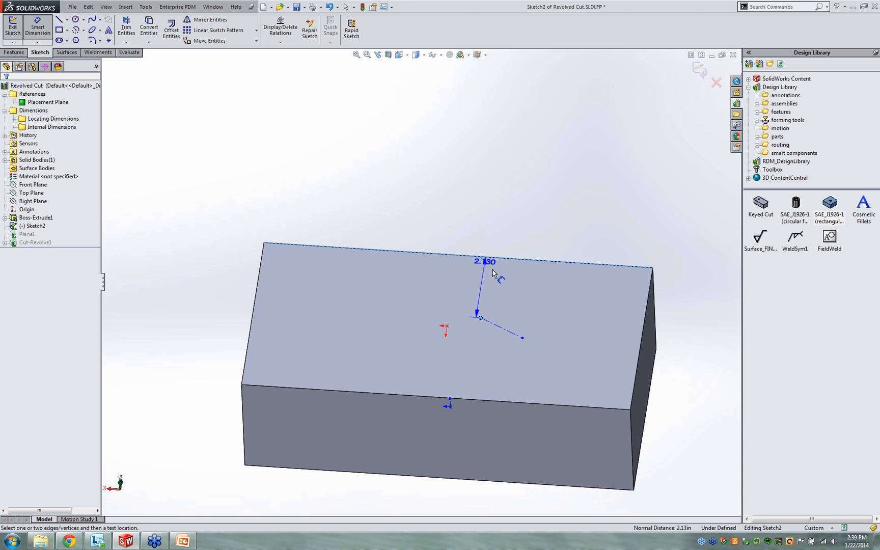
left_click(492, 271)
left_click(434, 259)
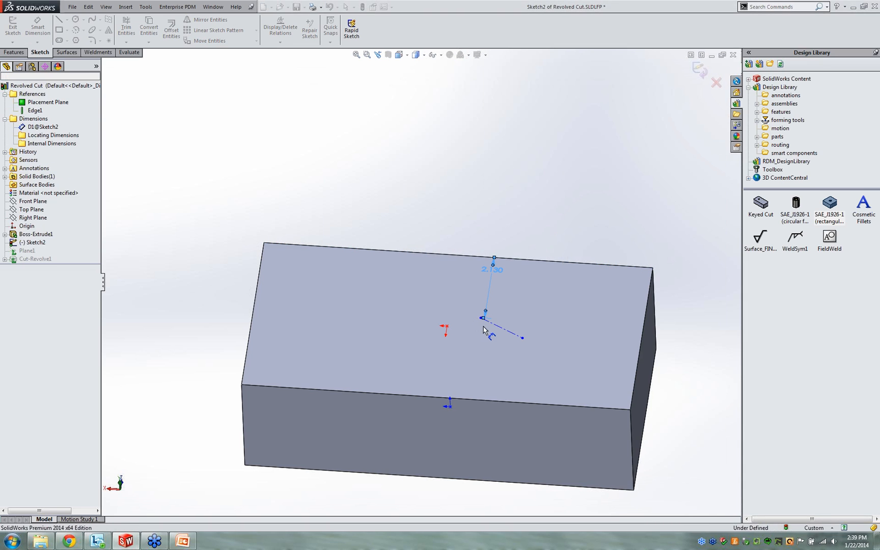
Dimension the locating point from the left short edge of the block's upper face and exit Sketch2.
left_click(254, 309)
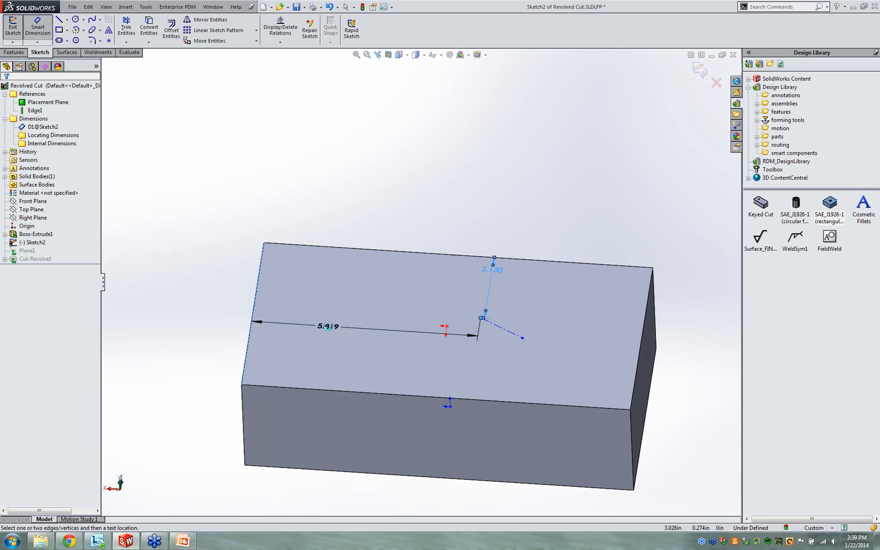
left_click(328, 327)
left_click(270, 316)
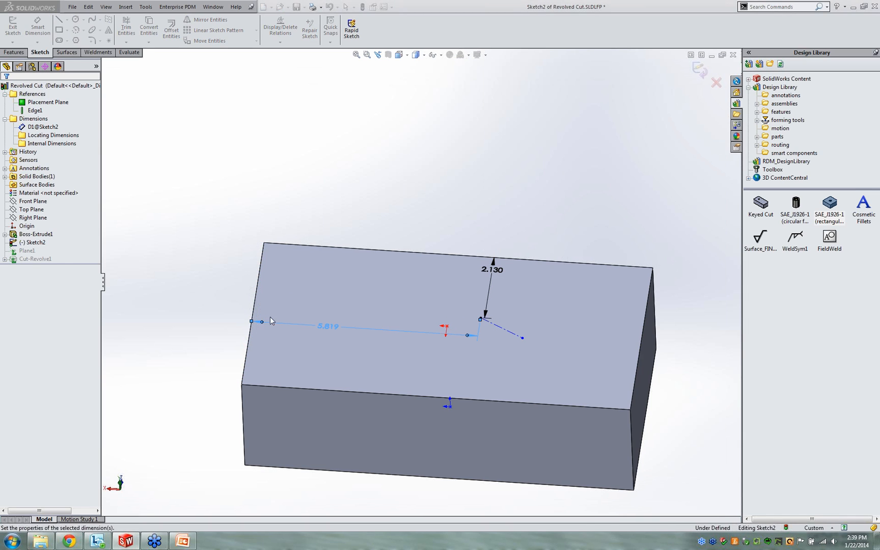
left_click(493, 203)
left_click(703, 70)
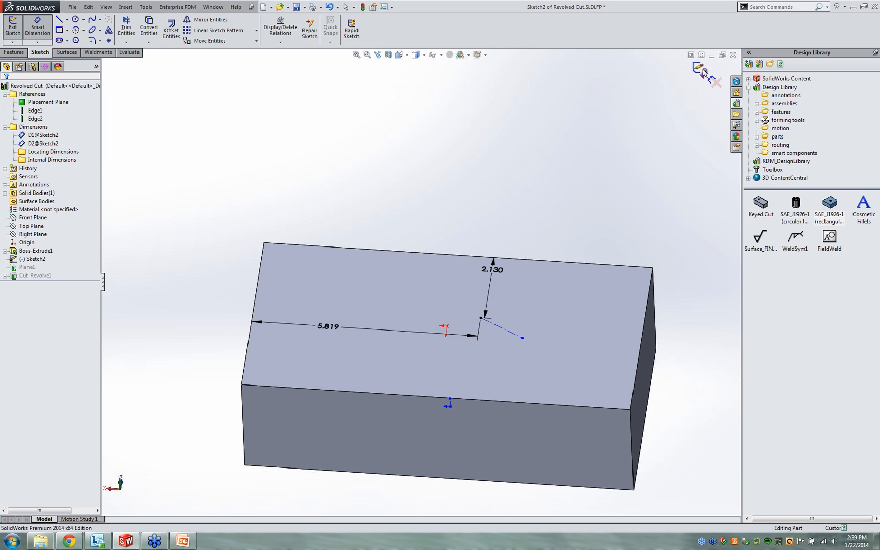
Move D1@Sketch2 and D2@Sketch2 into the Locating Dimensions folder of the library feature.
left_click(44, 201)
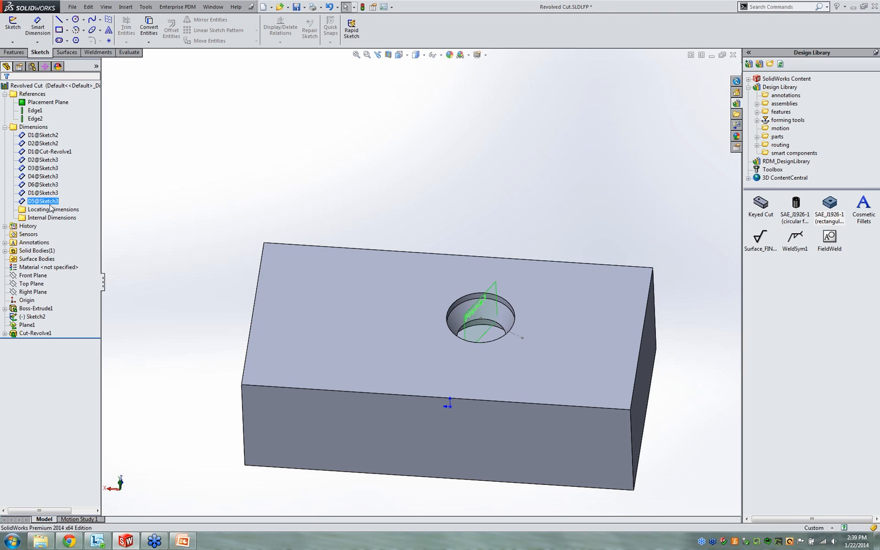
left_click(47, 135)
left_click(46, 144)
left_click(47, 138, "ctrl")
left_click(47, 136)
mouse_move(48, 138)
left_mouse_down()
mouse_move(77, 210)
mouse_move(58, 140)
mouse_move(80, 181)
mouse_move(68, 202)
left_mouse_up()
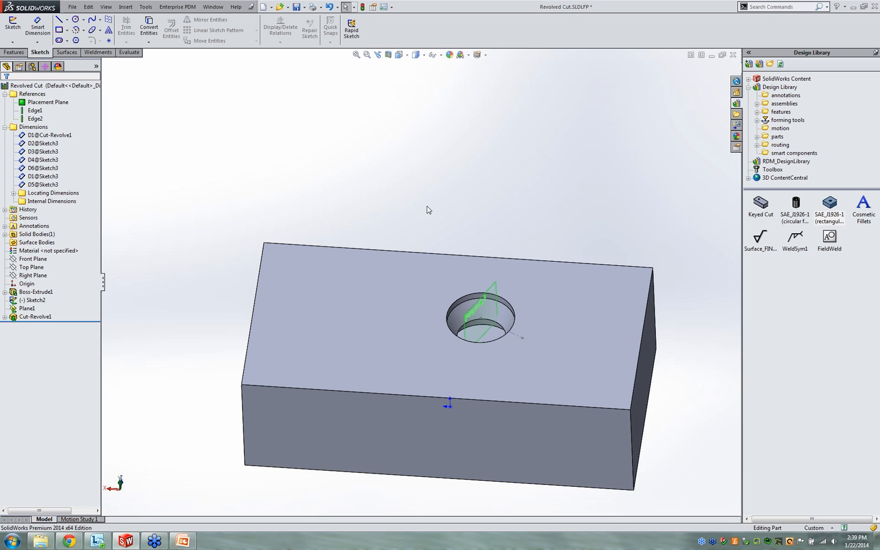
Save the Revolved Cut library feature part and close it.
left_click(72, 7)
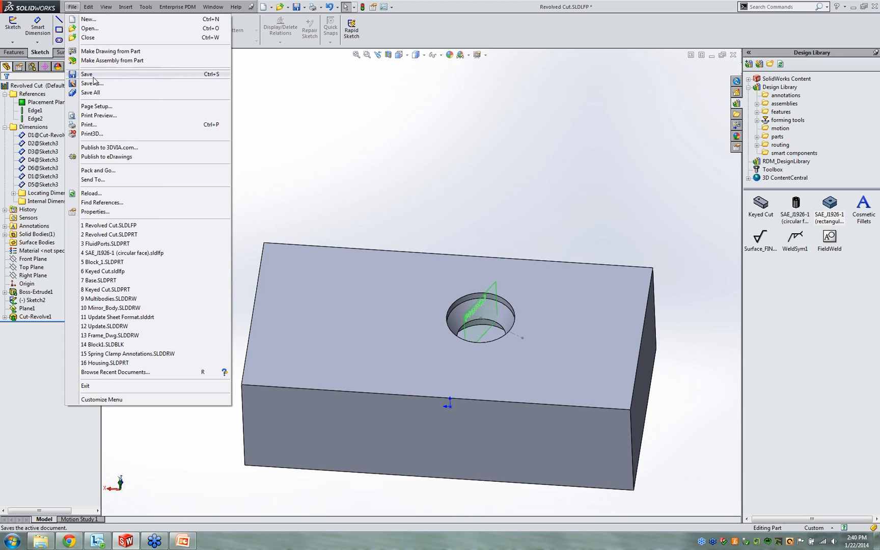
left_click(94, 78)
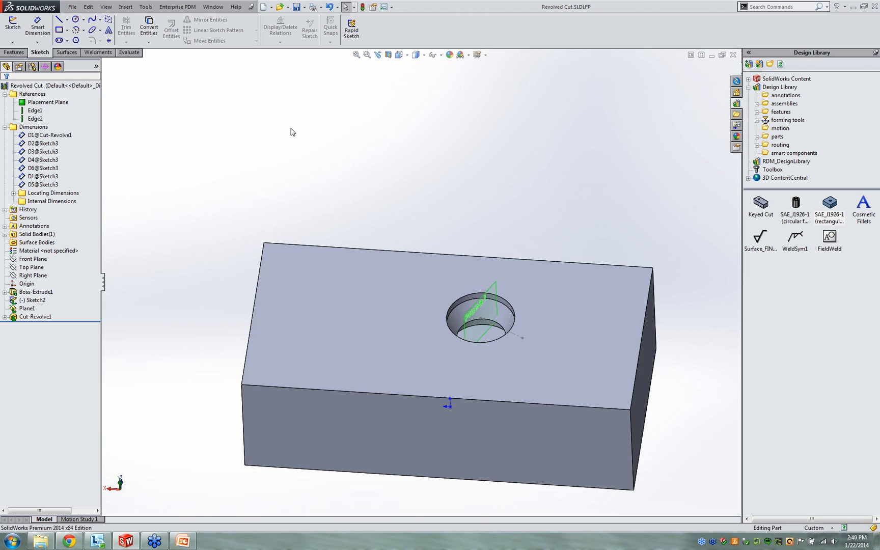
left_click(733, 54)
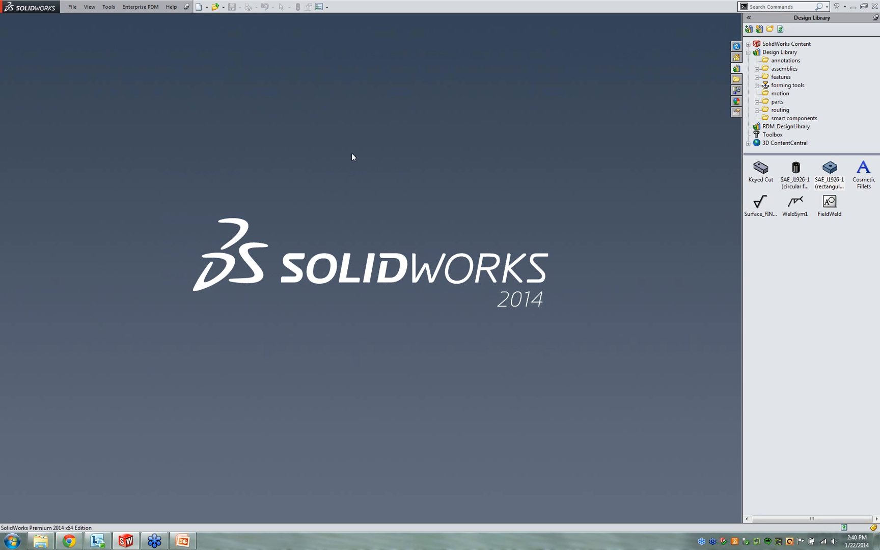
Open Block_2.SLDPRT from the Files folder on the desktop.
left_click(71, 7)
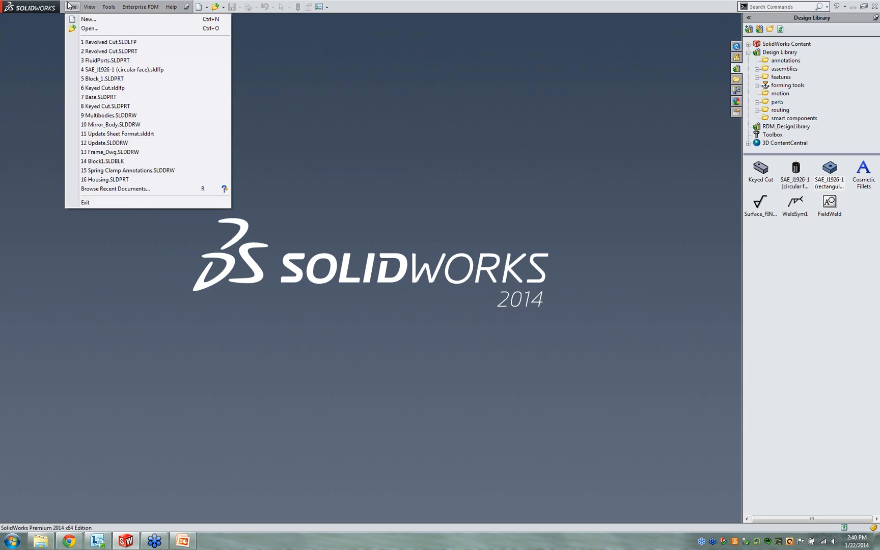
left_click(86, 25)
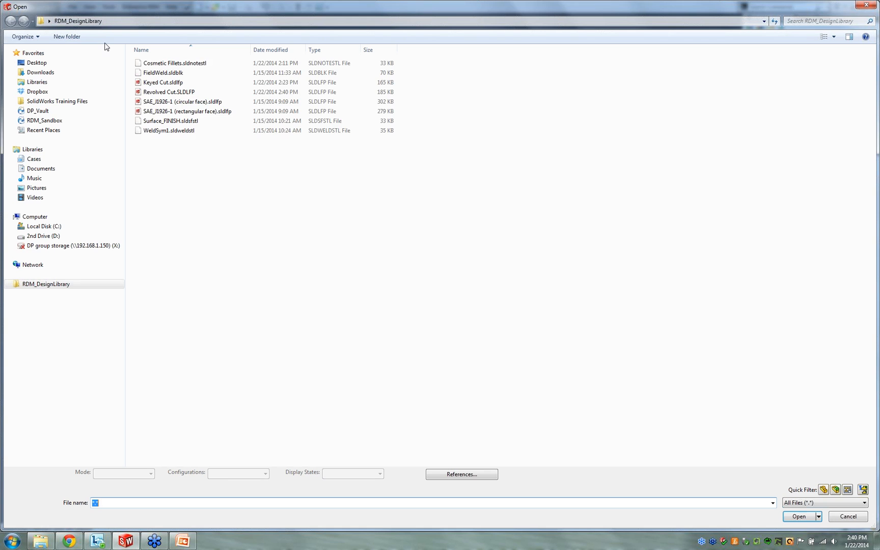
left_click(46, 65)
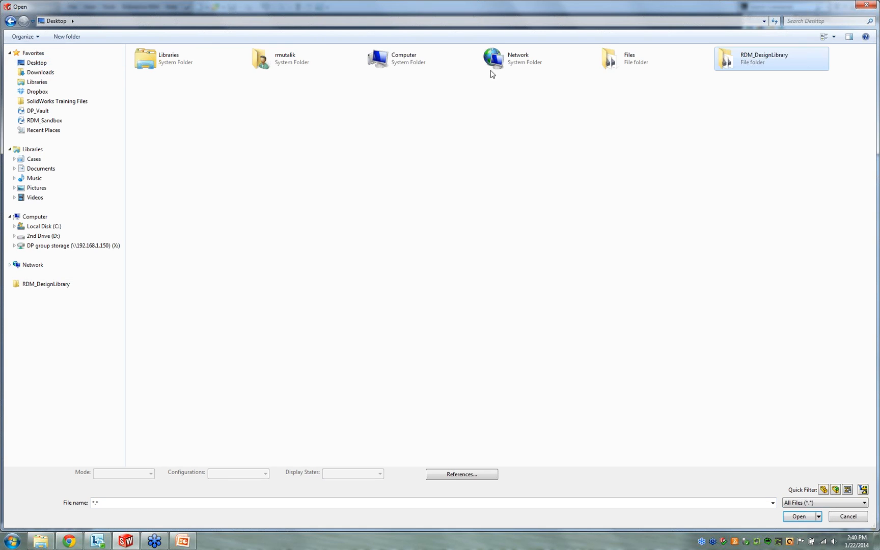
double_click(605, 57)
left_click(199, 83)
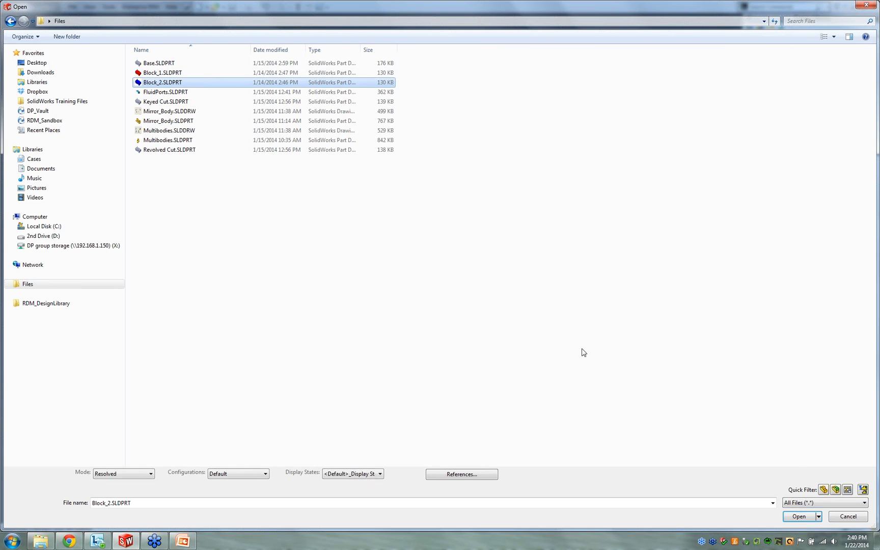
left_click(804, 516)
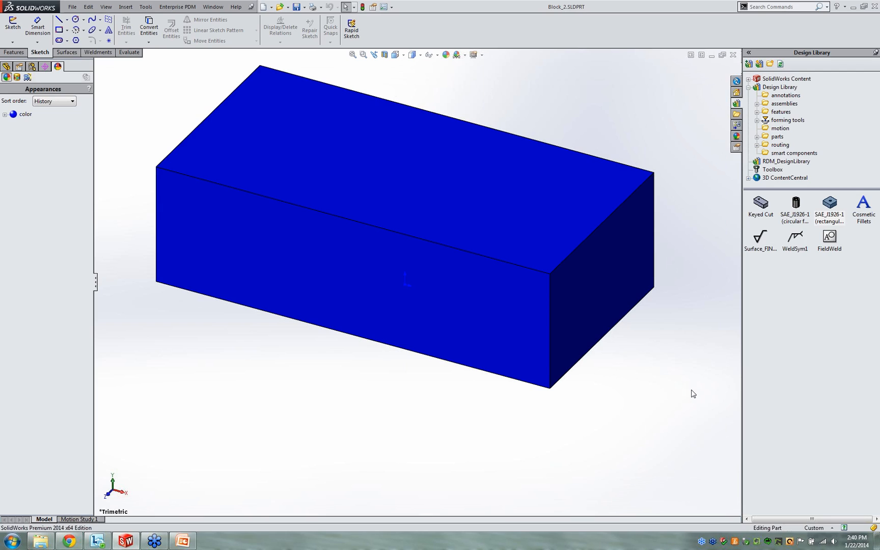
Look for Revolved Cut in RDM_DesignLibrary and try to add the desktop's RDM_DesignLibrary folder as a library location.
double_click(787, 162)
left_click(693, 364)
left_click(778, 162)
left_click(709, 278)
left_click(750, 63)
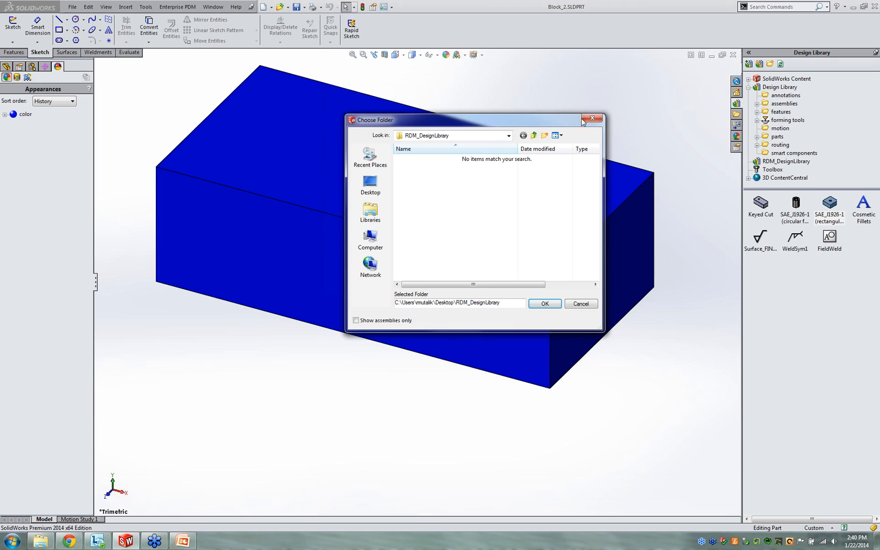
left_click(370, 183)
double_click(448, 176)
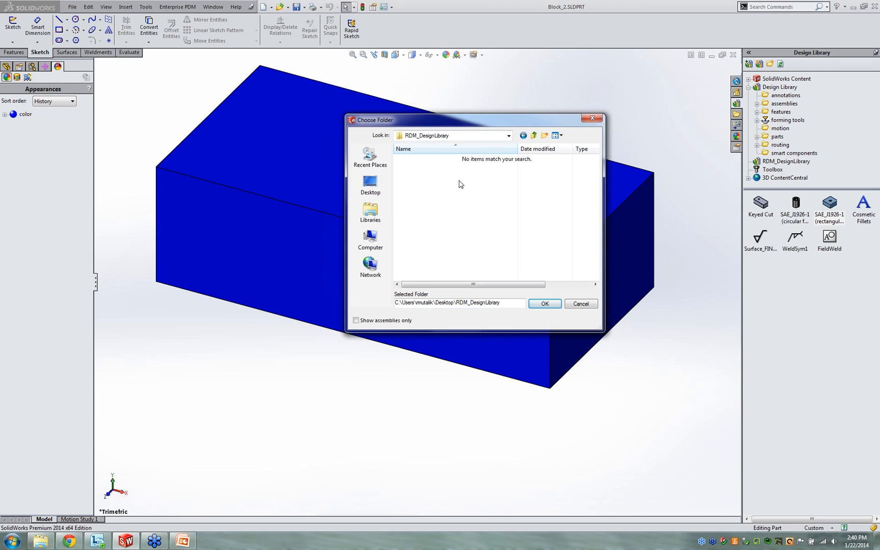
left_click_drag(455, 286, 422, 277)
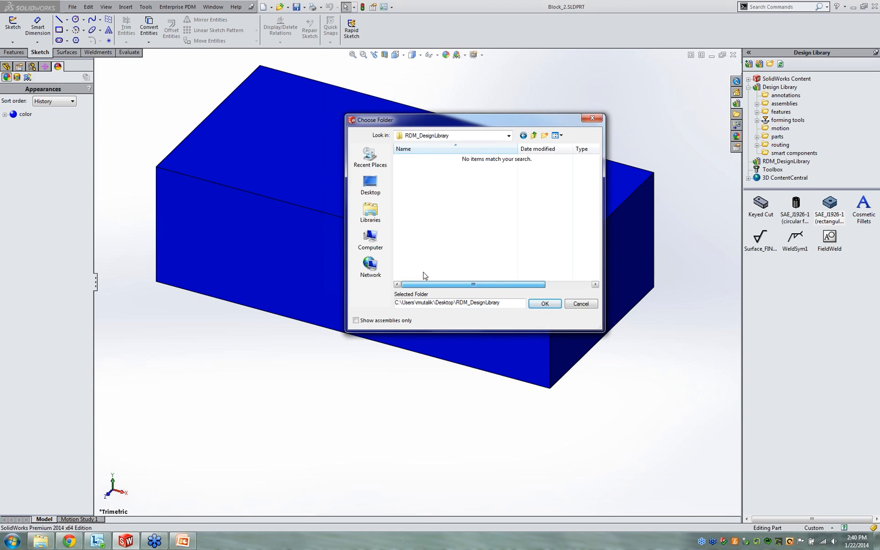
left_click(545, 304)
Check the desktop's RDM_DesignLibrary folder in Windows Explorer for the Revolved Cut.SLDLFP file.
left_click(877, 542)
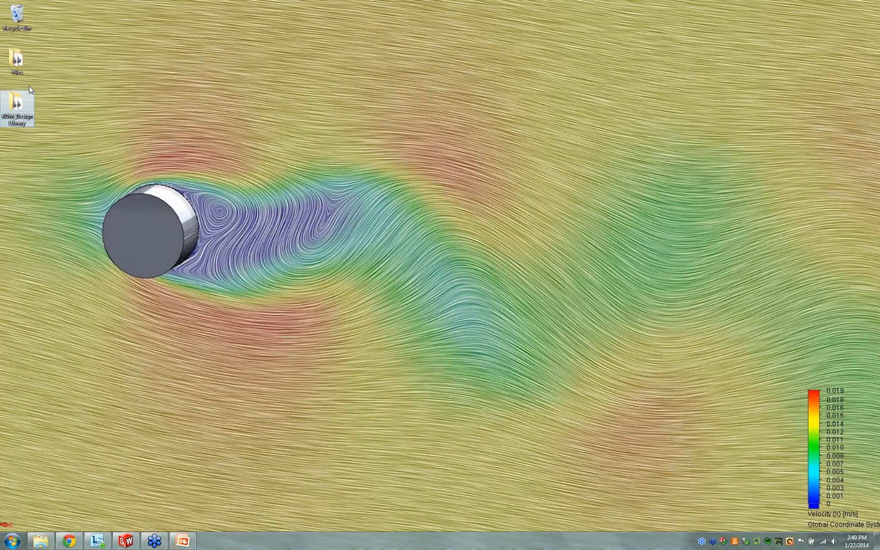
double_click(19, 110)
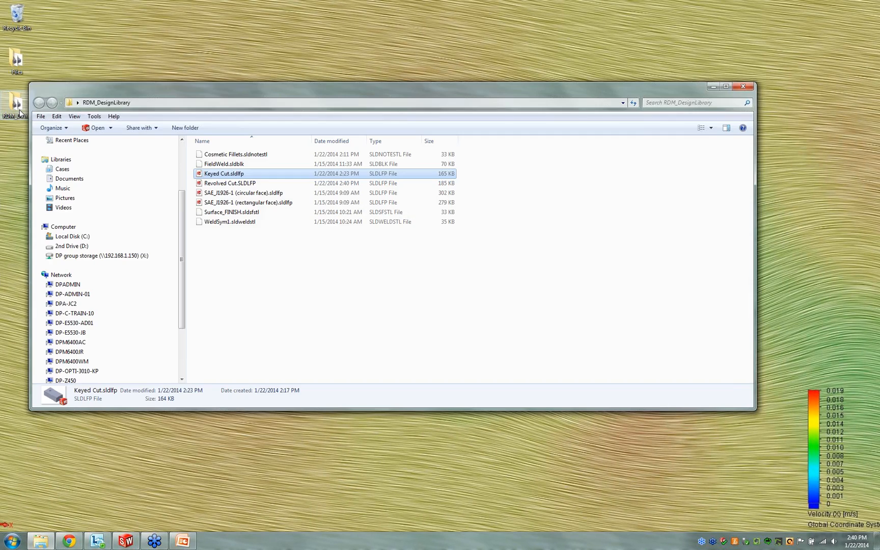
left_click(249, 185)
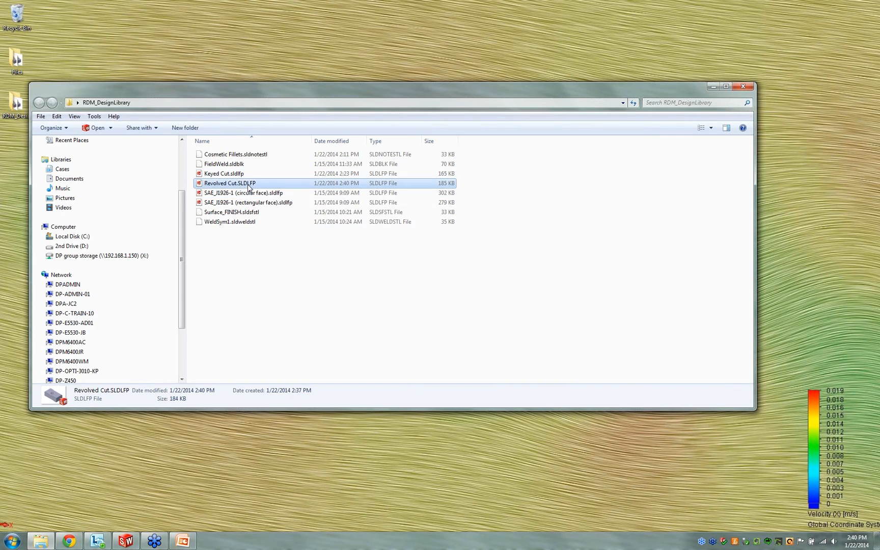
left_click(300, 324)
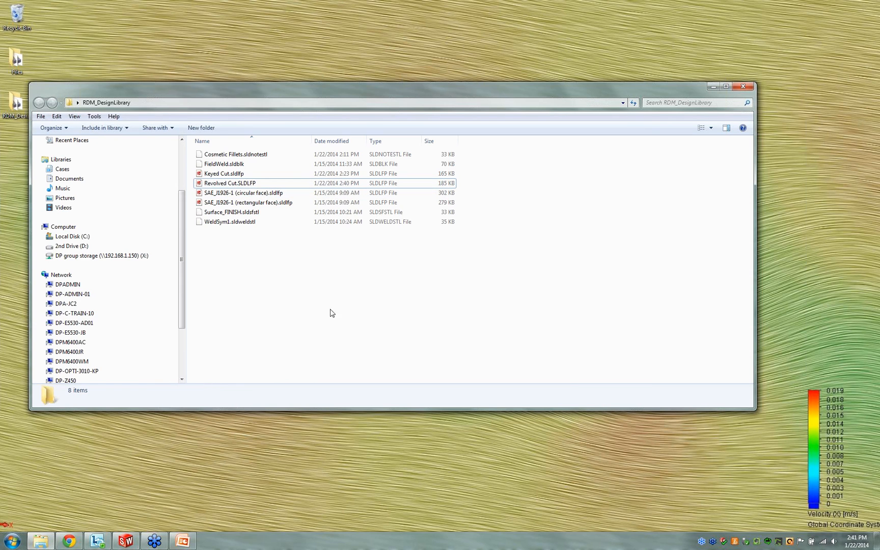
Switch back to SolidWorks, collapse the default Design Library and reload the contents of RDM_DesignLibrary.
left_click(126, 541)
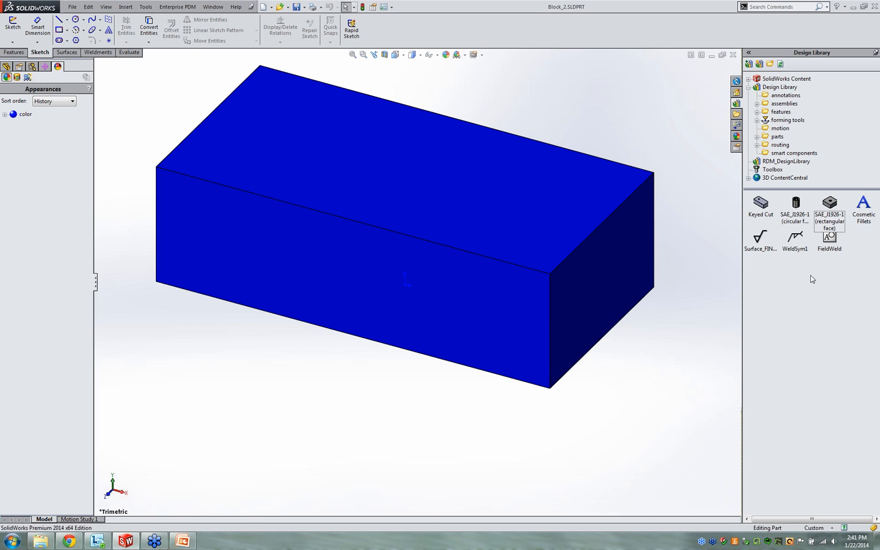
left_click(764, 88)
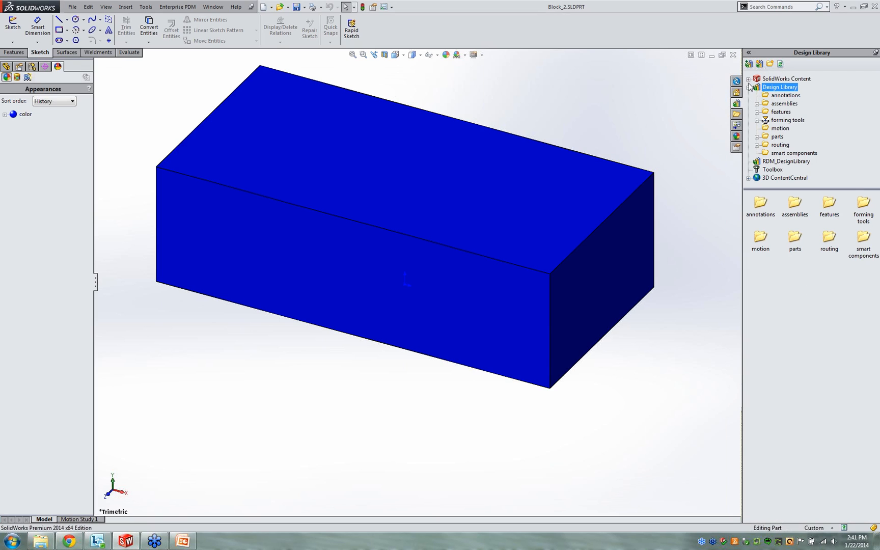
left_click(749, 87)
left_click(770, 95)
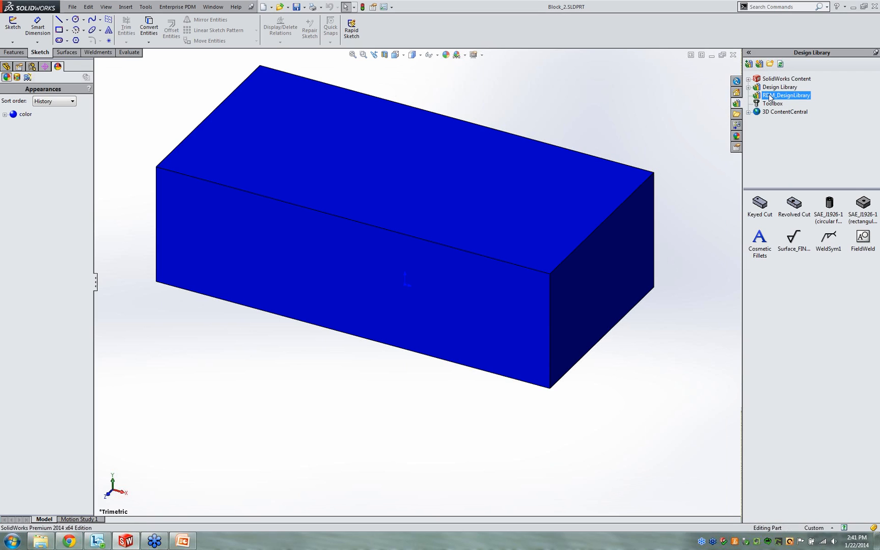
Insert the Revolved Cut library feature onto the upper face of the Block_2 part.
left_click(796, 206)
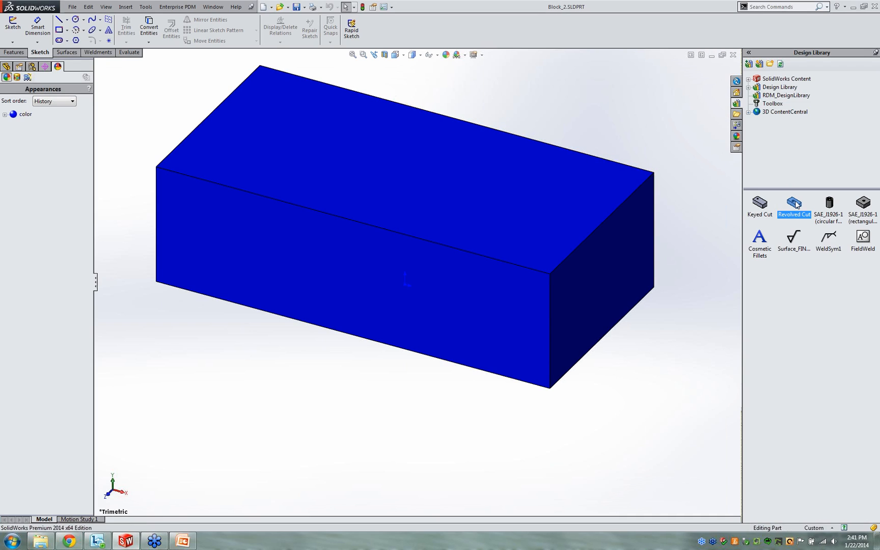
mouse_move(797, 203)
left_click(783, 292)
left_click(794, 203)
mouse_move(798, 205)
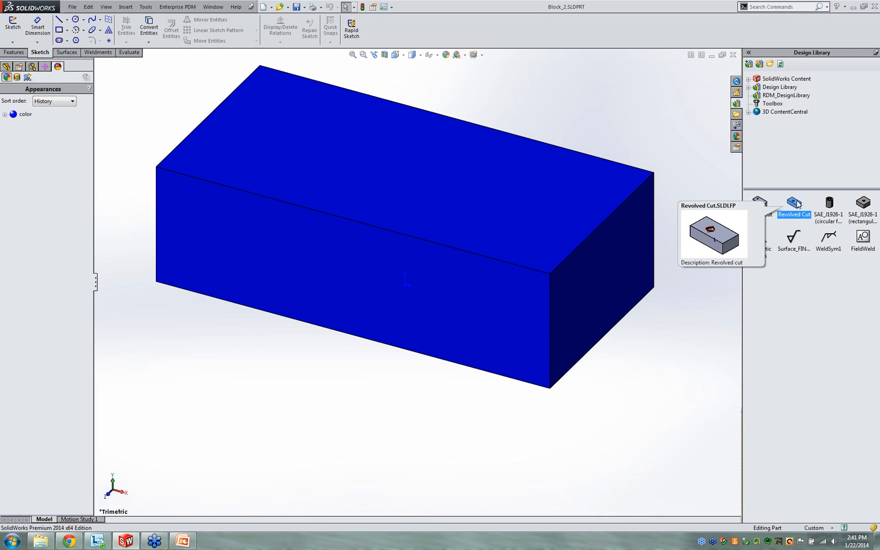
left_click_drag(798, 204, 364, 153)
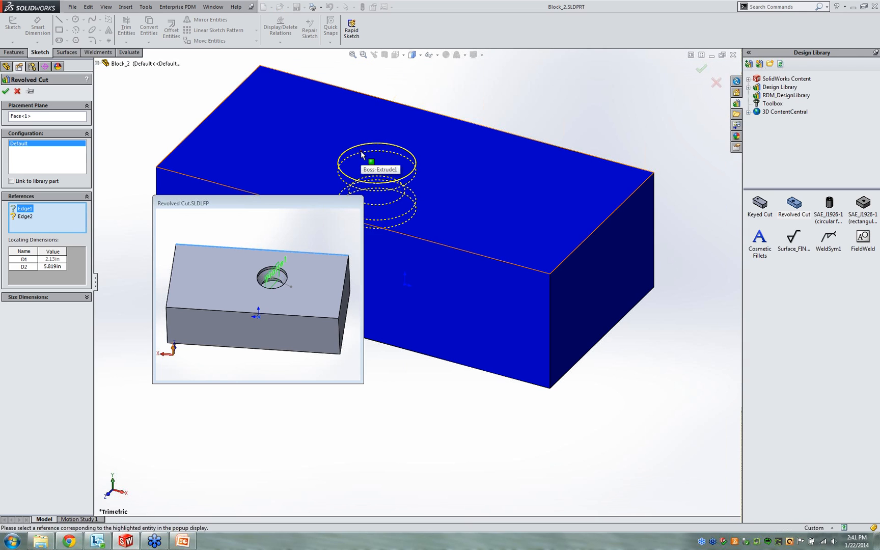
Assign the Edge1 reference to the upper face's far long edge and Edge2 to its left short edge.
left_click(429, 112)
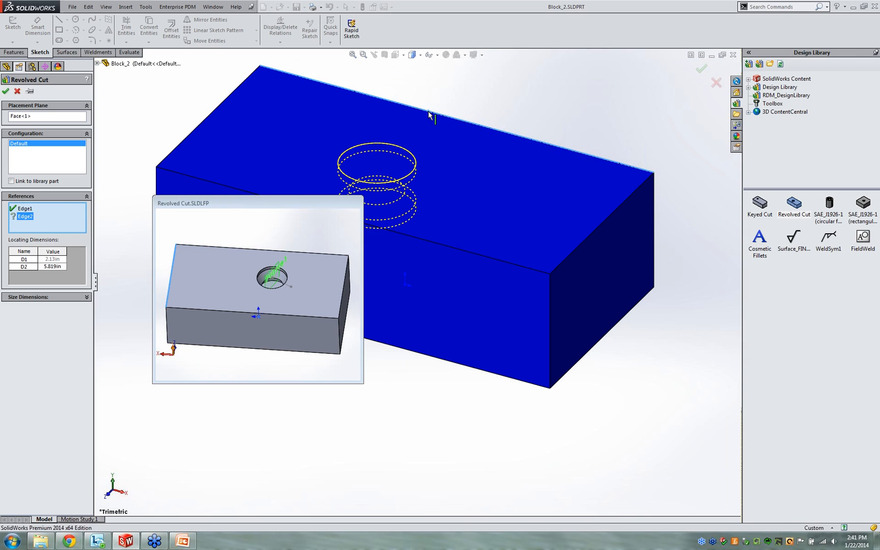
left_click(210, 118)
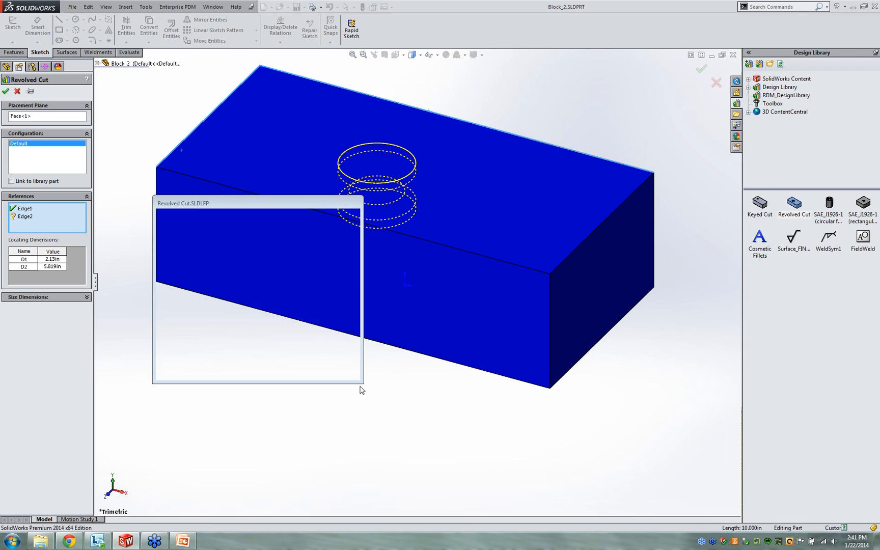
middle_click_drag(378, 413, 335, 512)
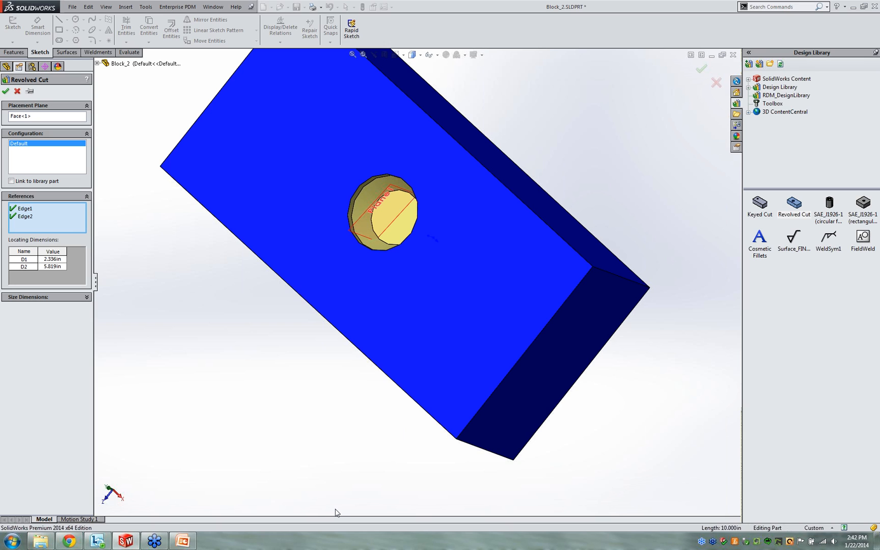
key("ctrl+7")
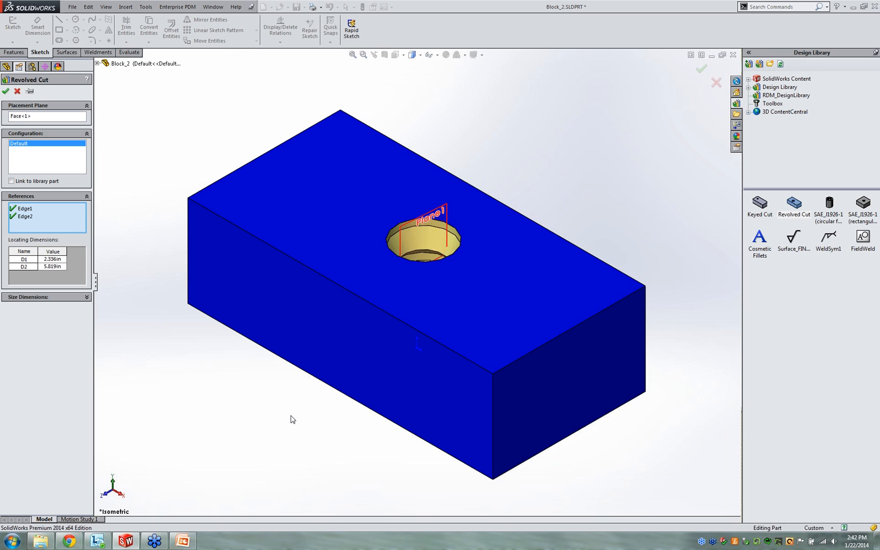
Switch to the PowerPoint presentation.
left_click(181, 541)
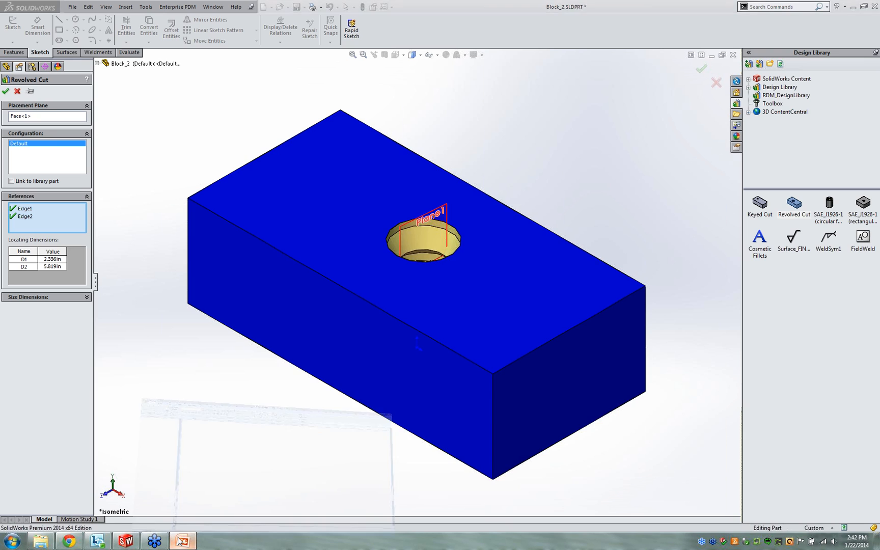